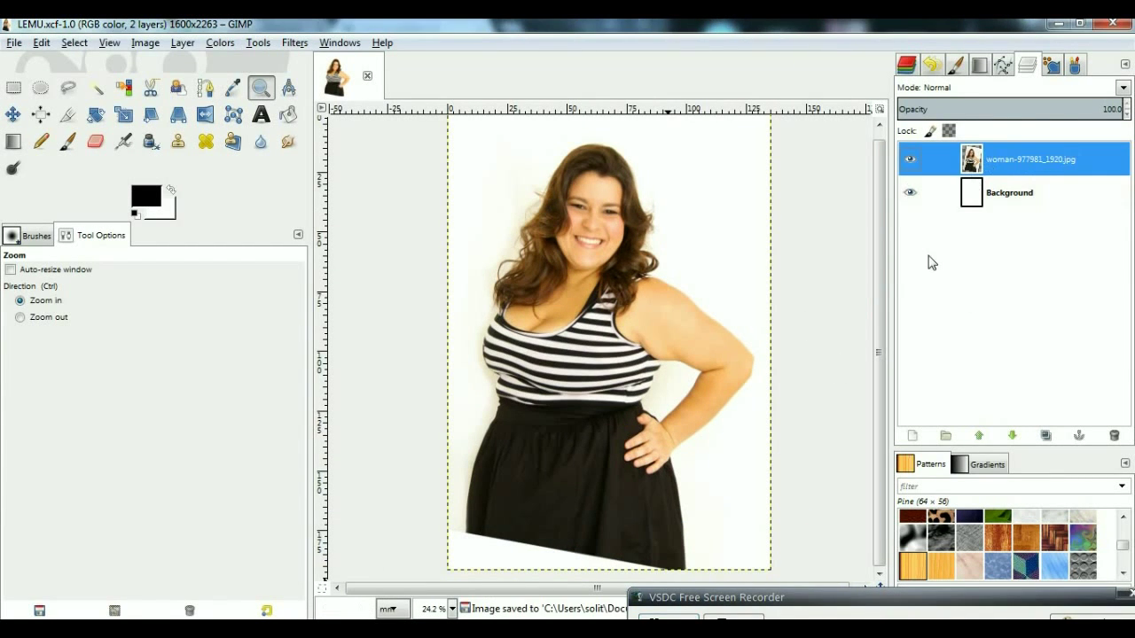
# - Duplicate the photo layer and apply an IWarp Move to a rectangle around the face
pyautogui.rightClick(1026, 152)
pyautogui.click(939, 228)
pyautogui.moveTo(483, 133); pyautogui.dragTo(700, 323)
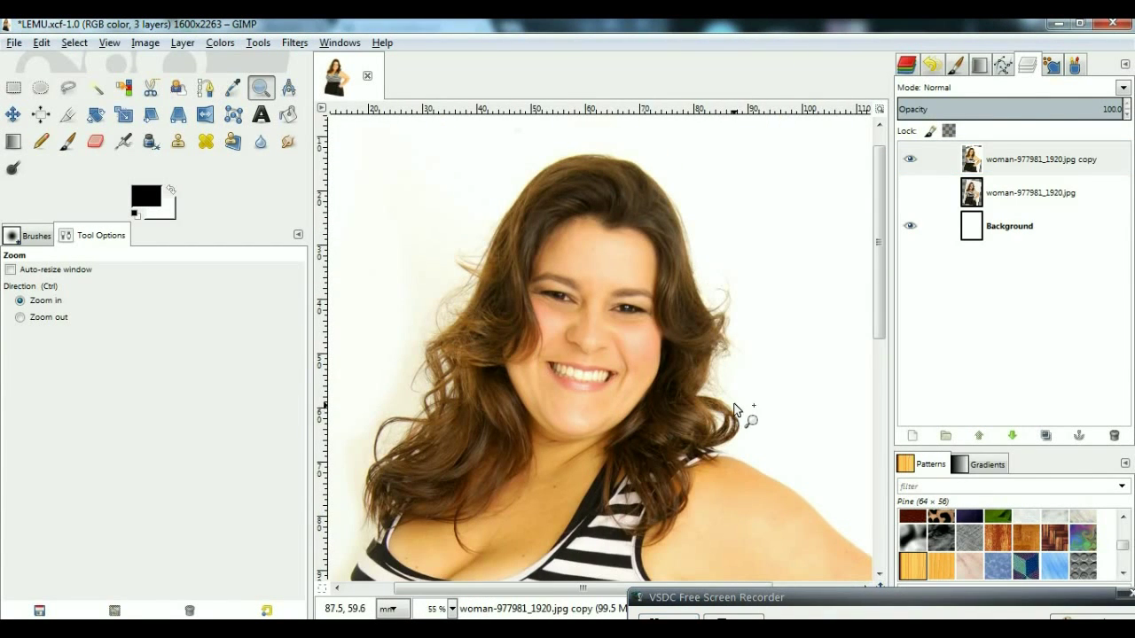
pyautogui.press('r')
pyautogui.moveTo(481, 147); pyautogui.dragTo(693, 468)
pyautogui.click(294, 42)
pyautogui.click(537, 256)
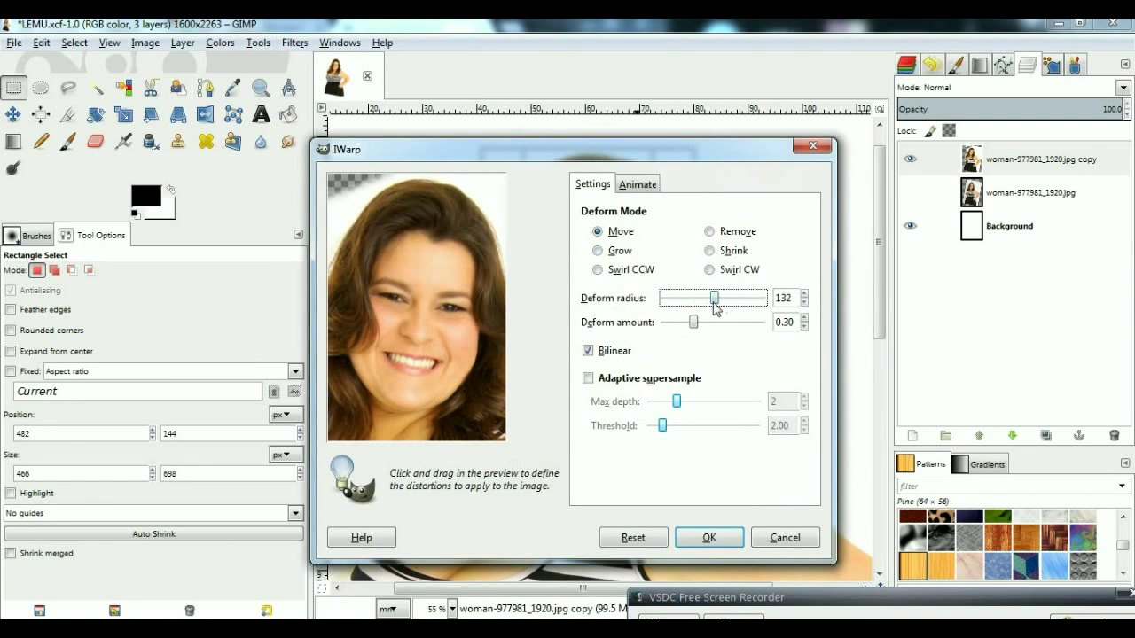
pyautogui.scroll(-3, 724, 305)
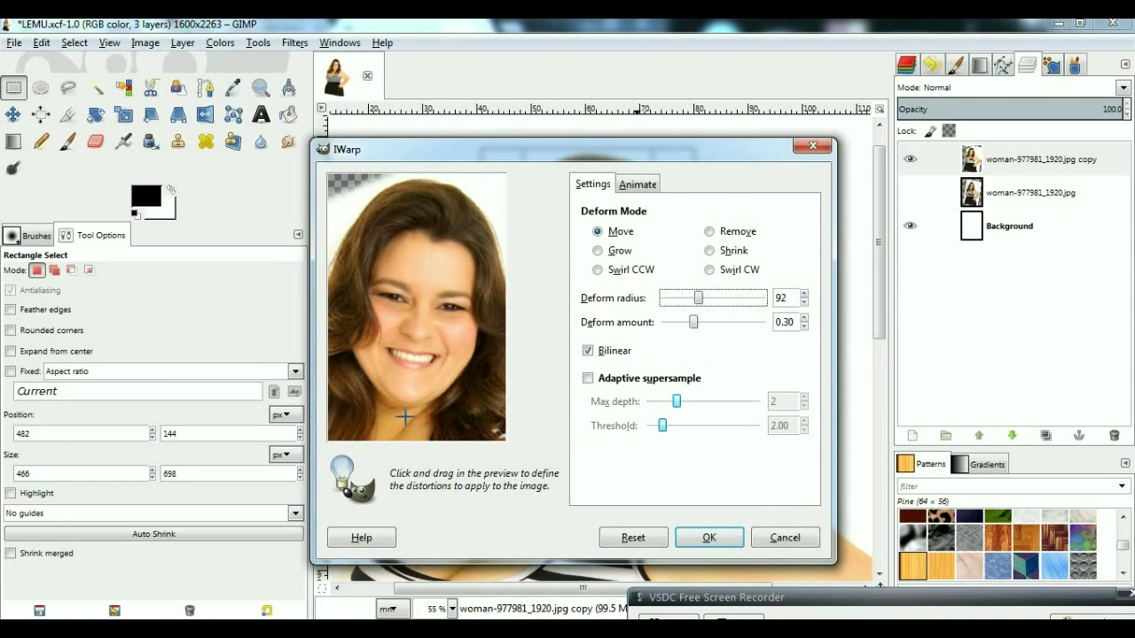
pyautogui.click(710, 538)
# - Reselect the face and reapply IWarp with the previous settings
pyautogui.moveTo(472, 201); pyautogui.dragTo(670, 454)
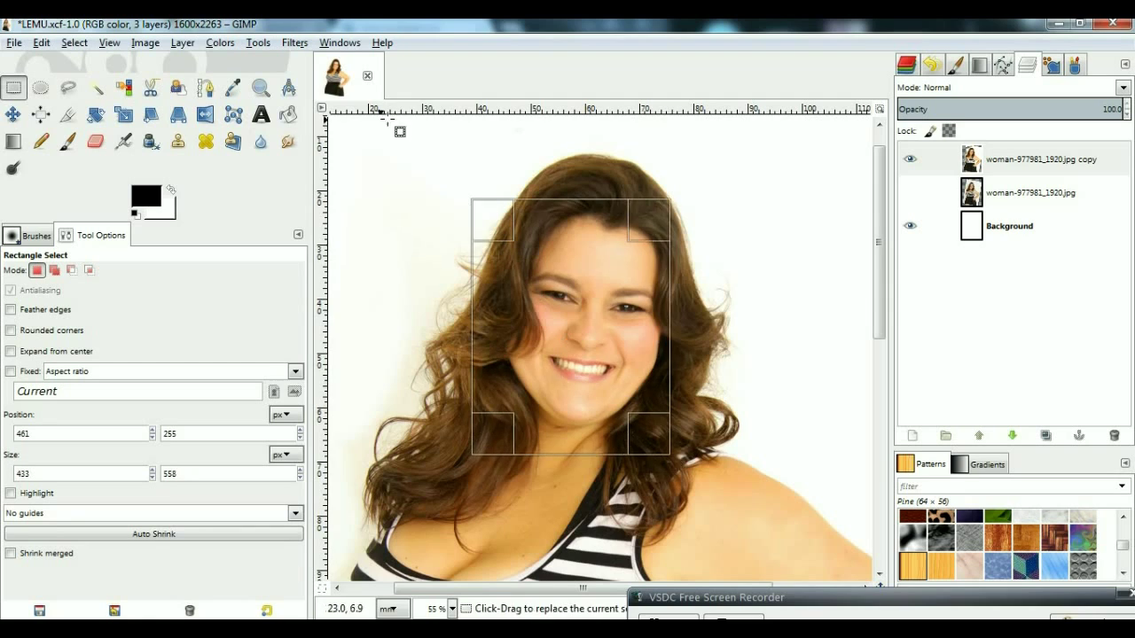
pyautogui.click(294, 42)
pyautogui.click(335, 80)
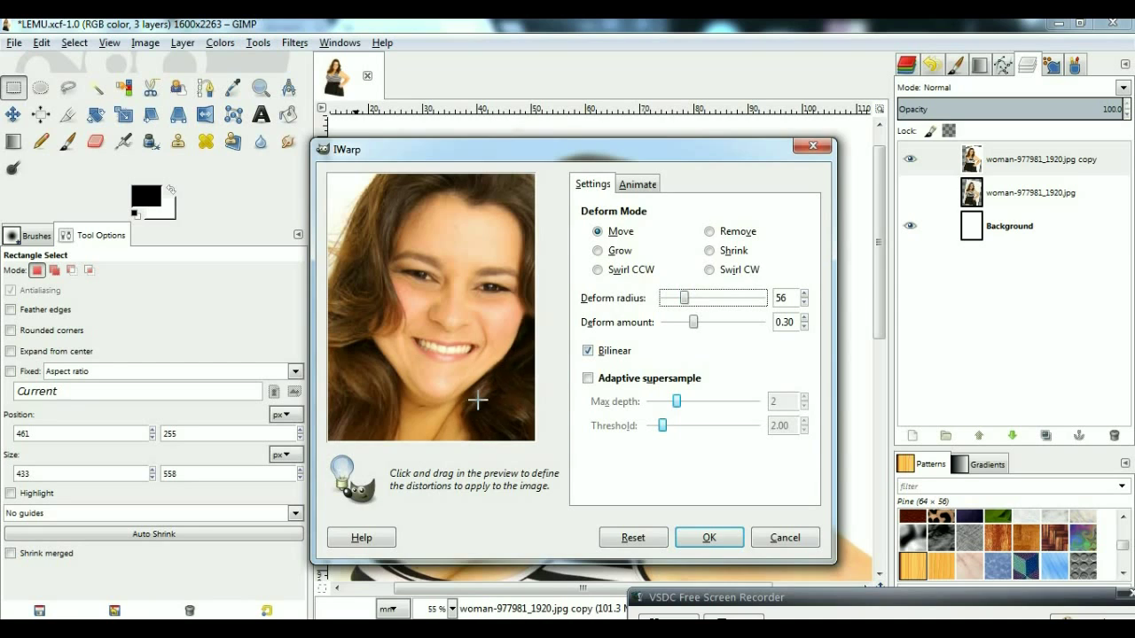
pyautogui.press('Return')
pyautogui.press('z')
pyautogui.scroll(-4, 654, 236)
pyautogui.scroll(2, 674, 253)
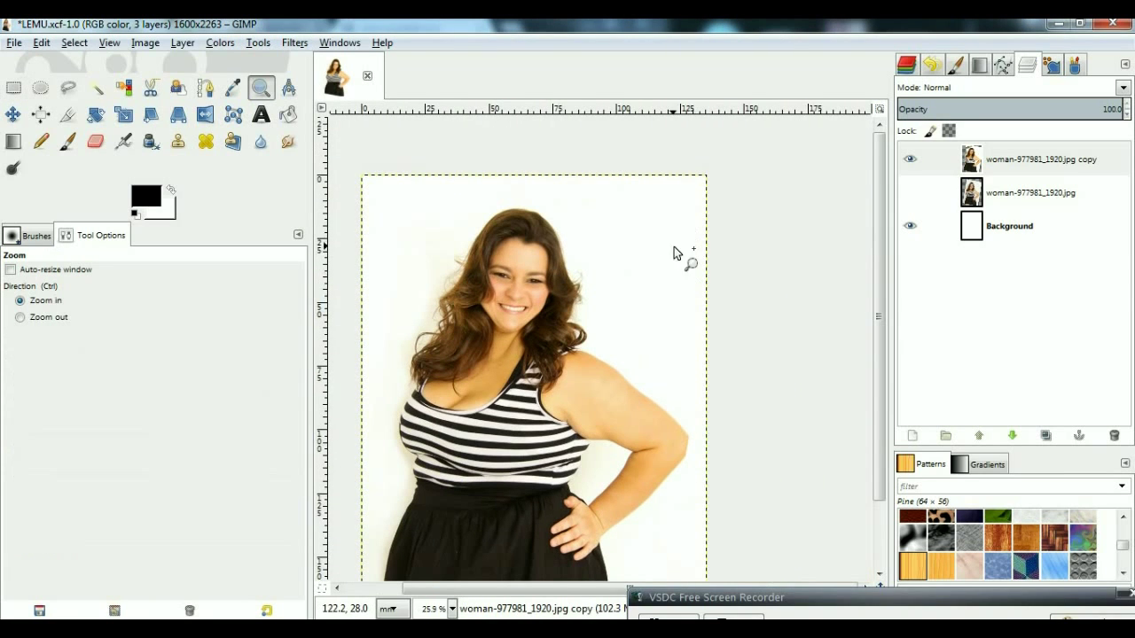
pyautogui.scroll(3, 523, 275)
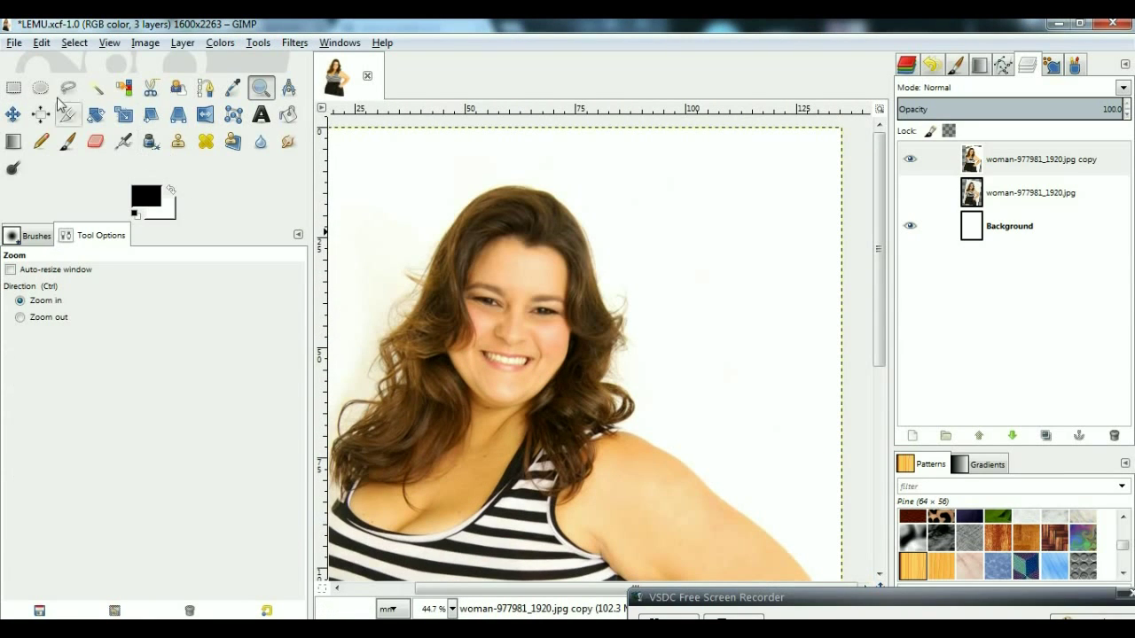
# - Warp a new rectangular face selection a third time with IWarp
pyautogui.press('r')
pyautogui.moveTo(424, 216); pyautogui.dragTo(627, 461)
pyautogui.hotkey('ctrl', 'shift', 'f')
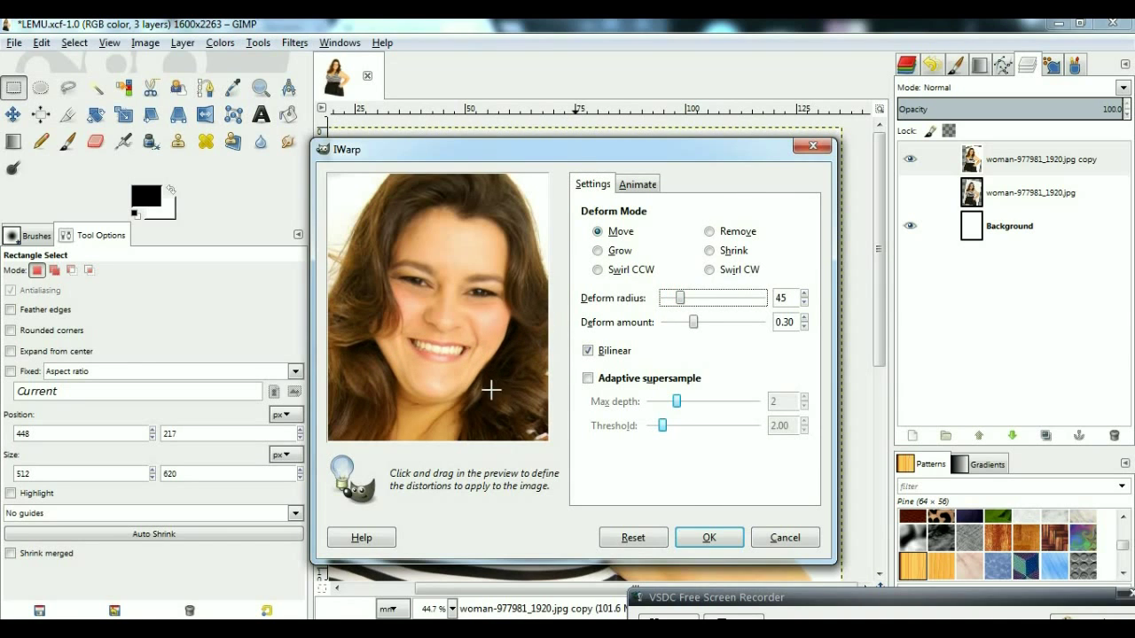
pyautogui.press('Return')
# - Zoom in on the face and set the foreground colour to tan
pyautogui.press('z')
pyautogui.scroll(-1, 702, 343)
pyautogui.scroll(-1, 733, 299)
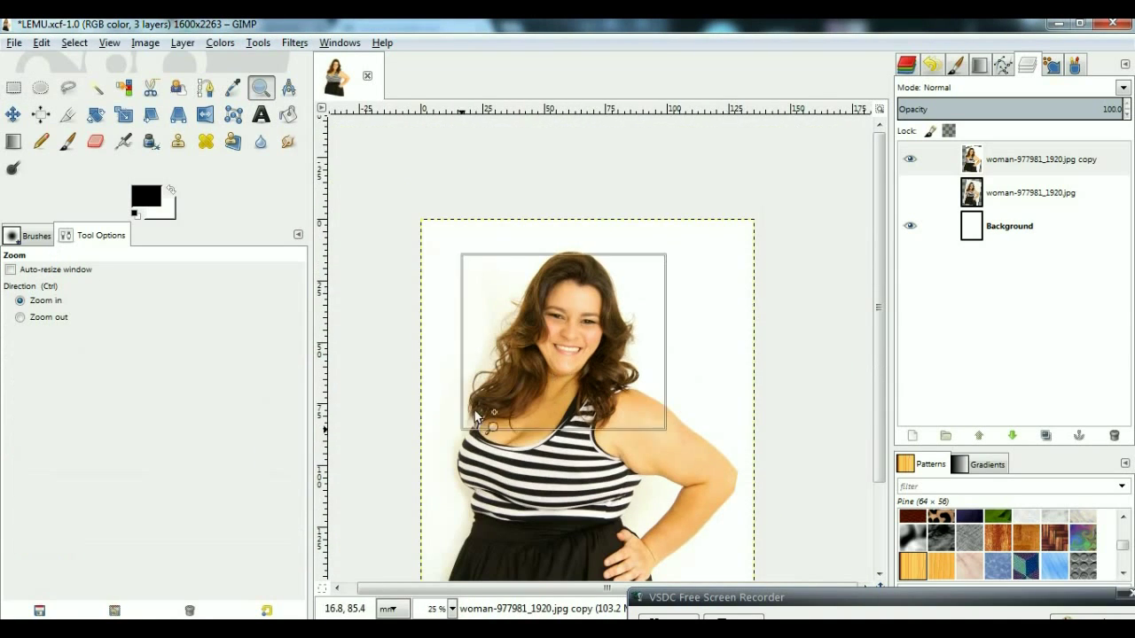
pyautogui.moveTo(476, 417); pyautogui.dragTo(476, 416)
pyautogui.scroll(1, 469, 418)
pyautogui.click(146, 196)
pyautogui.click(142, 341)
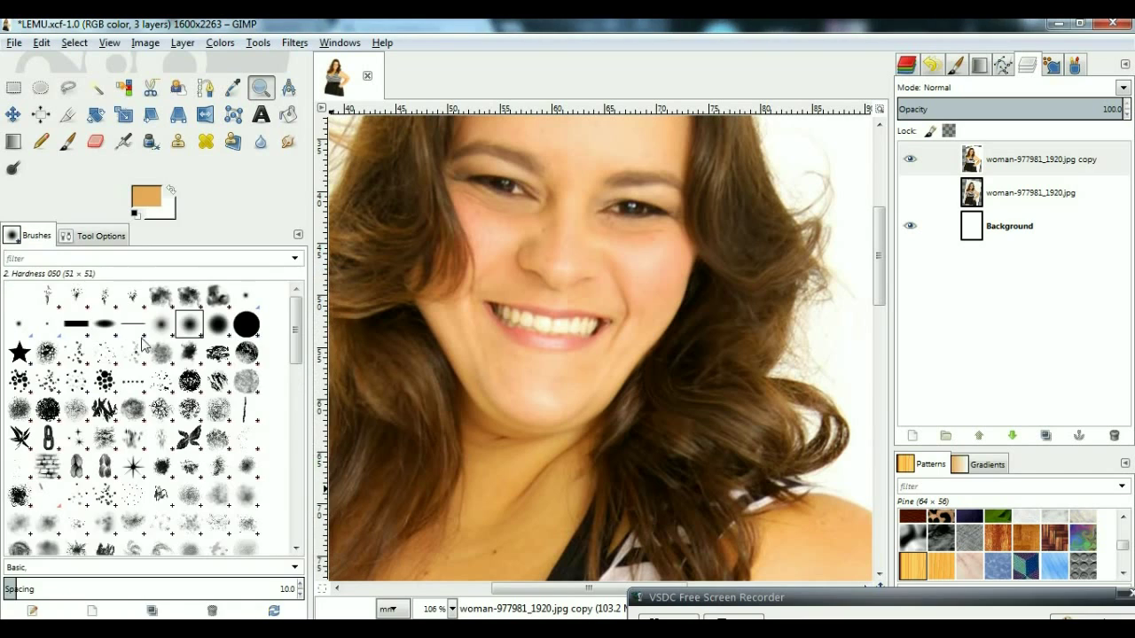
# - Choose the Paintbrush and set the foreground to the tan swatch after trying brown
pyautogui.press('p')
pyautogui.click(93, 235)
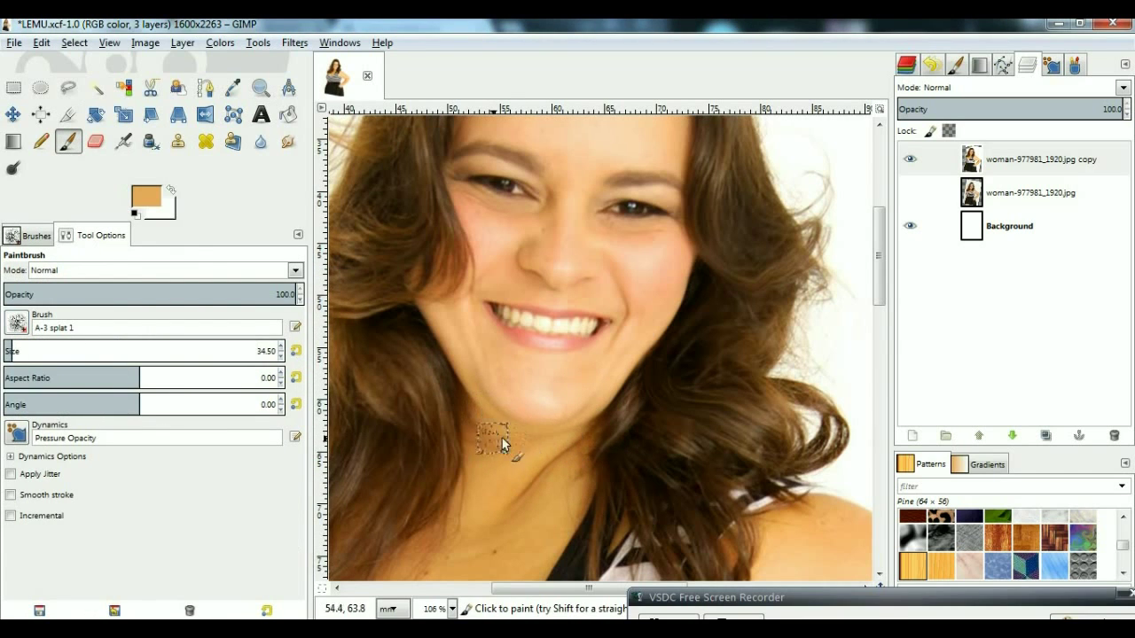
pyautogui.click(146, 196)
pyautogui.click(207, 468)
pyautogui.click(218, 531)
pyautogui.click(146, 196)
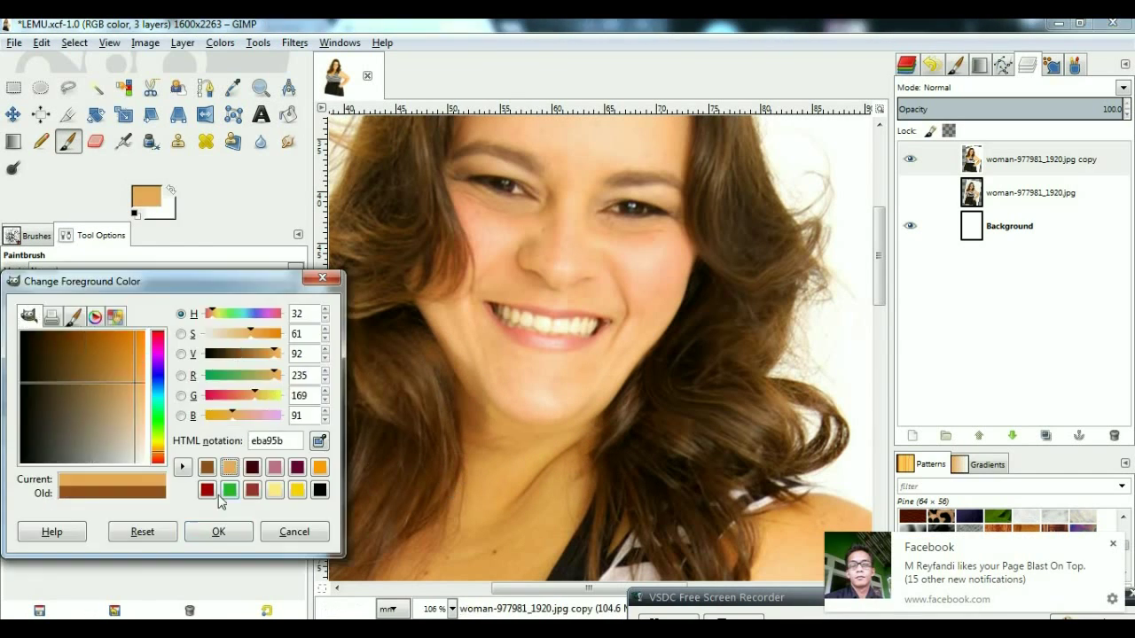
pyautogui.click(229, 467)
pyautogui.click(218, 531)
pyautogui.scroll(1, 638, 435)
pyautogui.hscroll(-1, 748, 387)
# - Copy a freehand-selected piece of hair into its own layer over the cheek
pyautogui.click(68, 87)
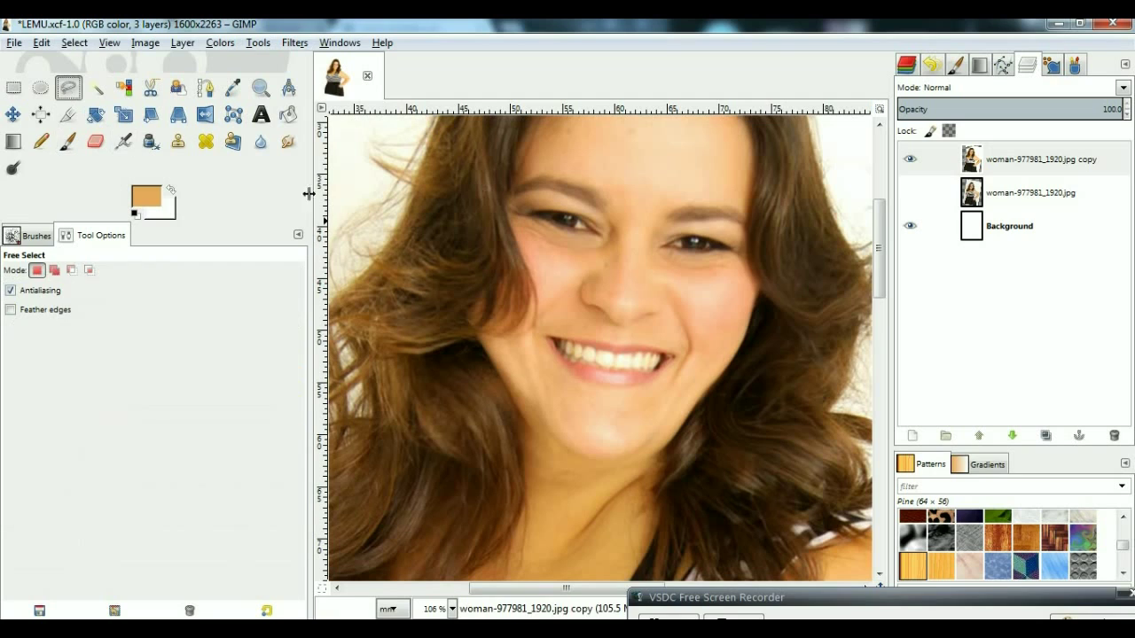
pyautogui.press('Return')
pyautogui.hotkey('ctrl', 'c')
pyautogui.hotkey('ctrl', 'v')
pyautogui.rightClick(1011, 159)
pyautogui.click(937, 195)
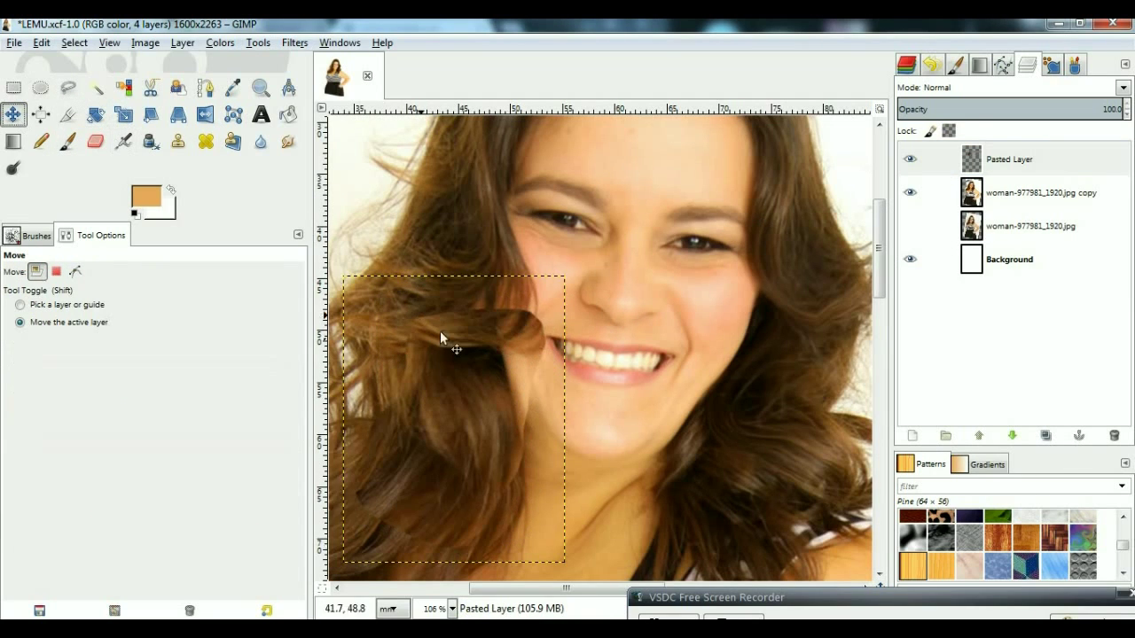
pyautogui.moveTo(495, 346); pyautogui.dragTo(496, 339)
# - Zoom in on the hair patch and erase its edges on the Pasted Layer
pyautogui.press('z')
pyautogui.keyDown('ctrl'); pyautogui.click(766, 304); pyautogui.keyUp('ctrl')
pyautogui.keyDown('ctrl'); pyautogui.click(654, 267); pyautogui.keyUp('ctrl')
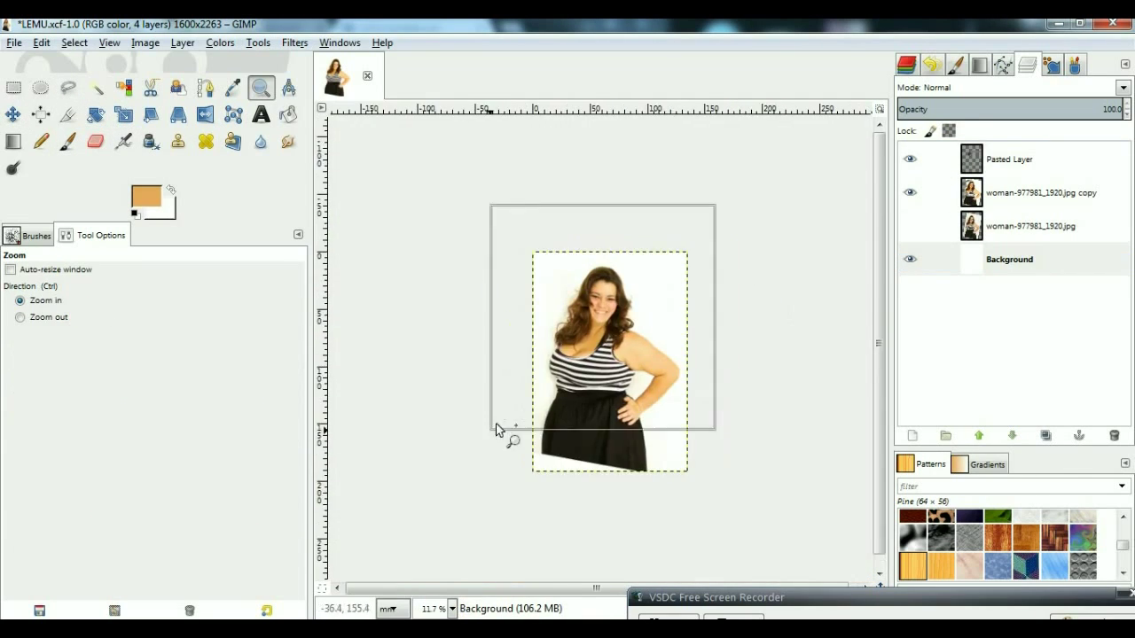
pyautogui.click(654, 267)
pyautogui.moveTo(528, 306); pyautogui.dragTo(616, 382)
pyautogui.hotkey('shift', 'e')
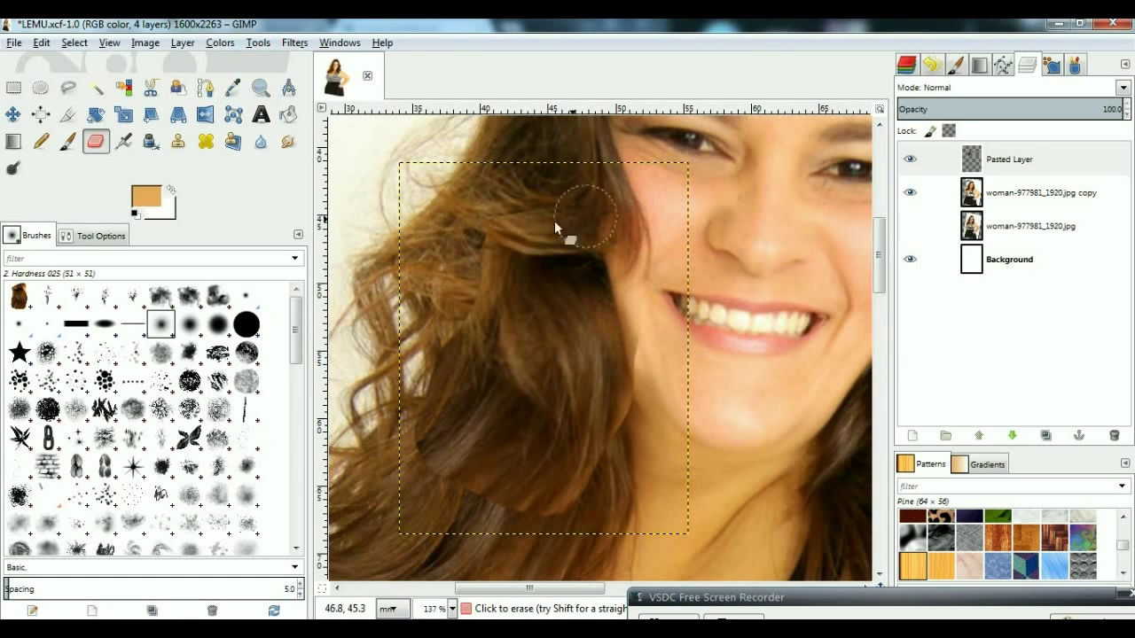
pyautogui.scroll(-2, 637, 348)
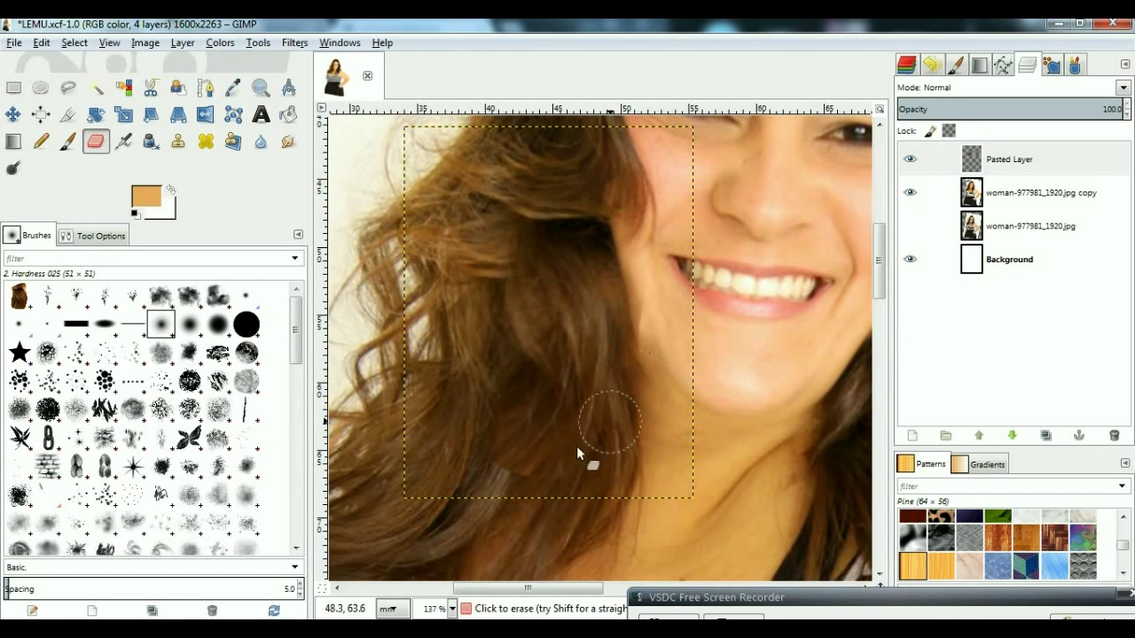
# - Zoom in on the mouth area and make the woman copy layer active
pyautogui.press('z')
pyautogui.keyDown('ctrl'); pyautogui.click(545, 385); pyautogui.keyUp('ctrl')
pyautogui.keyDown('ctrl'); pyautogui.click(721, 203); pyautogui.keyUp('ctrl')
pyautogui.click(509, 474)
pyautogui.click(860, 268)
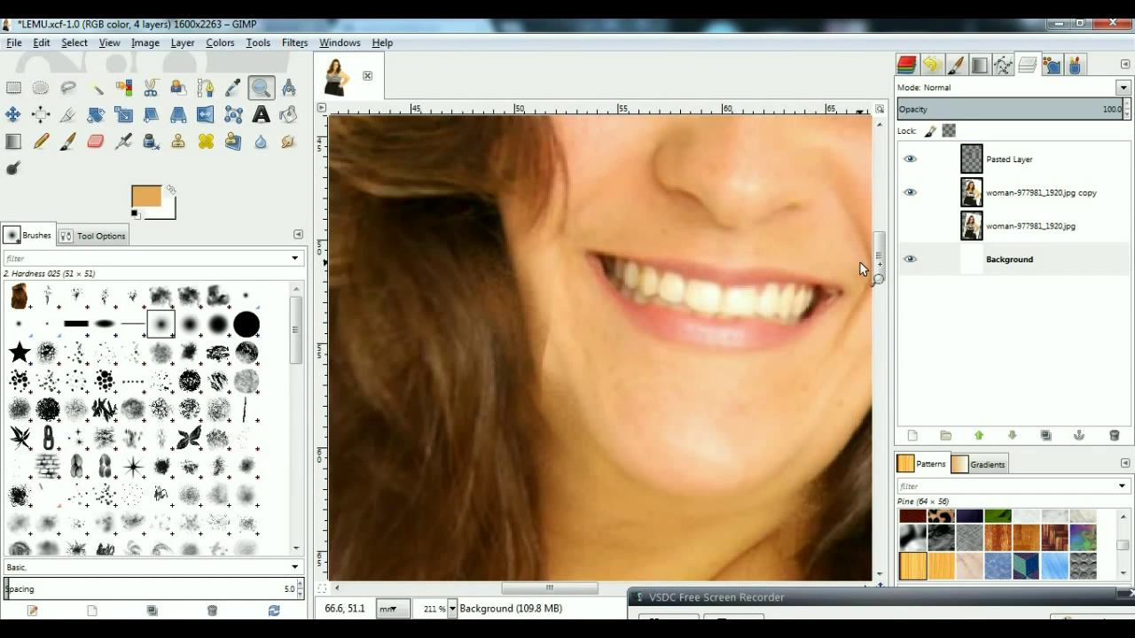
pyautogui.click(146, 196)
pyautogui.click(1038, 192)
pyautogui.click(296, 529)
pyautogui.doubleClick(288, 141)
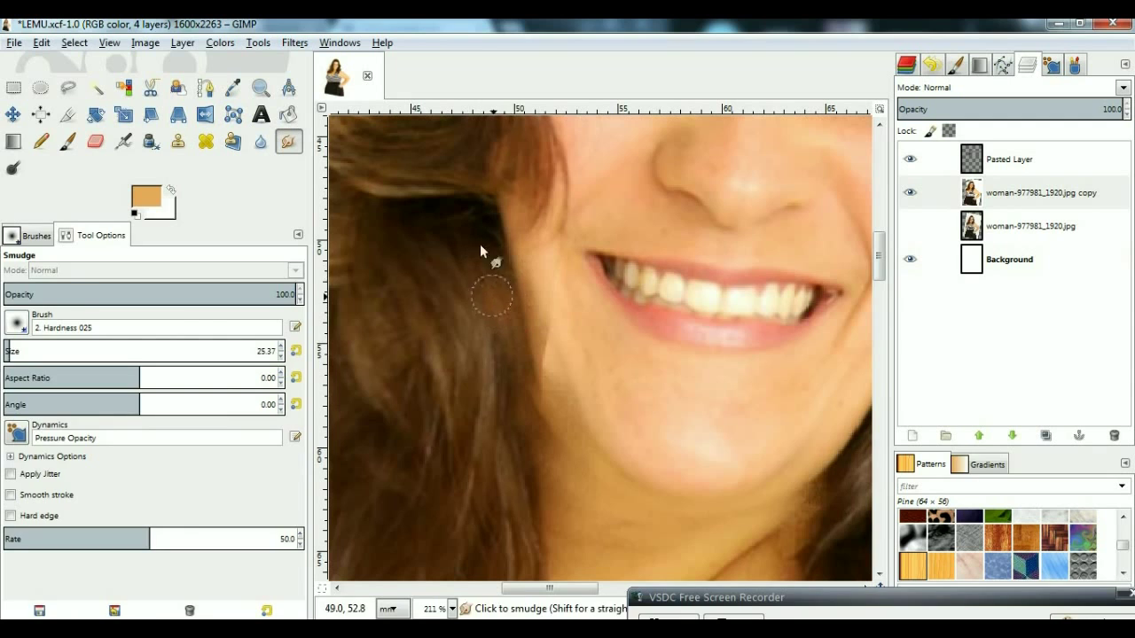
# - Erase the Pasted Layer's edges with the Hardness 025 brush
pyautogui.scroll(1, 498, 330)
pyautogui.hotkey('shift', 'e')
pyautogui.click(33, 235)
pyautogui.click(104, 324)
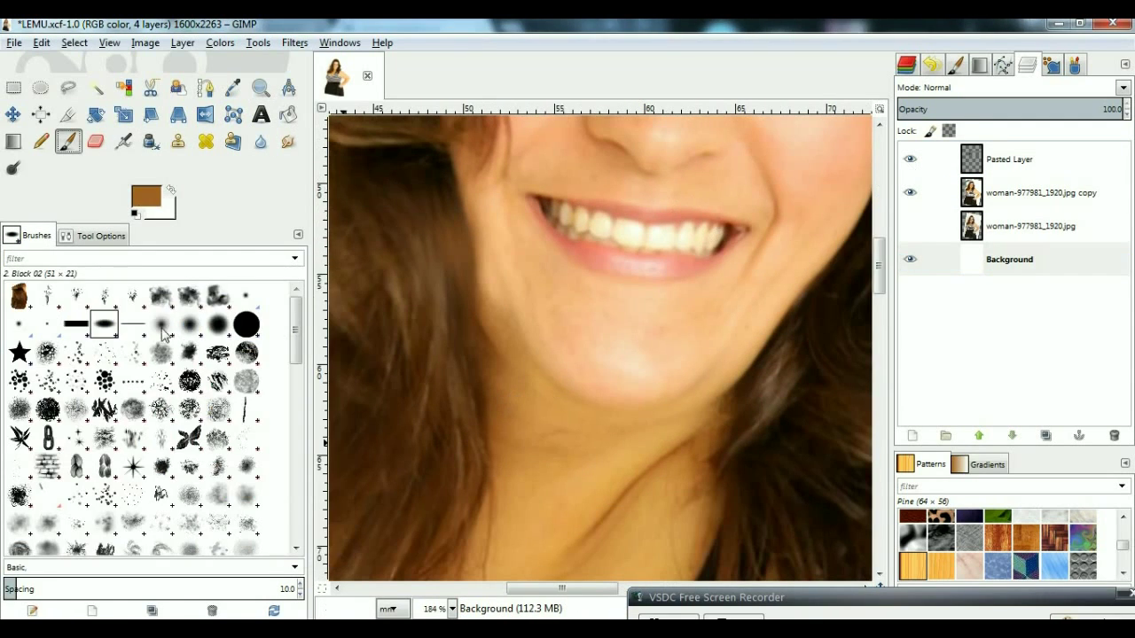
pyautogui.click(161, 326)
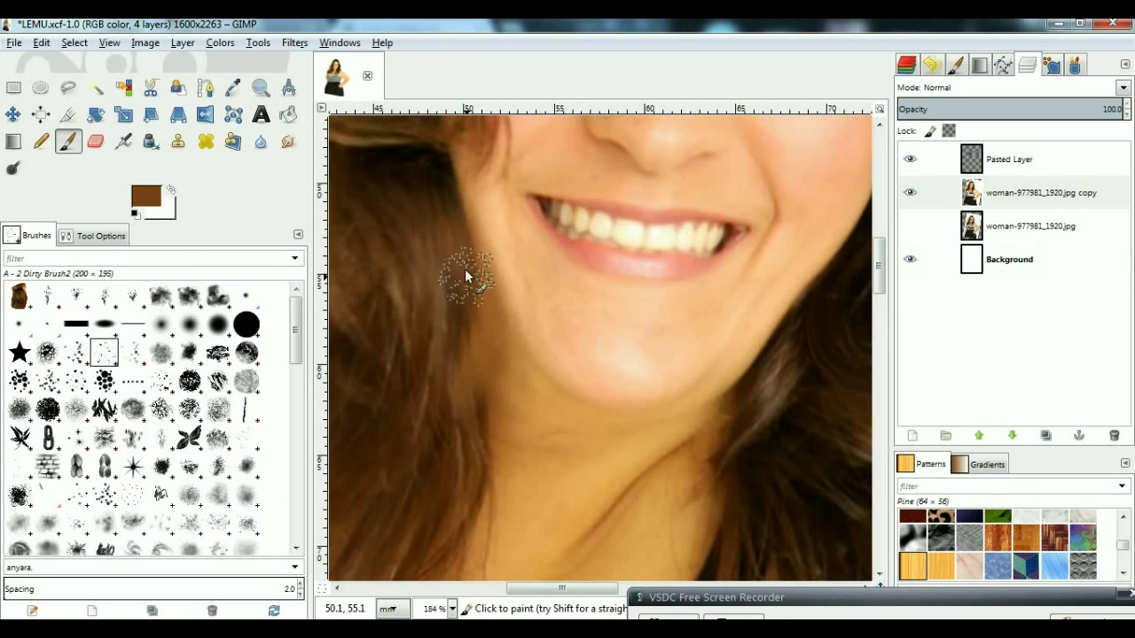
pyautogui.click(95, 235)
pyautogui.press('s')
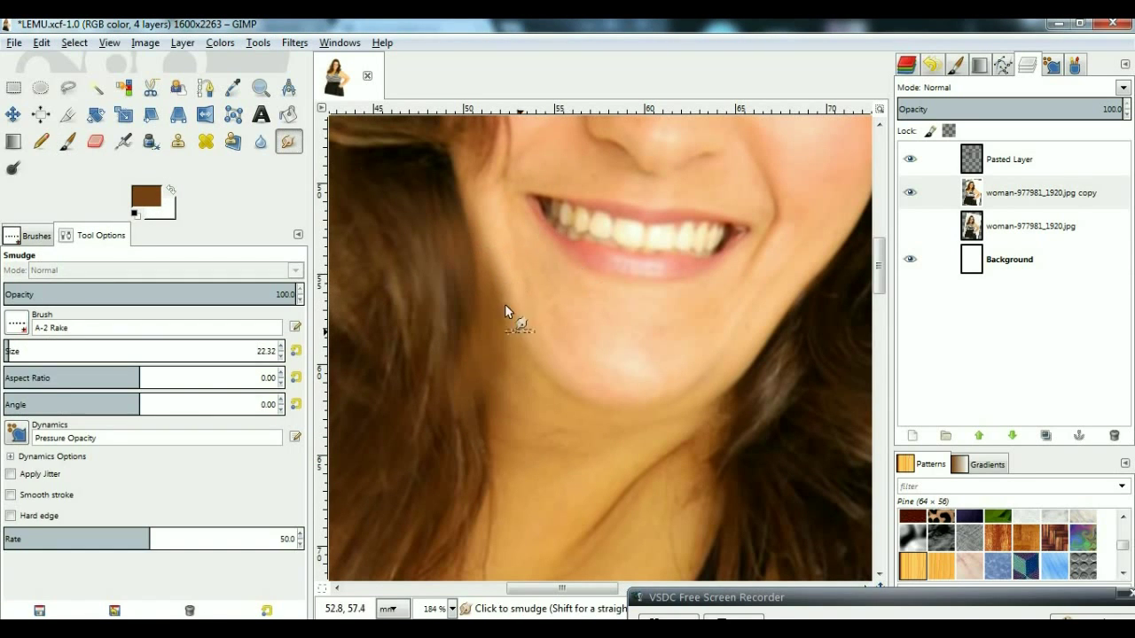
# - Toggle the woman copy layer, add a new empty layer, and zoom in on the chin
pyautogui.press('z')
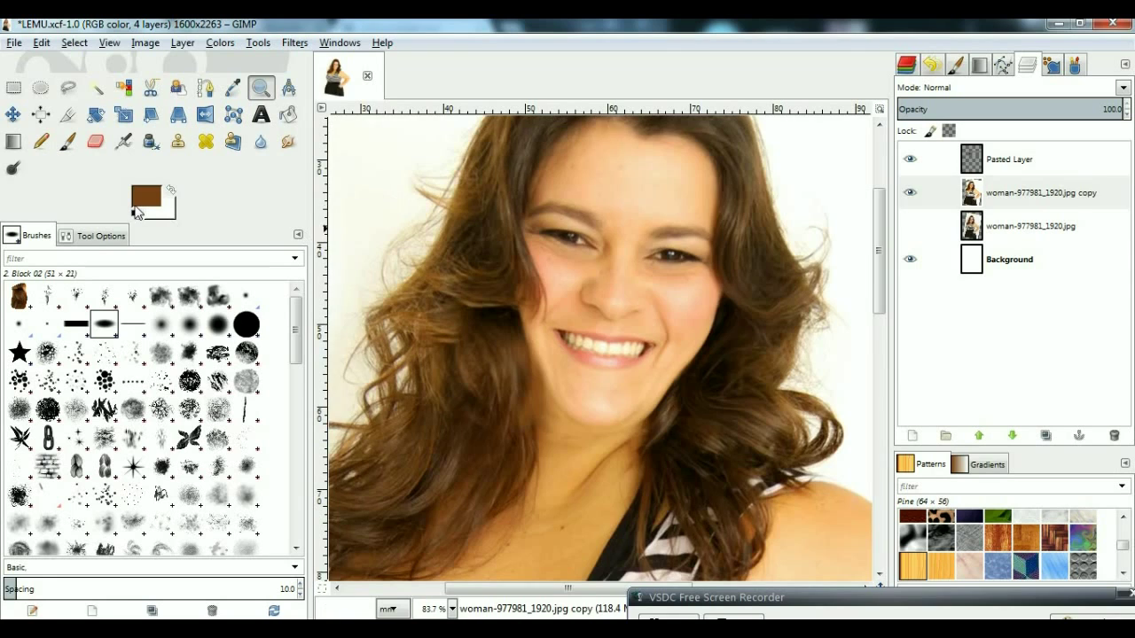
pyautogui.click(911, 193)
pyautogui.click(912, 196)
pyautogui.hotkey('shift', 'ctrl', 'n')
pyautogui.click(669, 408)
pyautogui.press('p')
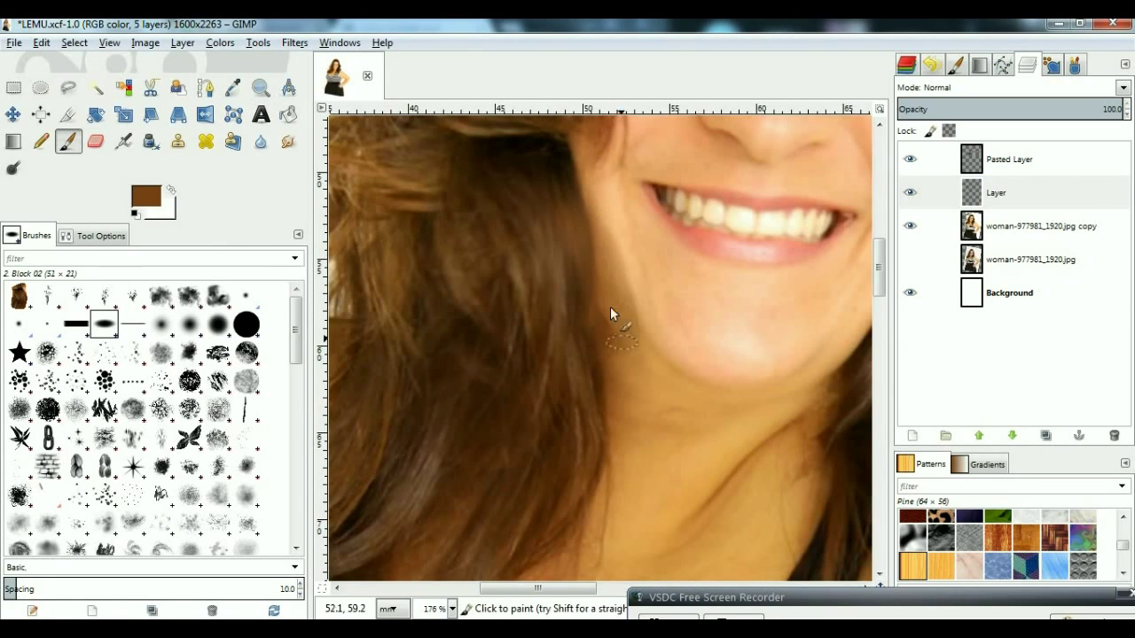
pyautogui.press('z')
pyautogui.click(622, 303)
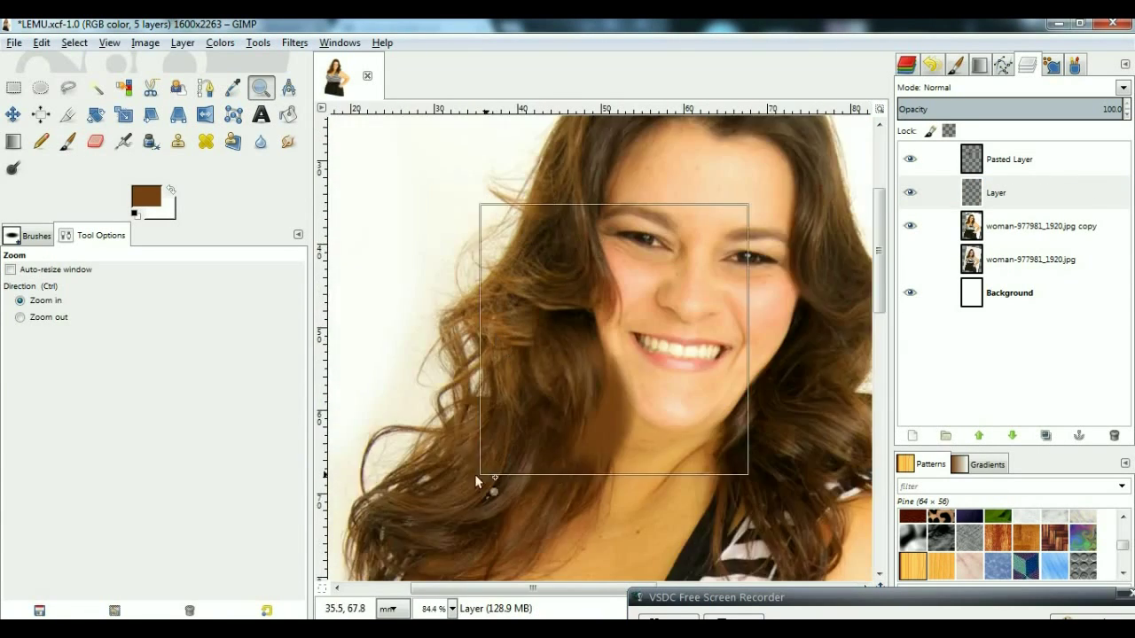
pyautogui.moveTo(747, 203); pyautogui.dragTo(474, 475)
# - Erase on the new empty layer around the chin and zoom in on the face
pyautogui.hotkey('shift', 'e')
pyautogui.scroll(-3, 679, 451)
pyautogui.scroll(3, 557, 484)
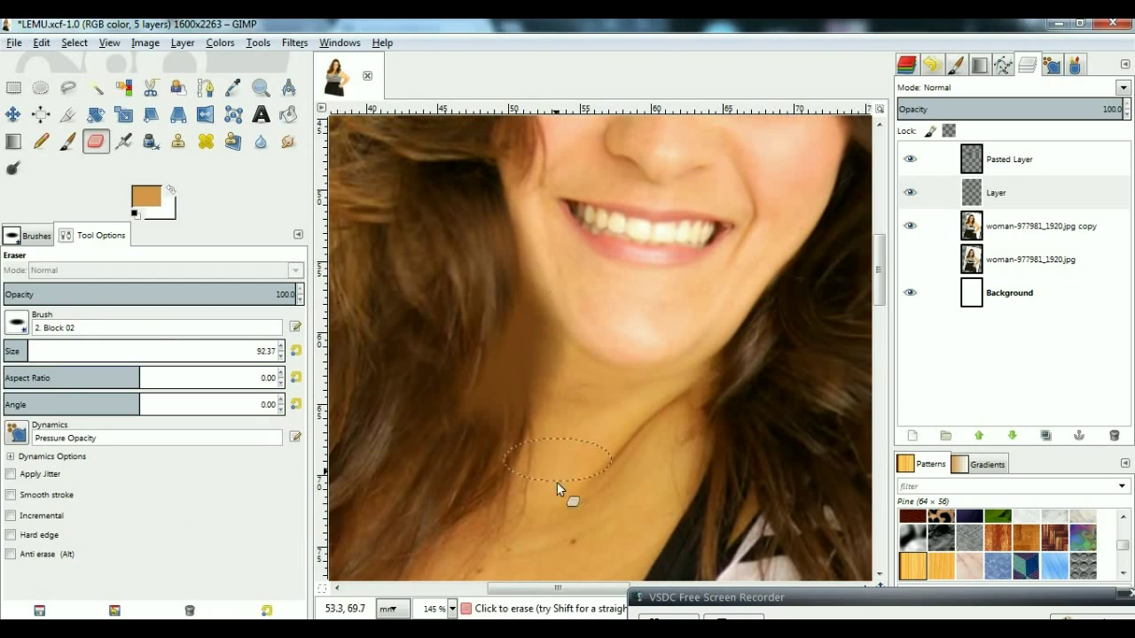
pyautogui.click(903, 192)
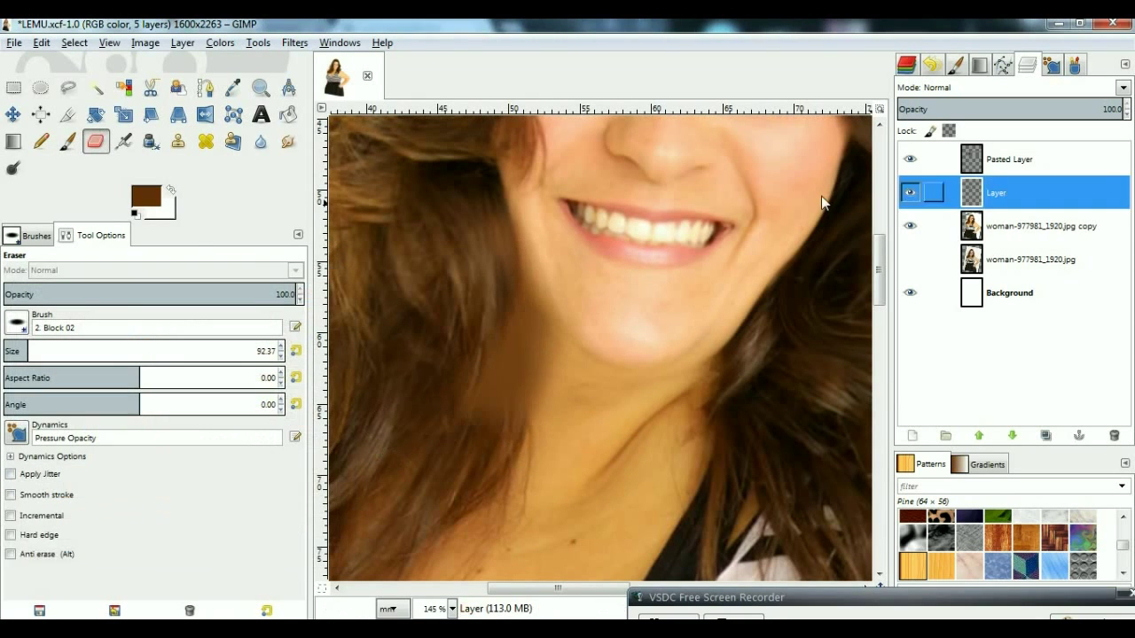
pyautogui.click(909, 193)
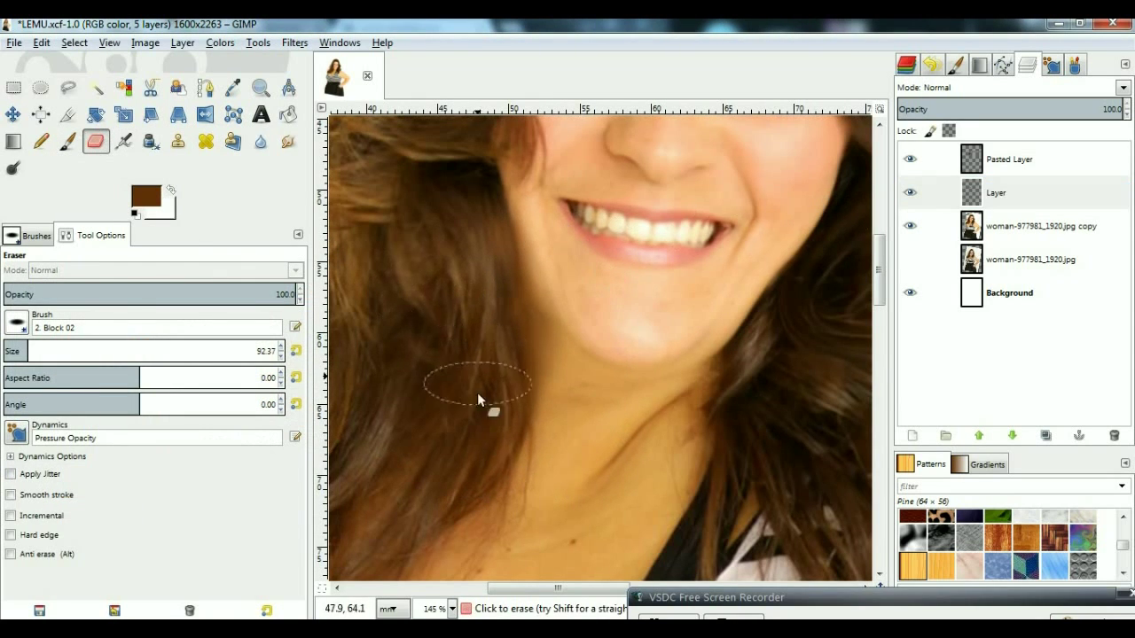
pyautogui.press('z')
pyautogui.hotkey('shift', 'ctrl', 'j')
pyautogui.click(576, 355)
# - Merge the patch layers down into the copy and sample a peach skin tone
pyautogui.rightClick(922, 195)
pyautogui.click(925, 322)
pyautogui.click(608, 248)
pyautogui.press('p')
pyautogui.keyDown('ctrl'); pyautogui.click(546, 309); pyautogui.keyUp('ctrl')
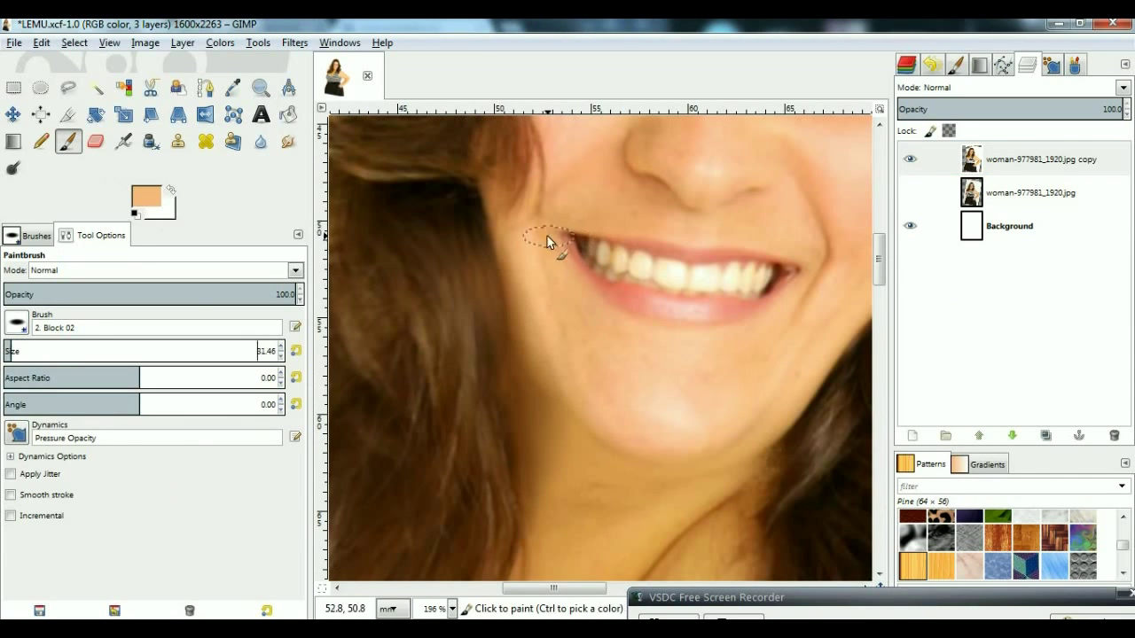
pyautogui.press('z')
pyautogui.hotkey('shift', 'ctrl', 'j')
# - Paint skin tone beside the mouth corner, reset colours, and zoom to the cheek
pyautogui.moveTo(709, 227); pyautogui.dragTo(572, 403)
pyautogui.hotkey('shift', 'ctrl', 'n')
pyautogui.press('Return')
pyautogui.press('d')
pyautogui.press('p')
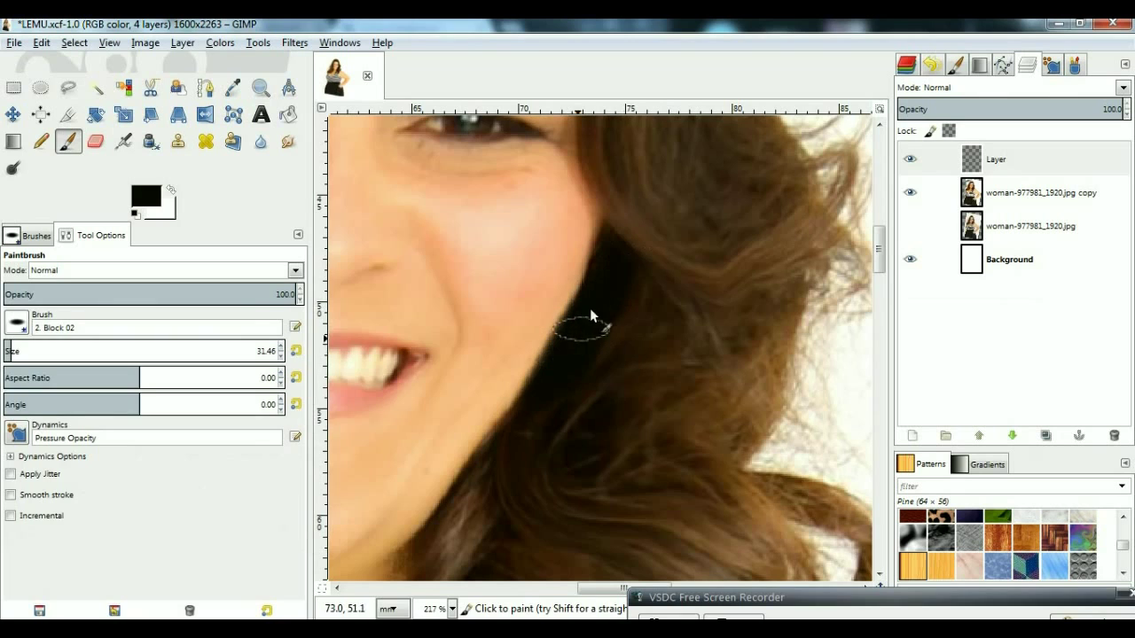
pyautogui.press('z')
pyautogui.keyDown('ctrl'); pyautogui.click(638, 370); pyautogui.keyUp('ctrl')
pyautogui.moveTo(721, 282); pyautogui.dragTo(480, 503)
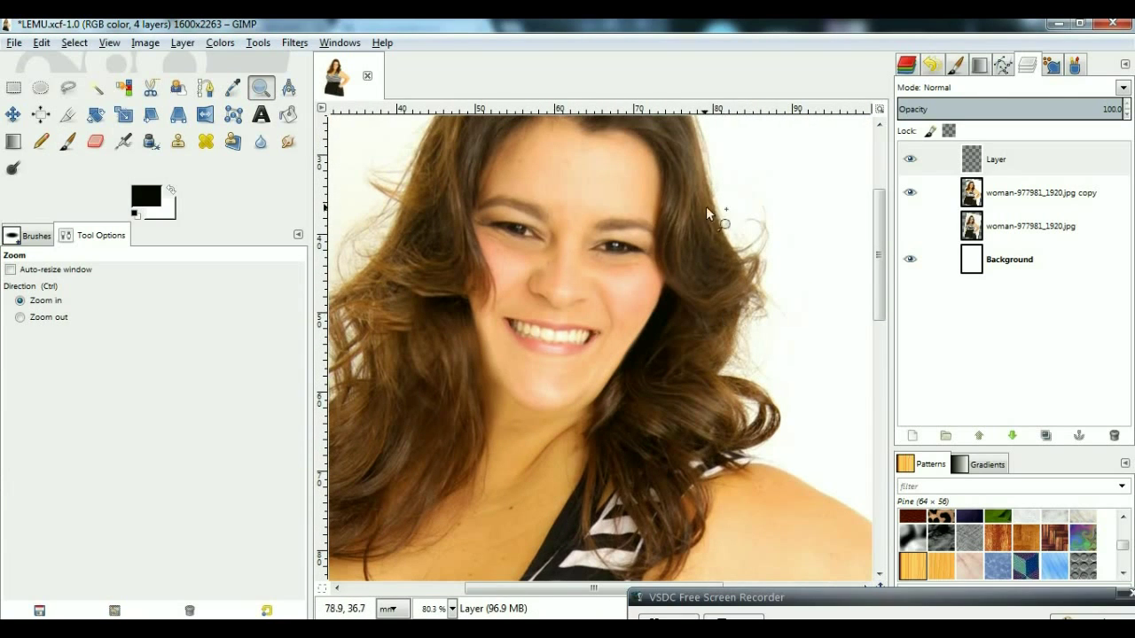
pyautogui.moveTo(720, 226); pyautogui.dragTo(550, 448)
# - Smudge the cheek skin near the hair on the portrait copy layer
pyautogui.hotkey('shift', 'e')
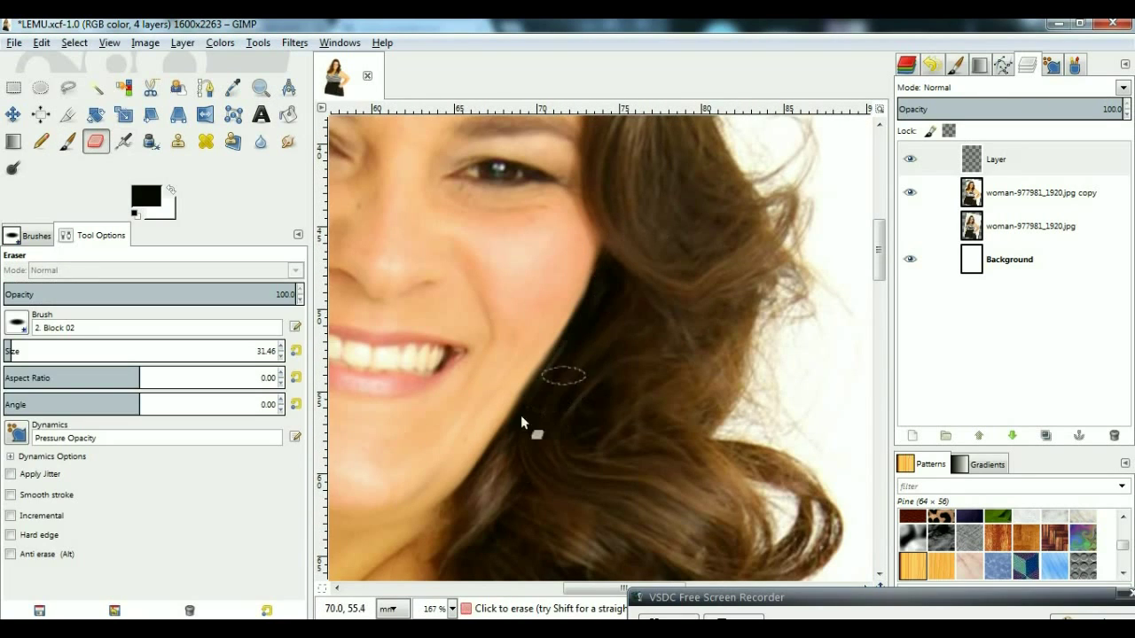
pyautogui.press('z')
pyautogui.keyDown('ctrl'); pyautogui.click(571, 386); pyautogui.keyUp('ctrl')
pyautogui.press('2')
pyautogui.click(988, 193)
pyautogui.press('s')
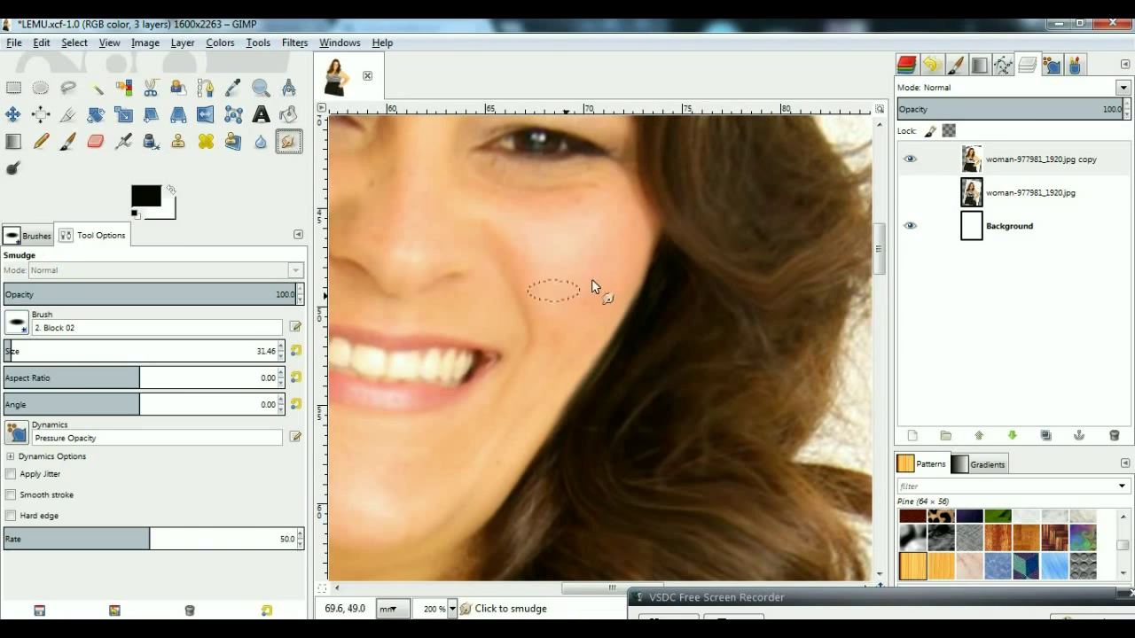
pyautogui.press('z')
pyautogui.keyDown('ctrl'); pyautogui.click(691, 370); pyautogui.keyUp('ctrl')
pyautogui.keyDown('ctrl'); pyautogui.click(768, 322); pyautogui.keyUp('ctrl')
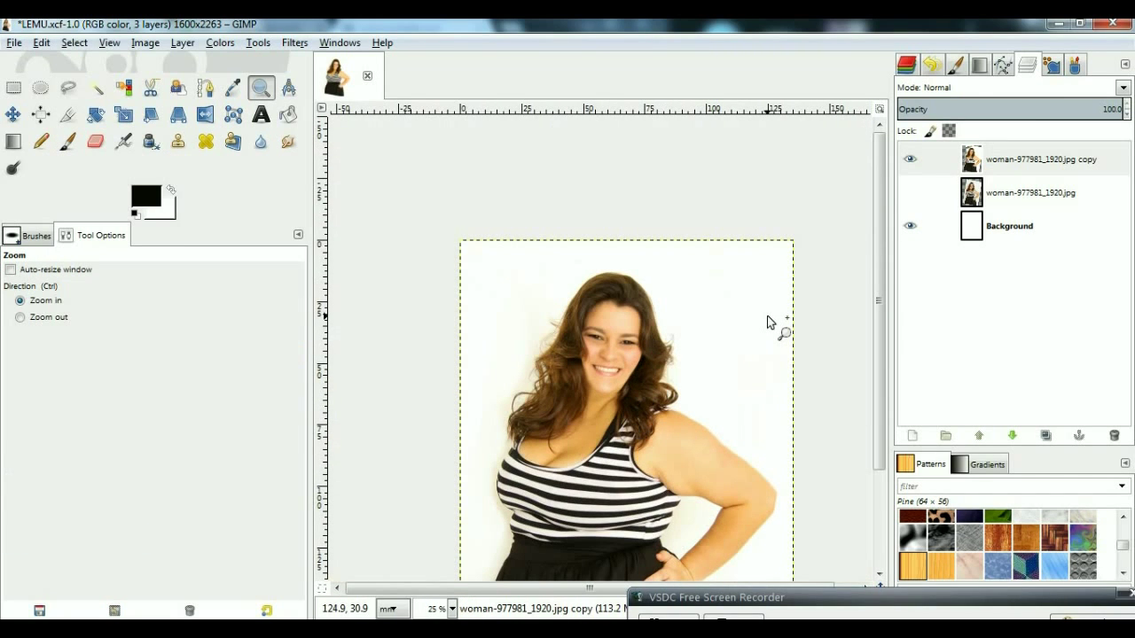
# - Free-select the jaw and cheek and reshape them with IWarp, adjusting the deform radius
pyautogui.moveTo(735, 274); pyautogui.dragTo(567, 417)
pyautogui.press('f')
pyautogui.moveTo(496, 284); pyautogui.dragTo(499, 375)
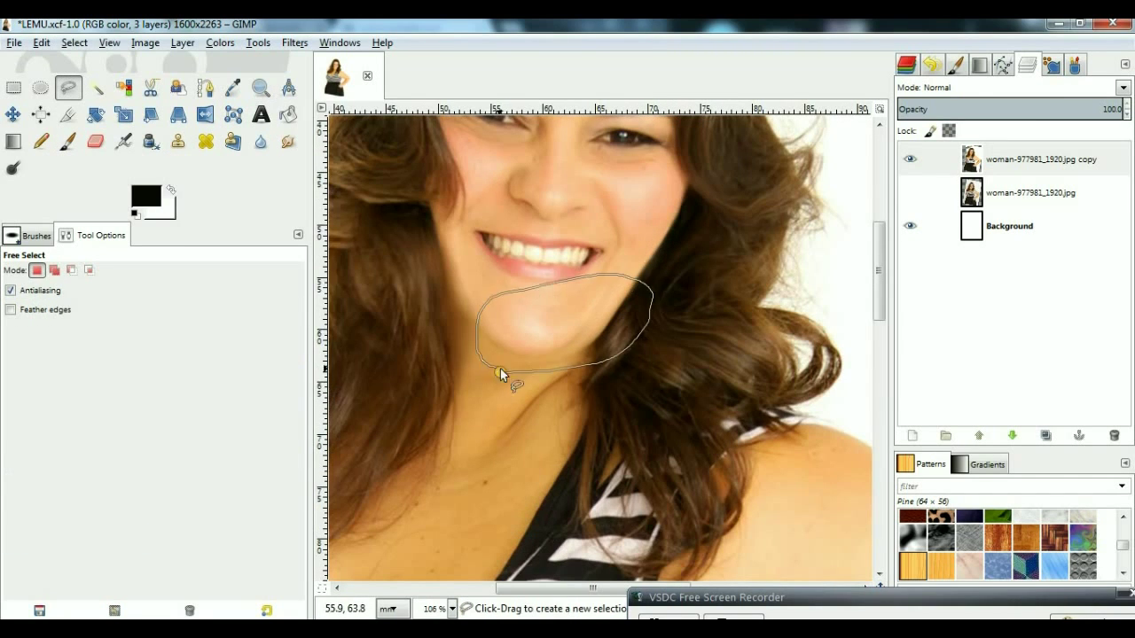
pyautogui.click(295, 43)
pyautogui.click(531, 266)
pyautogui.click(680, 330)
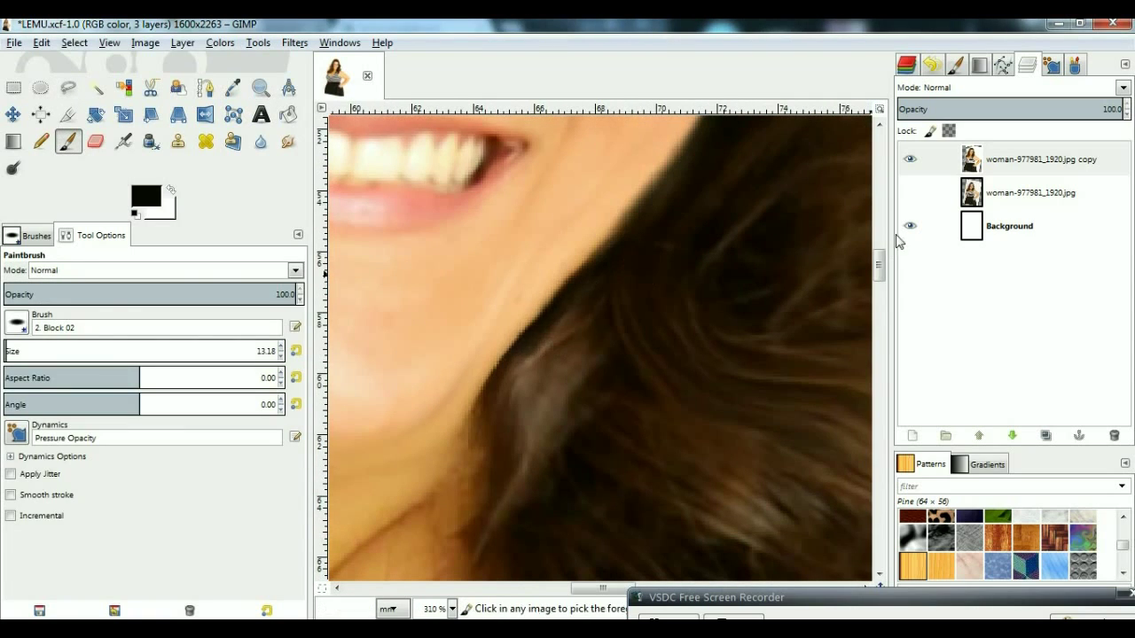
# - Add a new transparent layer, erase, and airbrush tan skin tone onto the neck
pyautogui.press('z')
pyautogui.click(595, 427)
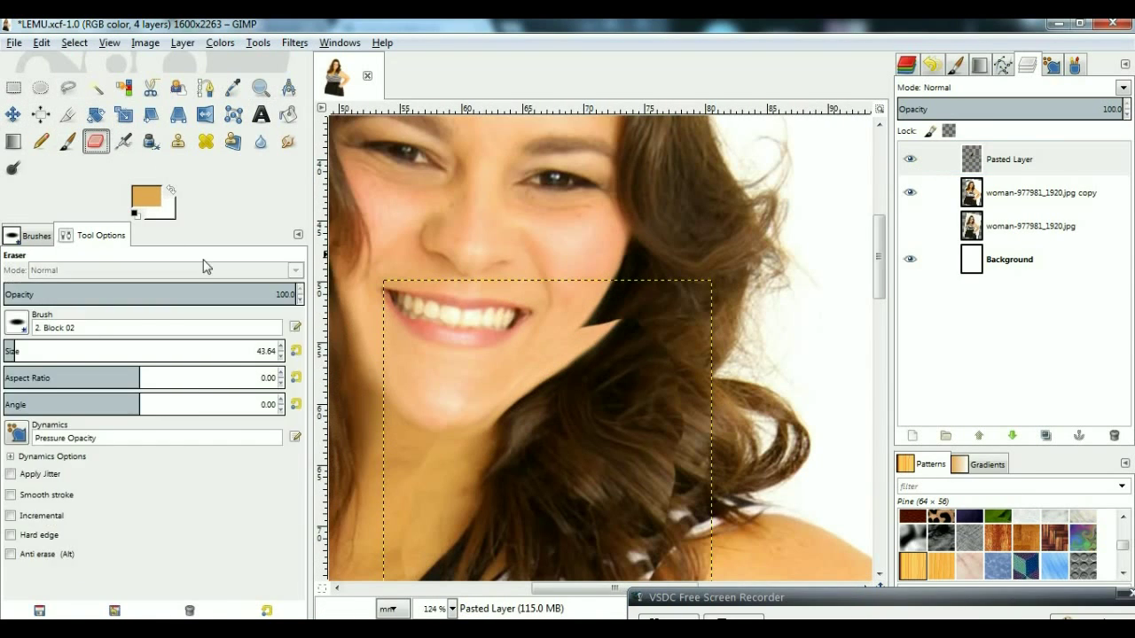
pyautogui.scroll(-3, 694, 506)
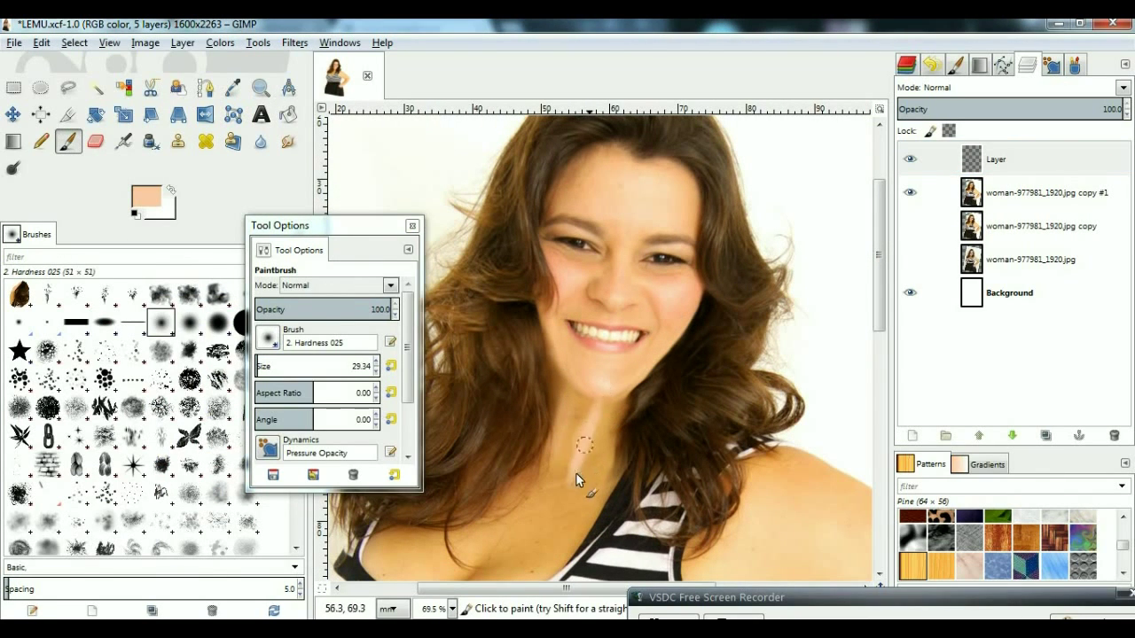
pyautogui.click(95, 141)
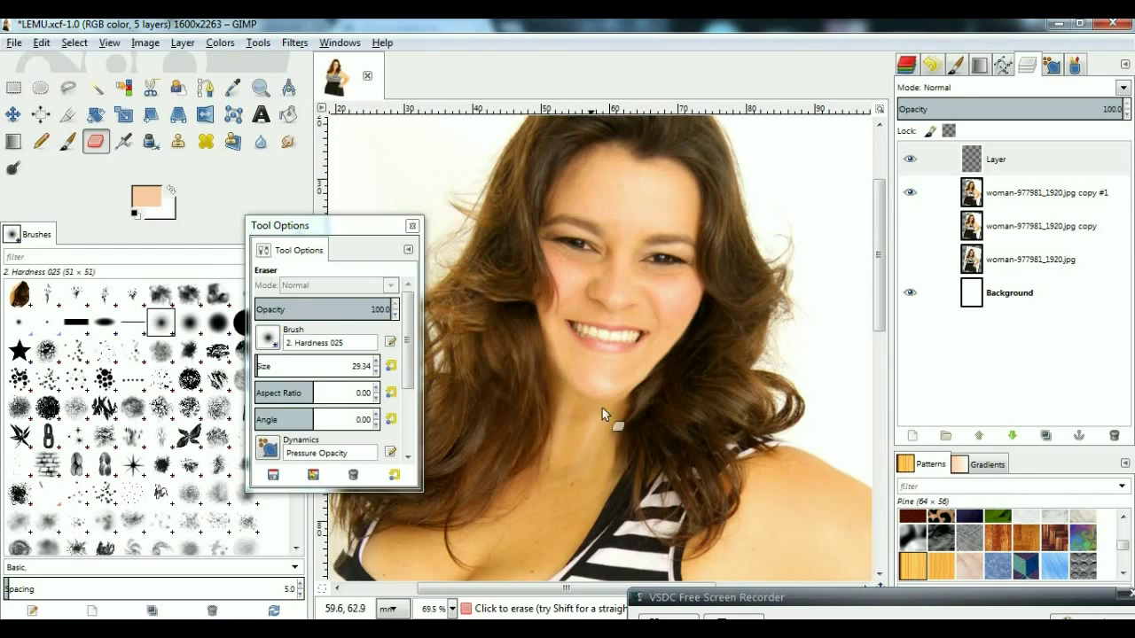
pyautogui.press('z')
pyautogui.click(612, 382)
pyautogui.press('a')
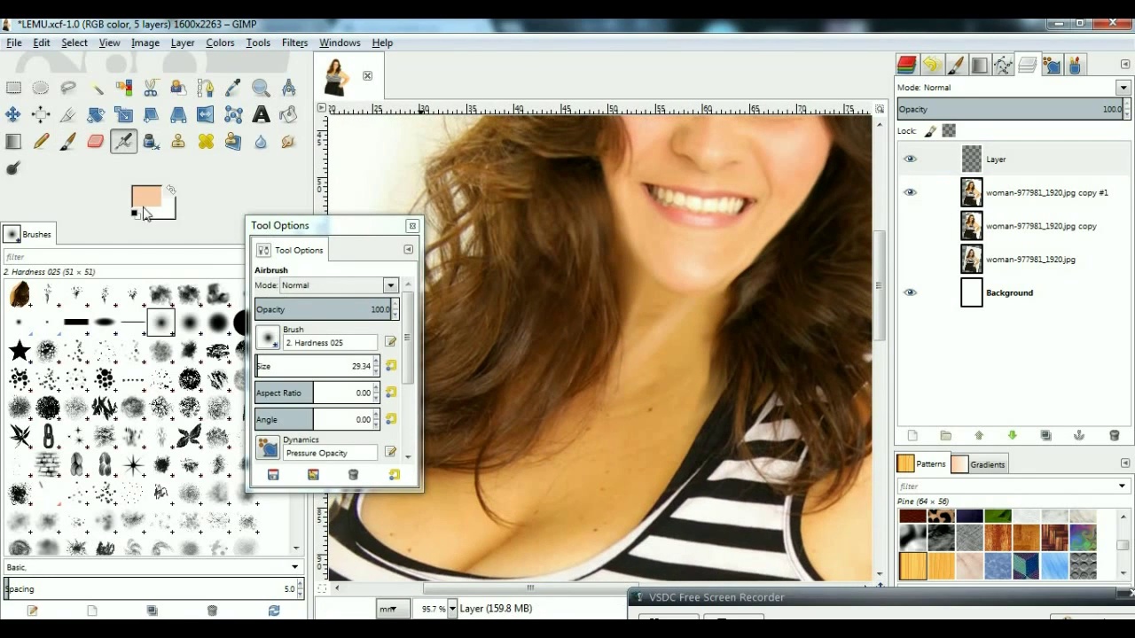
pyautogui.keyDown('ctrl'); pyautogui.click(646, 314); pyautogui.keyUp('ctrl')
# - Zoom in and out to review the retouched face and neck
pyautogui.press('z')
pyautogui.keyDown('ctrl'); pyautogui.click(699, 421); pyautogui.keyUp('ctrl')
pyautogui.keyDown('ctrl'); pyautogui.click(776, 307); pyautogui.keyUp('ctrl')
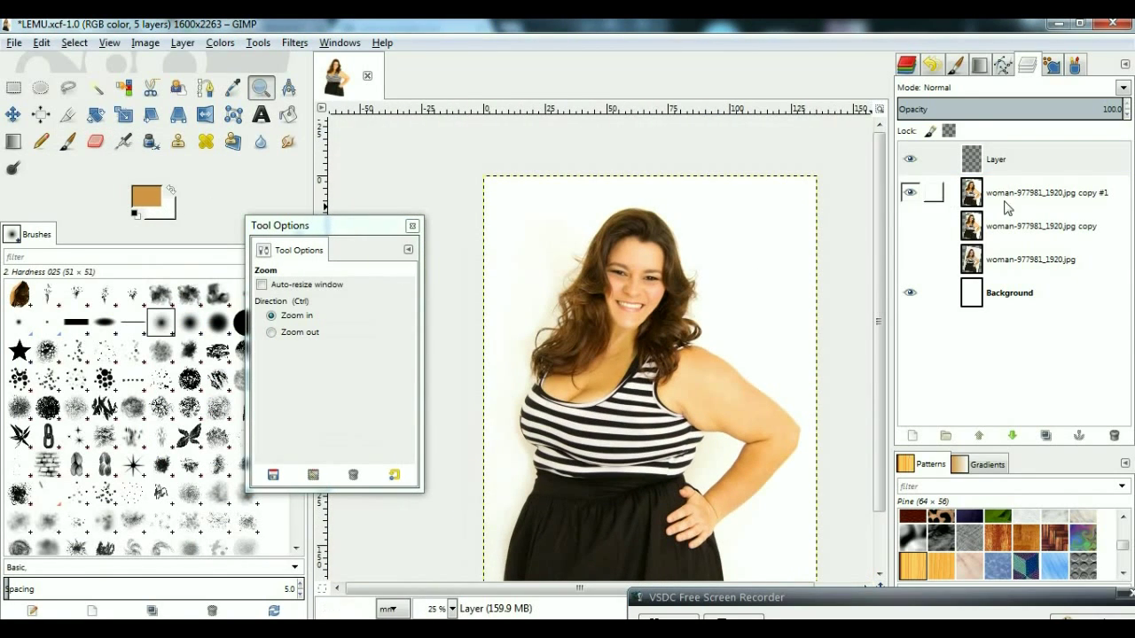
pyautogui.click(746, 190)
pyautogui.click(745, 191)
pyautogui.hotkey('shift', 'e')
pyautogui.press('z')
pyautogui.keyDown('ctrl'); pyautogui.click(687, 390); pyautogui.keyUp('ctrl')
pyautogui.keyDown('ctrl'); pyautogui.click(687, 390); pyautogui.keyUp('ctrl')
pyautogui.click(805, 362)
pyautogui.keyDown('ctrl'); pyautogui.click(745, 362); pyautogui.keyUp('ctrl')
# - Merge layer copy #1 down into a single retouched copy
pyautogui.click(1027, 189)
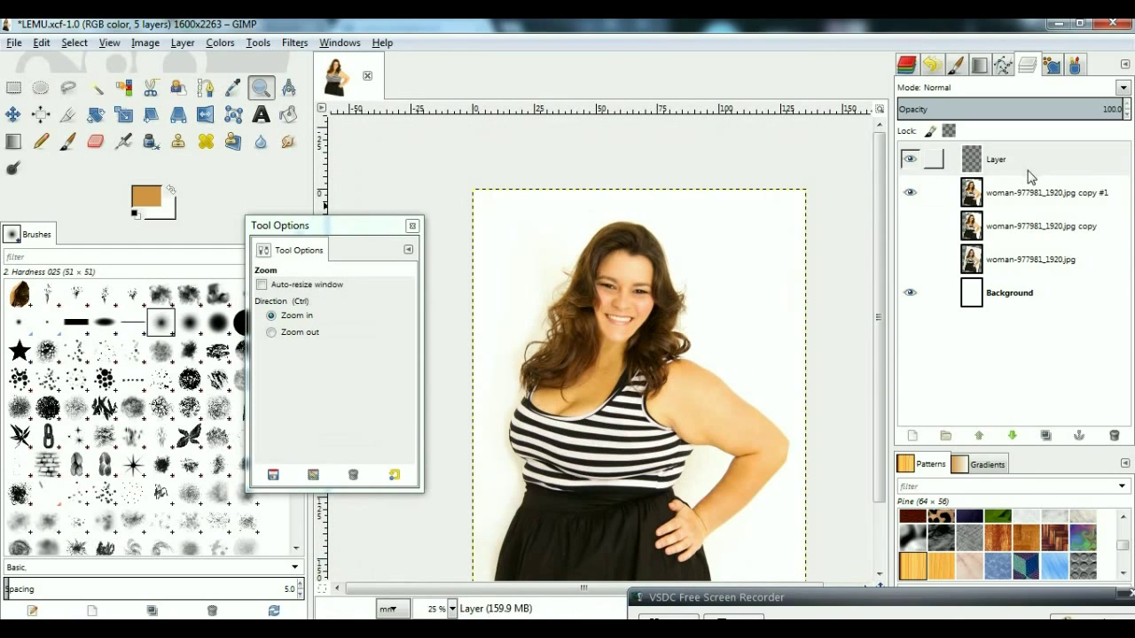
pyautogui.rightClick(1019, 159)
pyautogui.click(1008, 312)
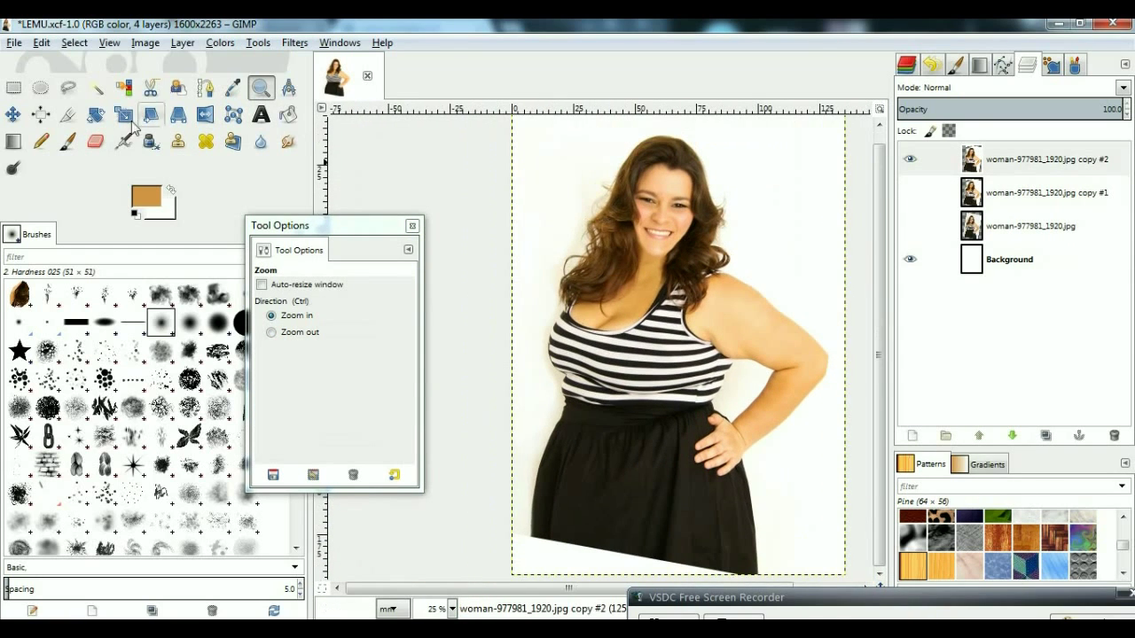
# - Warp the chest, right waist and hip inward with IWarp at radii 105 and 75
pyautogui.press('r')
pyautogui.click(294, 43)
pyautogui.click(567, 271)
pyautogui.moveTo(378, 281); pyautogui.dragTo(426, 302)
pyautogui.moveTo(701, 316); pyautogui.dragTo(722, 317)
pyautogui.moveTo(386, 257); pyautogui.dragTo(368, 266)
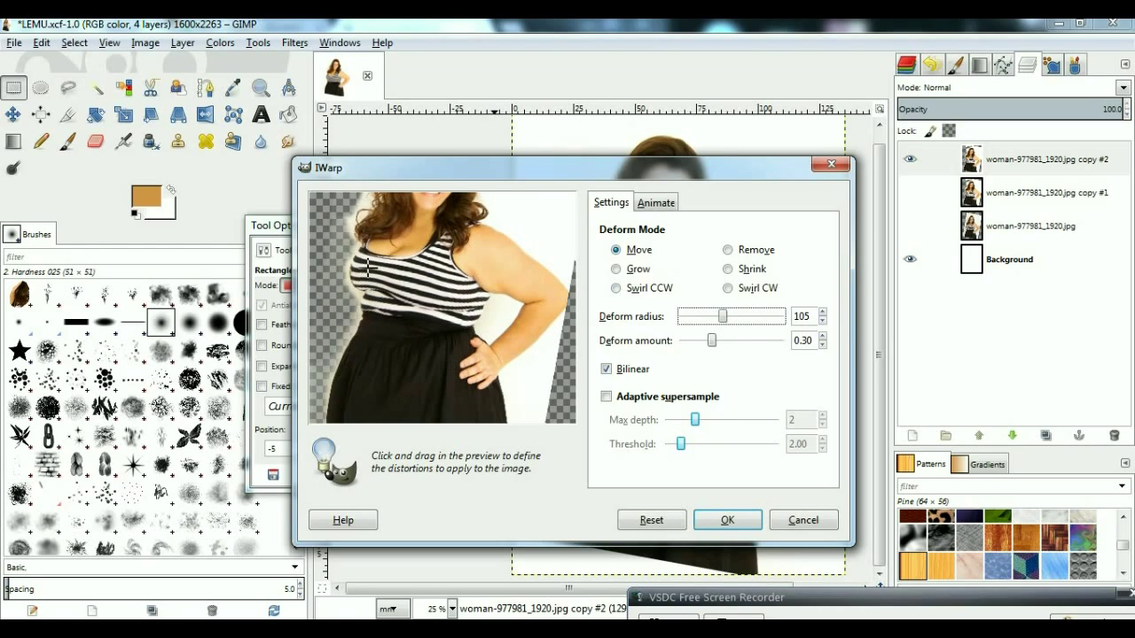
pyautogui.moveTo(546, 352); pyautogui.dragTo(440, 404)
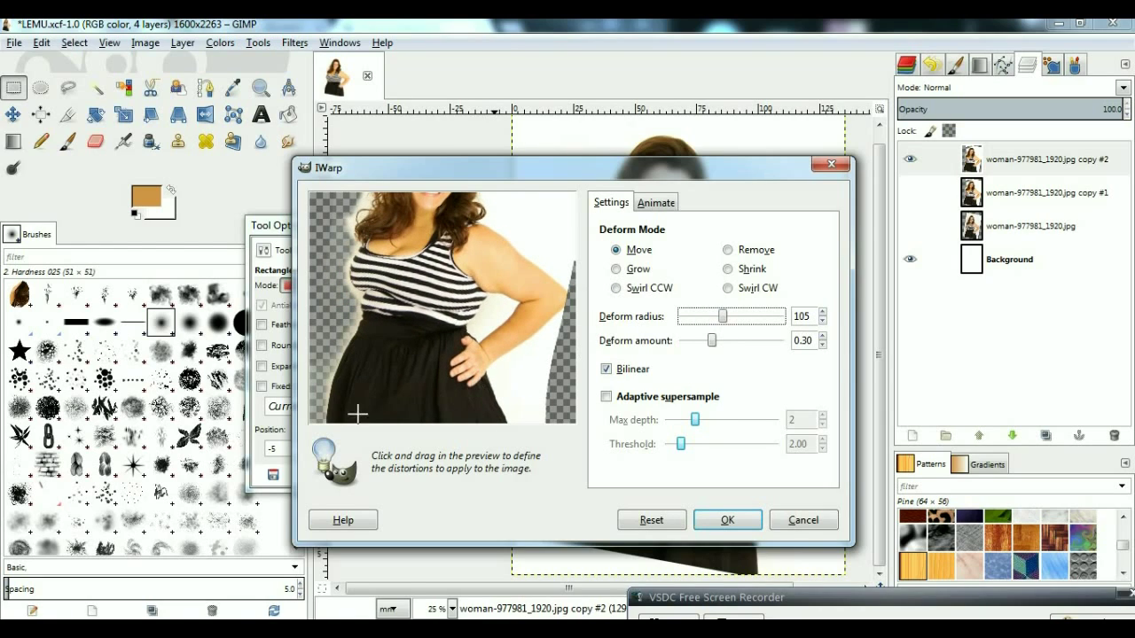
pyautogui.moveTo(698, 317); pyautogui.dragTo(710, 317)
pyautogui.moveTo(426, 266); pyautogui.dragTo(399, 302)
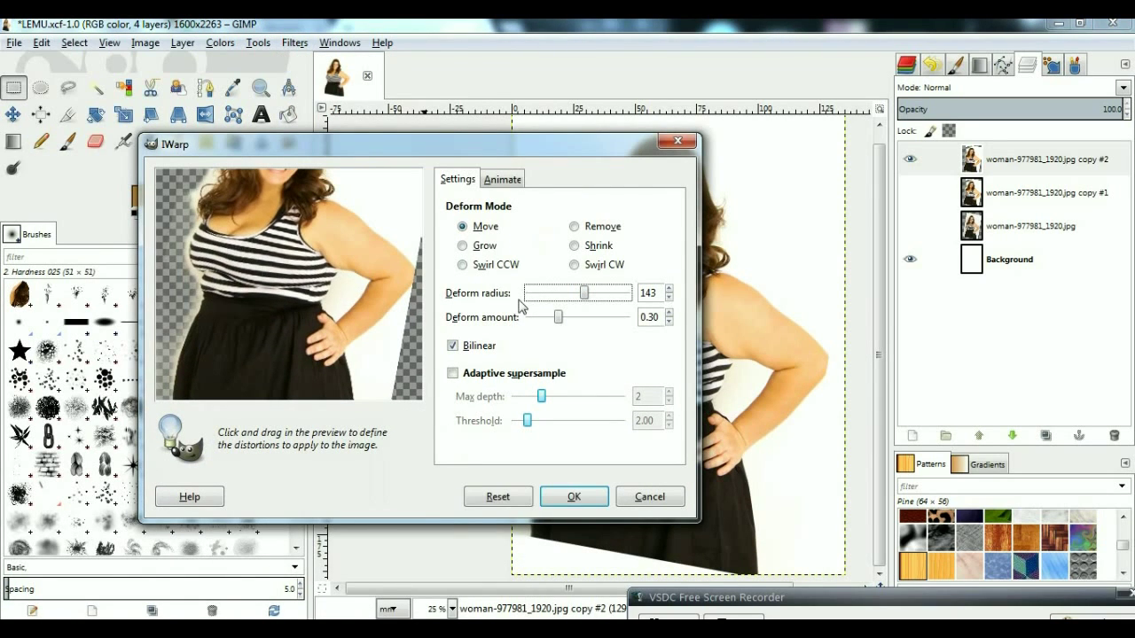
pyautogui.moveTo(327, 300); pyautogui.dragTo(271, 272)
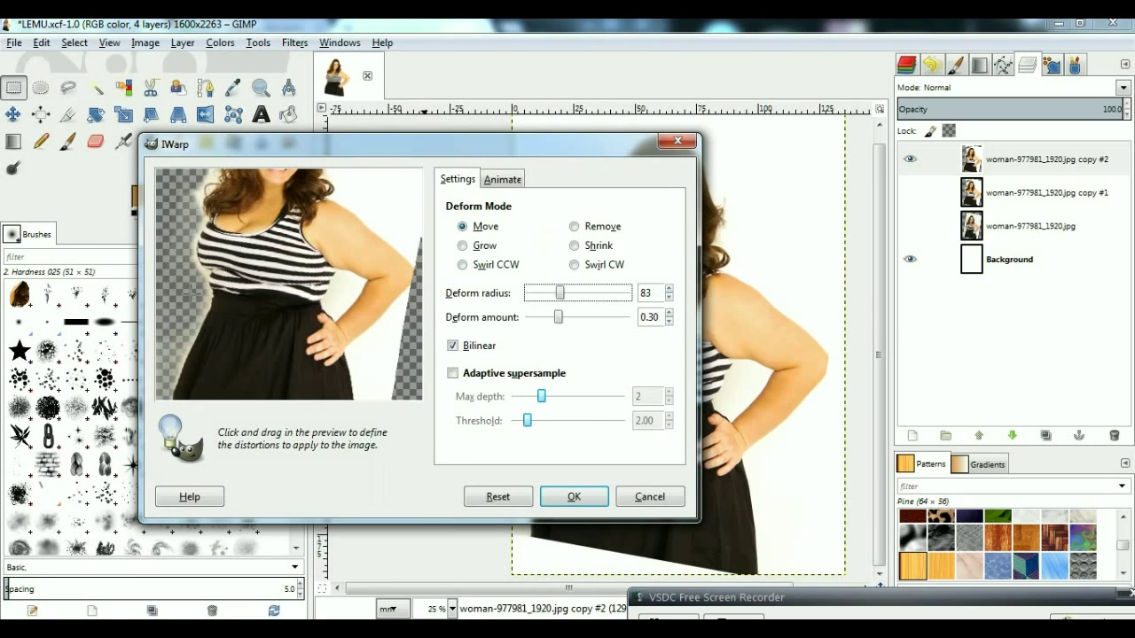
pyautogui.click(569, 498)
# - Lasso the upper body and warp the striped top downward with IWarp
pyautogui.press('f')
pyautogui.moveTo(536, 232); pyautogui.dragTo(534, 250)
pyautogui.click(294, 42)
pyautogui.click(532, 99)
pyautogui.click(717, 538)
pyautogui.hotkey('ctrl', 'shift', 'f')
pyautogui.moveTo(402, 317); pyautogui.dragTo(409, 382)
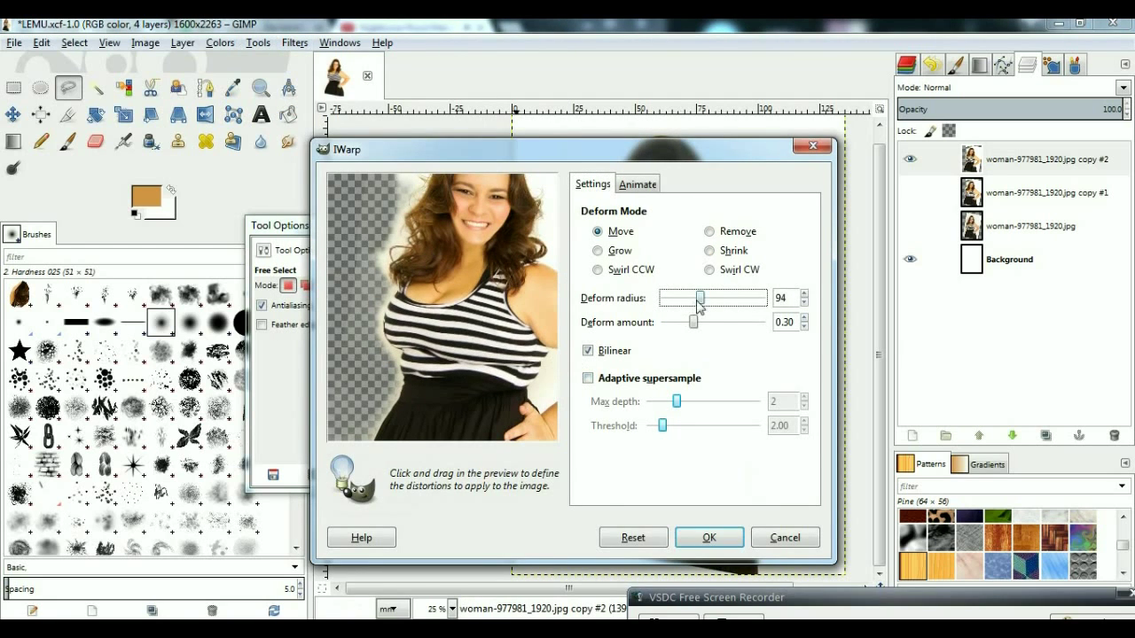
pyautogui.click(707, 537)
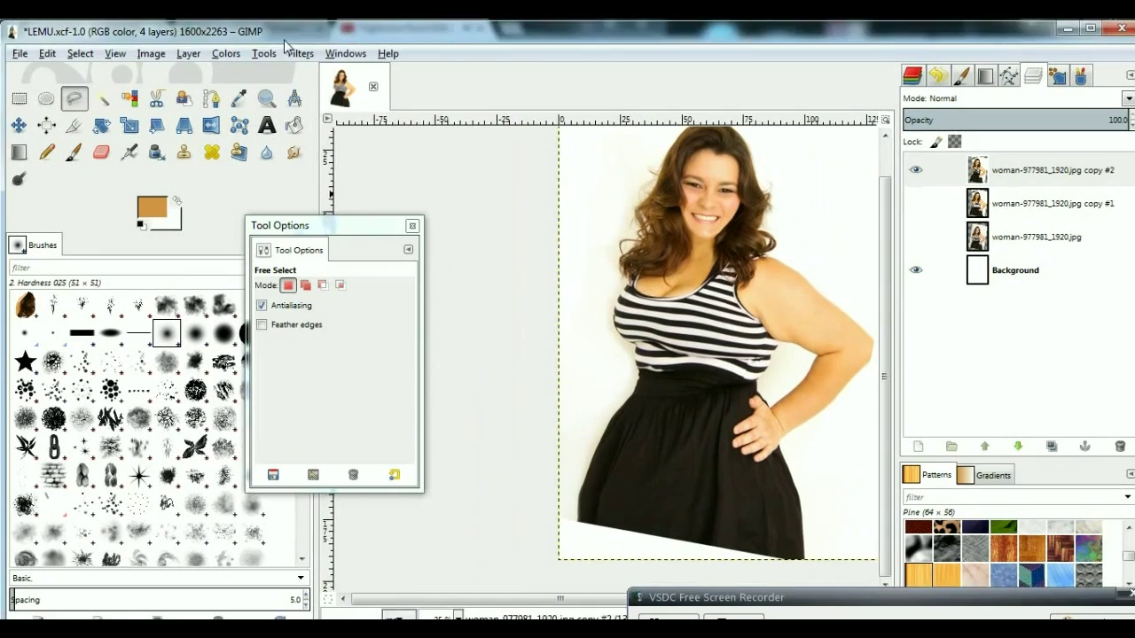
# - Reopen IWarp on the lasso selection to reshape the body further, then switch to the eraser
pyautogui.click(295, 43)
pyautogui.click(530, 266)
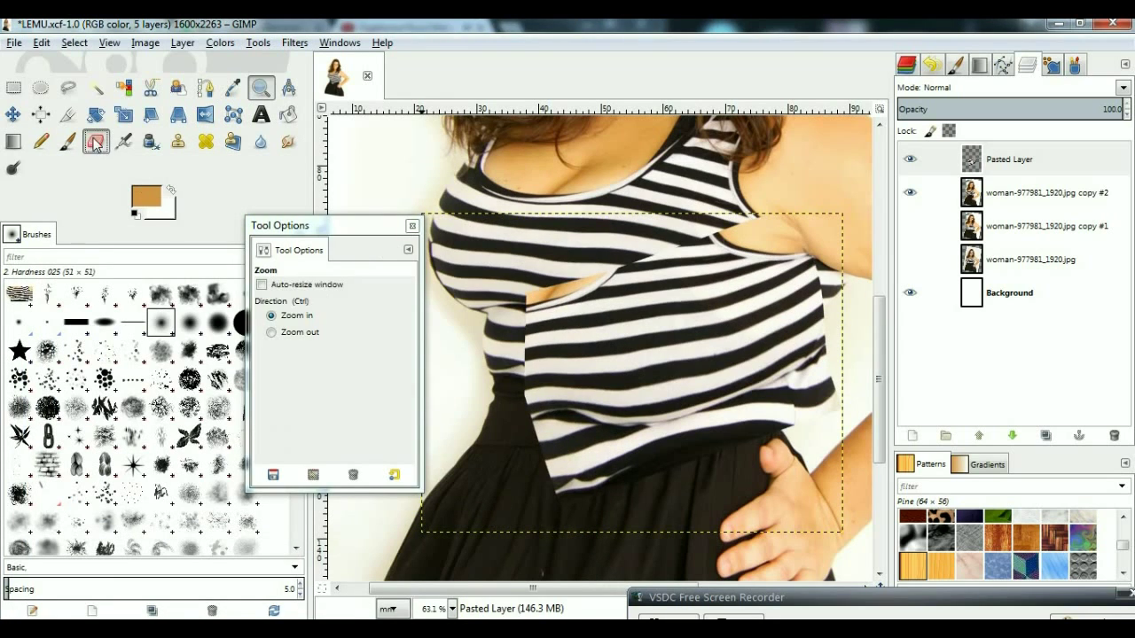
pyautogui.hotkey('shift', 'e')
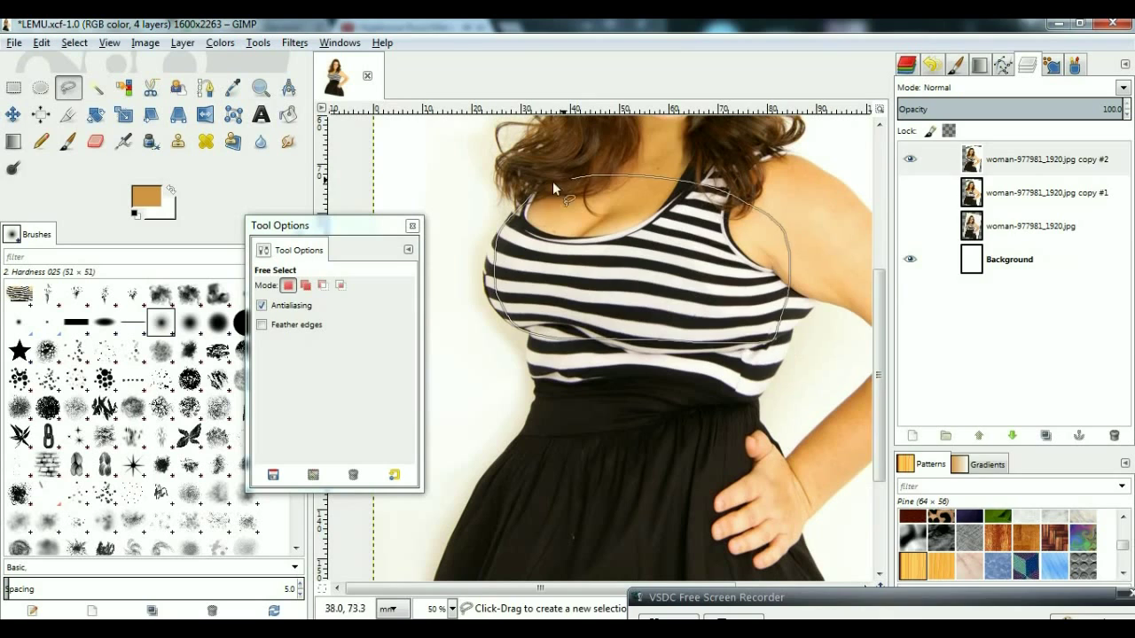
# - Paste the chest stripes as a new layer, shift it down, and set its opacity to 47.6
pyautogui.hotkey('ctrl', 'c')
pyautogui.hotkey('ctrl', 'v')
pyautogui.press('m')
pyautogui.moveTo(621, 346); pyautogui.dragTo(609, 339)
pyautogui.click(1006, 105)
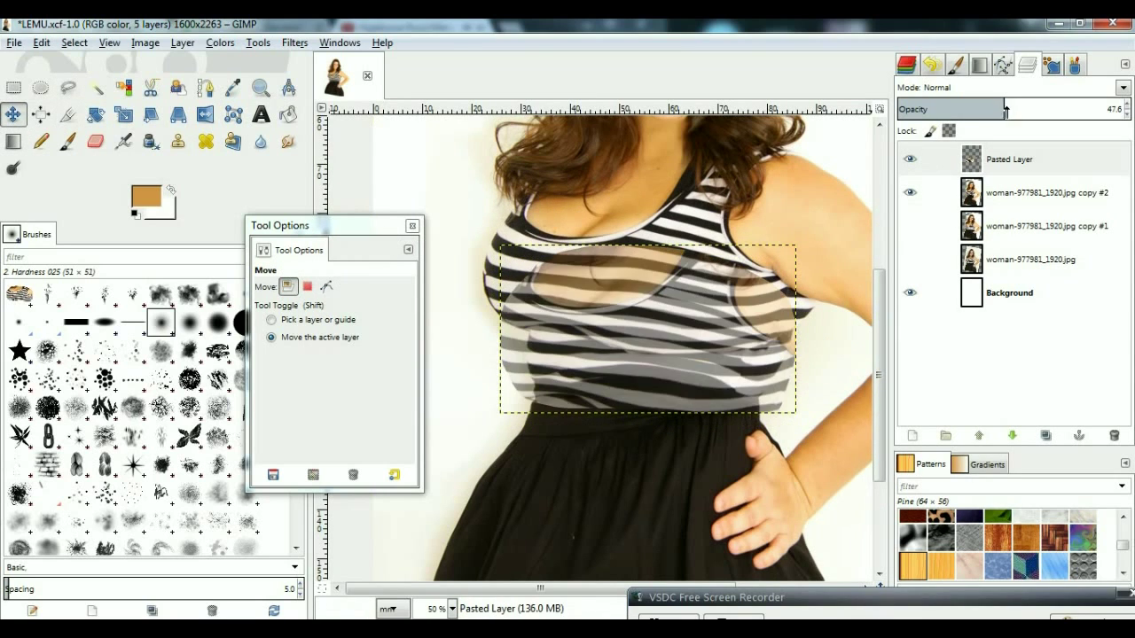
# - Draw a curved path along the waistline and convert it to a selection
pyautogui.press('b')
pyautogui.scroll(2, 670, 231)
pyautogui.click(848, 321)
pyautogui.click(406, 355)
pyautogui.moveTo(625, 349)
pyautogui.mouseDown()
pyautogui.moveTo(722, 367)
pyautogui.moveTo(714, 351)
pyautogui.mouseUp()
pyautogui.moveTo(840, 317); pyautogui.dragTo(844, 307)
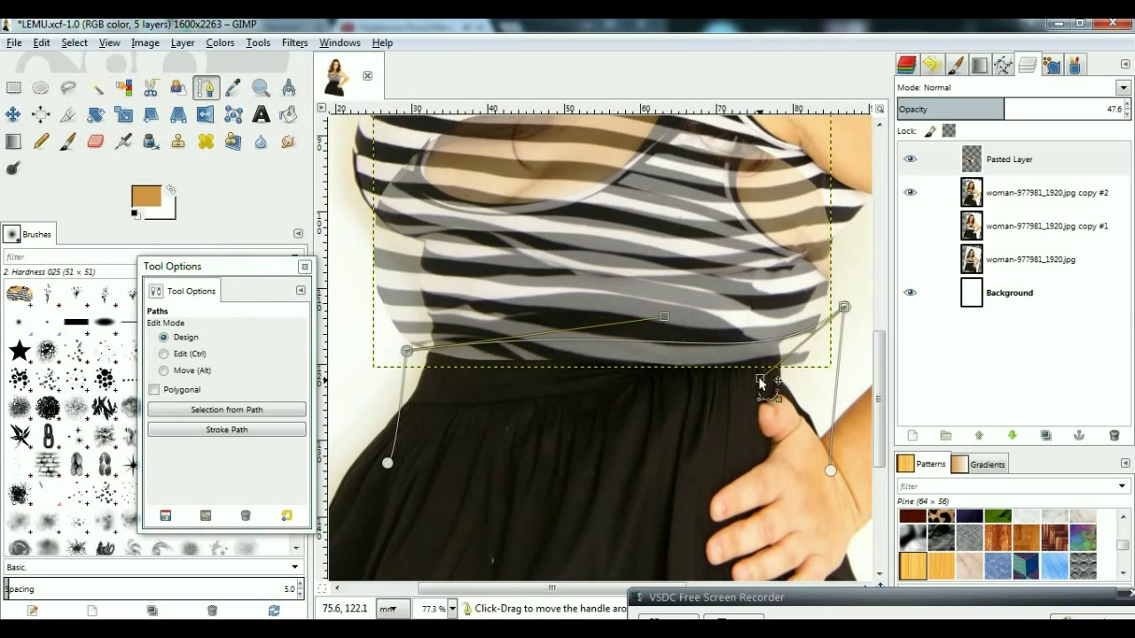
pyautogui.click(1003, 64)
# - Restore the patch to full opacity, zoom in on the torso and erase its edges
pyautogui.press('z')
pyautogui.keyDown('ctrl'); pyautogui.click(717, 372); pyautogui.keyUp('ctrl')
pyautogui.click(907, 64)
pyautogui.hotkey('shift', 'e')
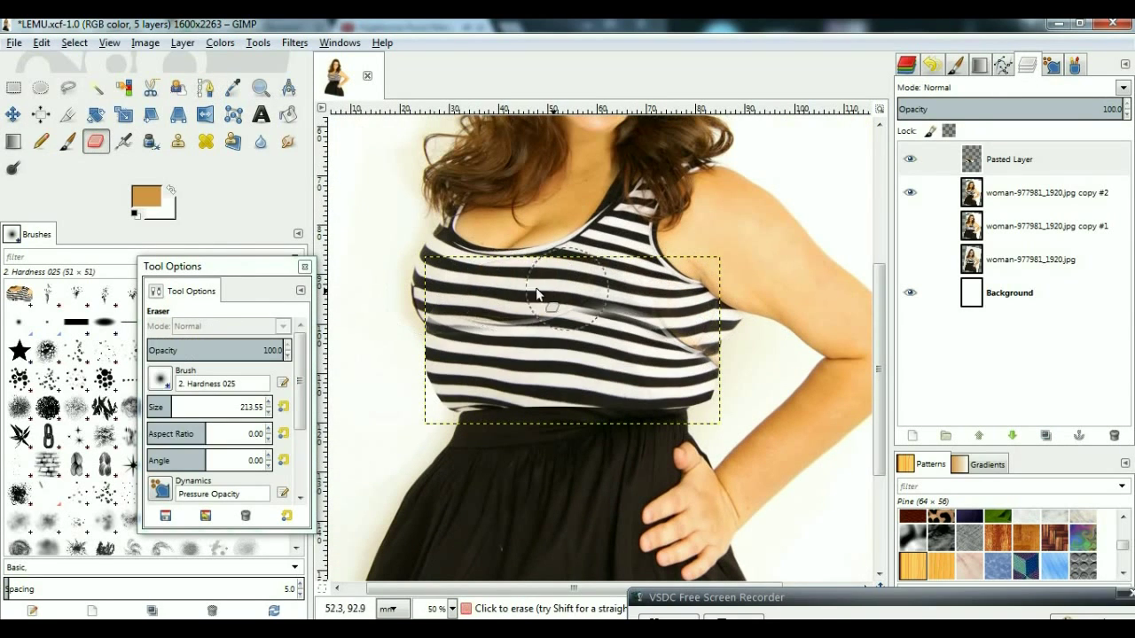
pyautogui.press('z')
pyautogui.press('-')
pyautogui.press('-')
pyautogui.press('-')
pyautogui.moveTo(766, 287); pyautogui.dragTo(602, 424)
pyautogui.hotkey('shift', 'e')
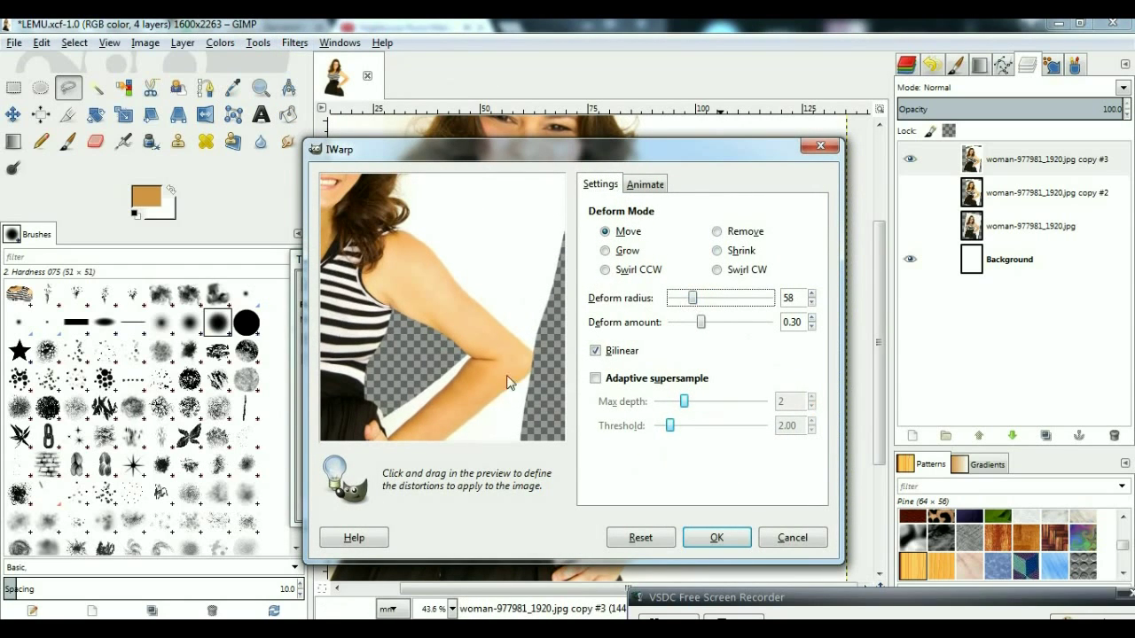
pyautogui.press('Return')
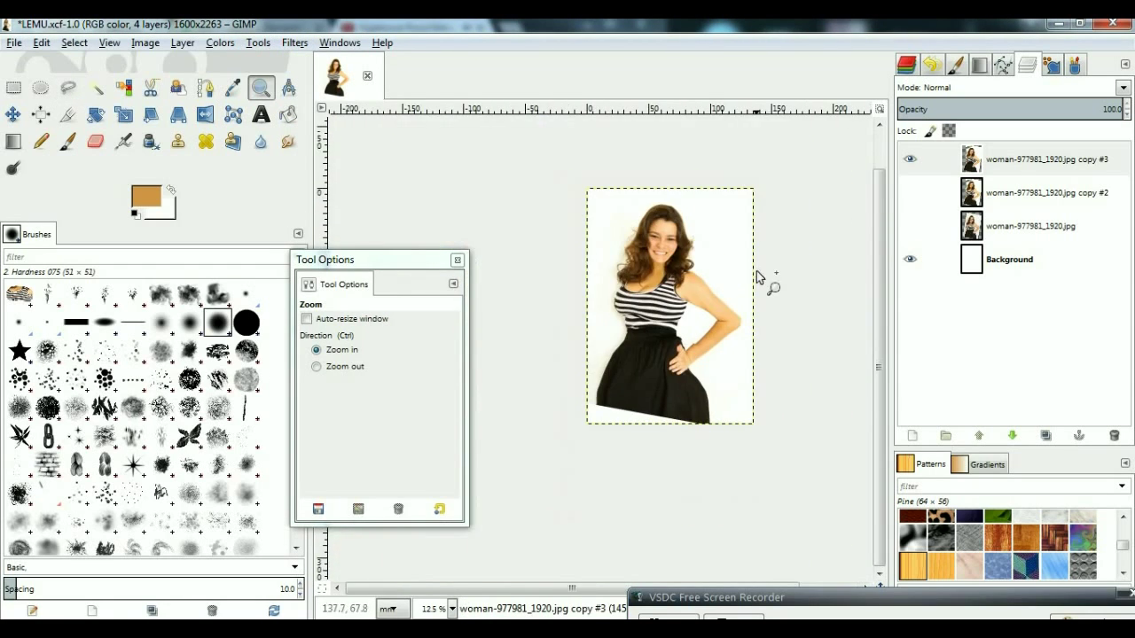
# - Smudge the arm edge while zooming in on the arm and body
pyautogui.click(575, 365)
pyautogui.click(285, 145)
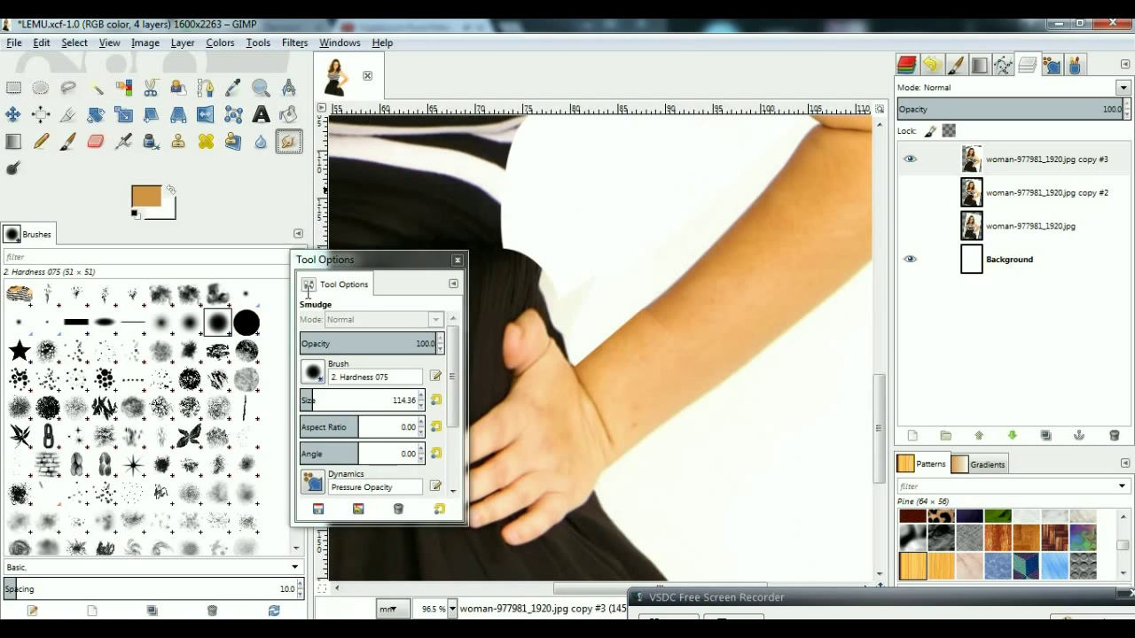
pyautogui.press('z')
pyautogui.hotkey('shift', 'ctrl', 'j')
pyautogui.moveTo(750, 228); pyautogui.dragTo(760, 266)
pyautogui.press('b')
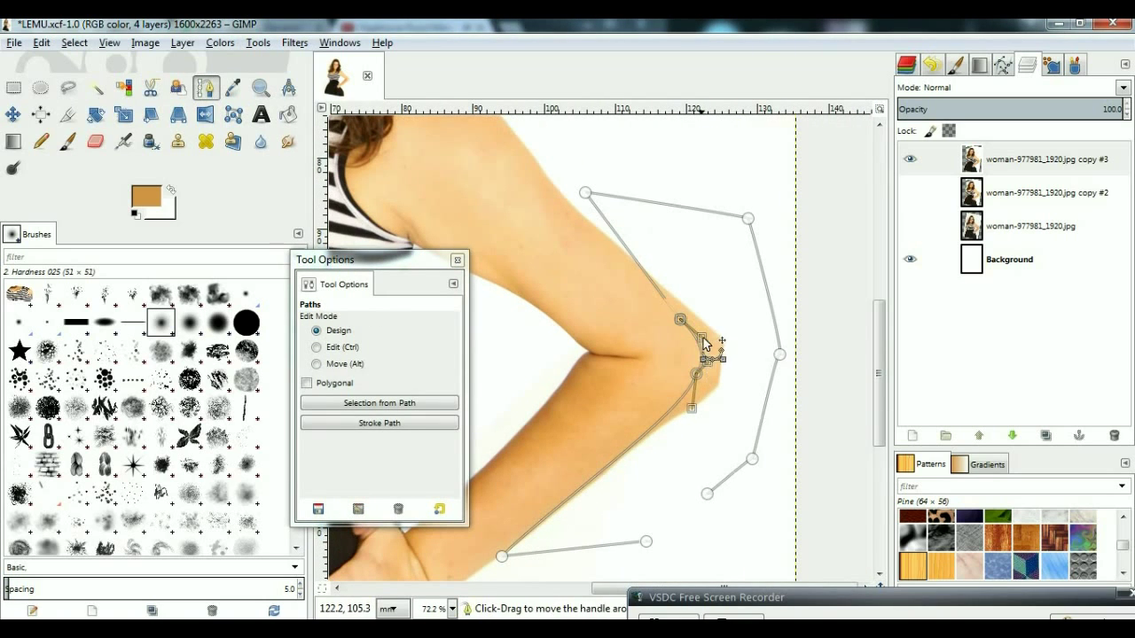
pyautogui.click(1003, 65)
pyautogui.press('z')
pyautogui.hotkey('shift', 'ctrl', 'j')
pyautogui.moveTo(826, 258); pyautogui.dragTo(711, 380)
# - Rectangle-select the arm and push its edge inward with IWarp
pyautogui.press('r')
pyautogui.moveTo(548, 232); pyautogui.dragTo(753, 505)
pyautogui.click(295, 42)
pyautogui.click(545, 266)
pyautogui.moveTo(457, 332); pyautogui.dragTo(486, 335)
pyautogui.click(709, 539)
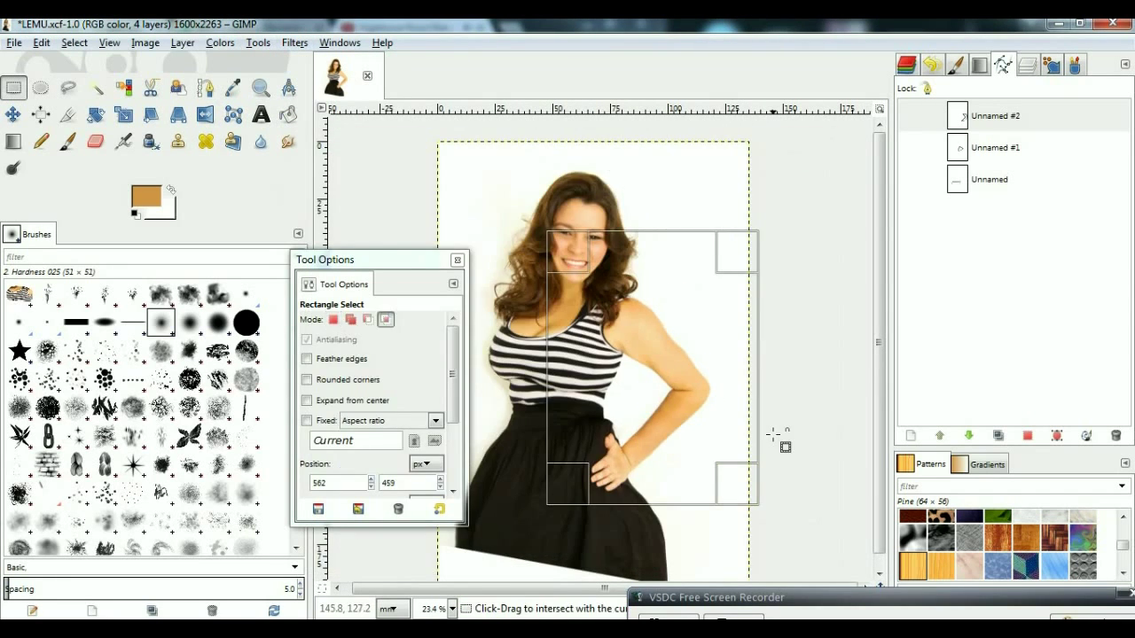
# - Trace a curved path along the shoulder and down the arm
pyautogui.press('z')
pyautogui.hotkey('shift', 'ctrl', 'j')
pyautogui.moveTo(656, 320); pyautogui.dragTo(723, 390)
pyautogui.click(205, 87)
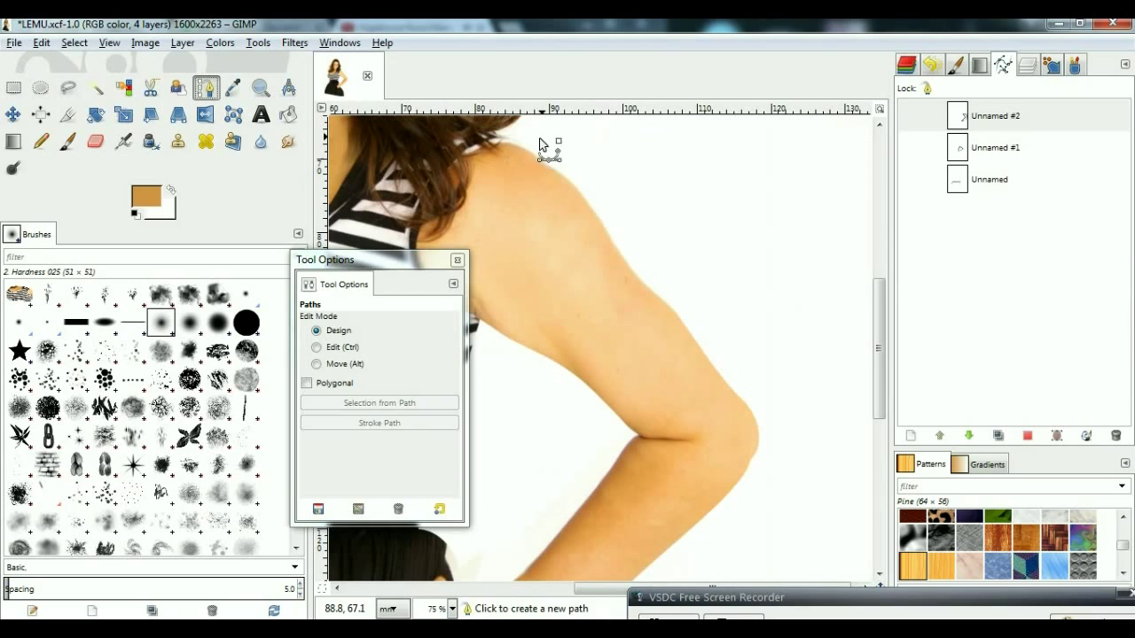
pyautogui.moveTo(516, 158); pyautogui.dragTo(600, 133)
pyautogui.moveTo(709, 386); pyautogui.dragTo(780, 317)
pyautogui.moveTo(672, 325); pyautogui.dragTo(552, 228)
pyautogui.press('z')
pyautogui.press('-')
pyautogui.hotkey('shift', 'ctrl', 'j')
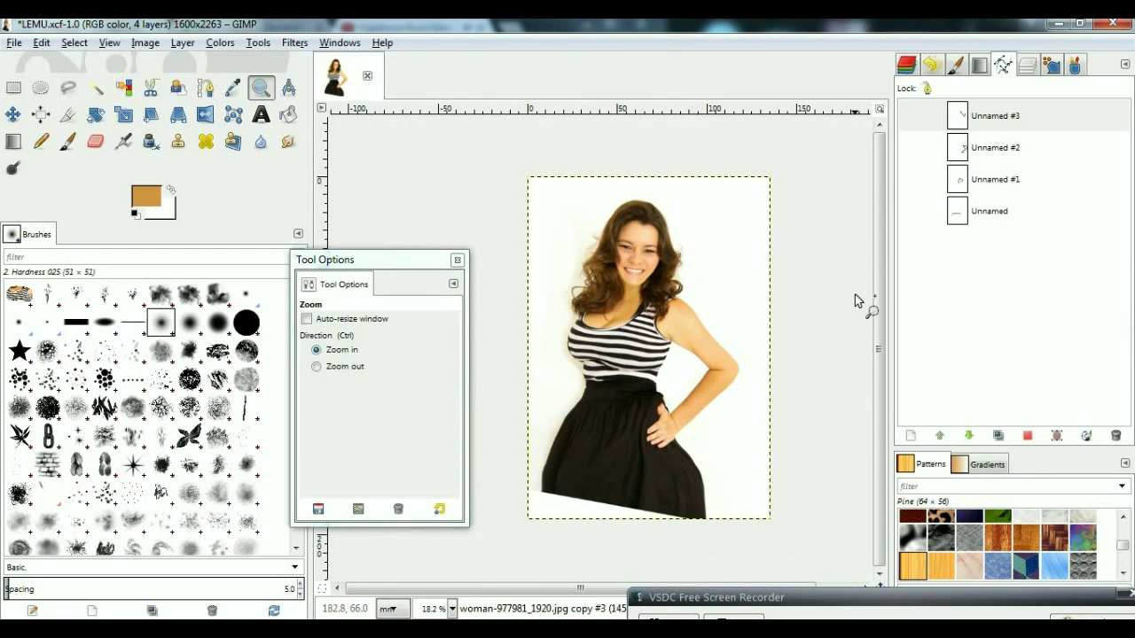
# - Duplicate the top photo layer as 'copy #4' and rectangle-select the shoulder and arm
pyautogui.click(1026, 64)
pyautogui.rightClick(1011, 160)
pyautogui.click(943, 246)
pyautogui.moveTo(532, 199); pyautogui.dragTo(767, 421)
pyautogui.press('r')
pyautogui.moveTo(568, 215); pyautogui.dragTo(782, 456)
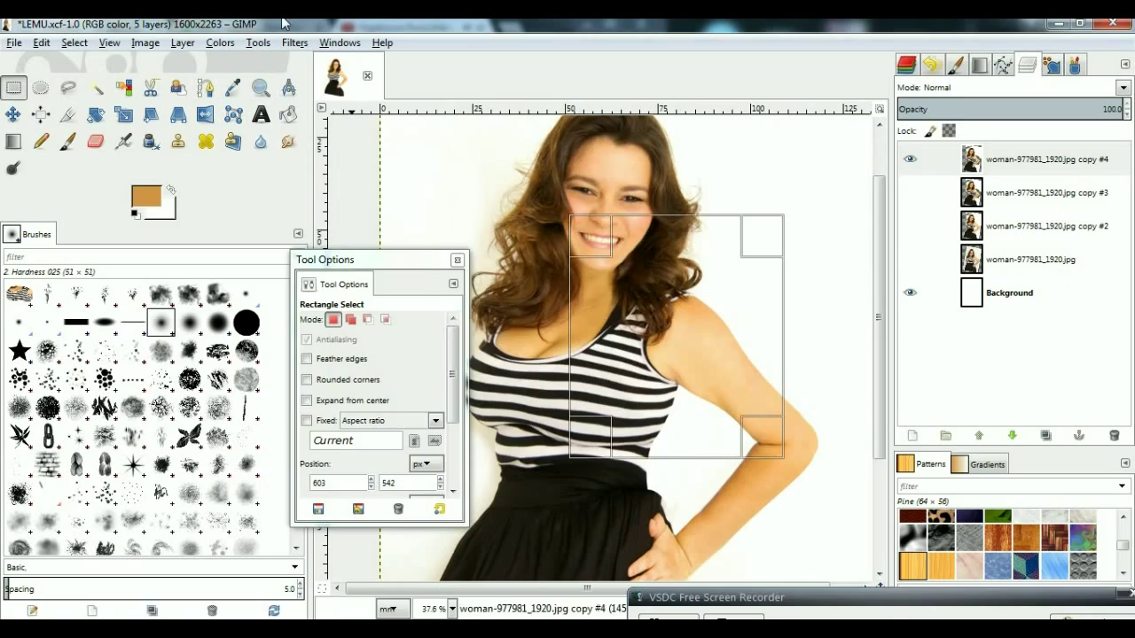
# - Open IWarp on the selection and set the warp radius to 77
pyautogui.hotkey('shift', 'ctrl', 'f')
pyautogui.moveTo(693, 305); pyautogui.dragTo(711, 297)
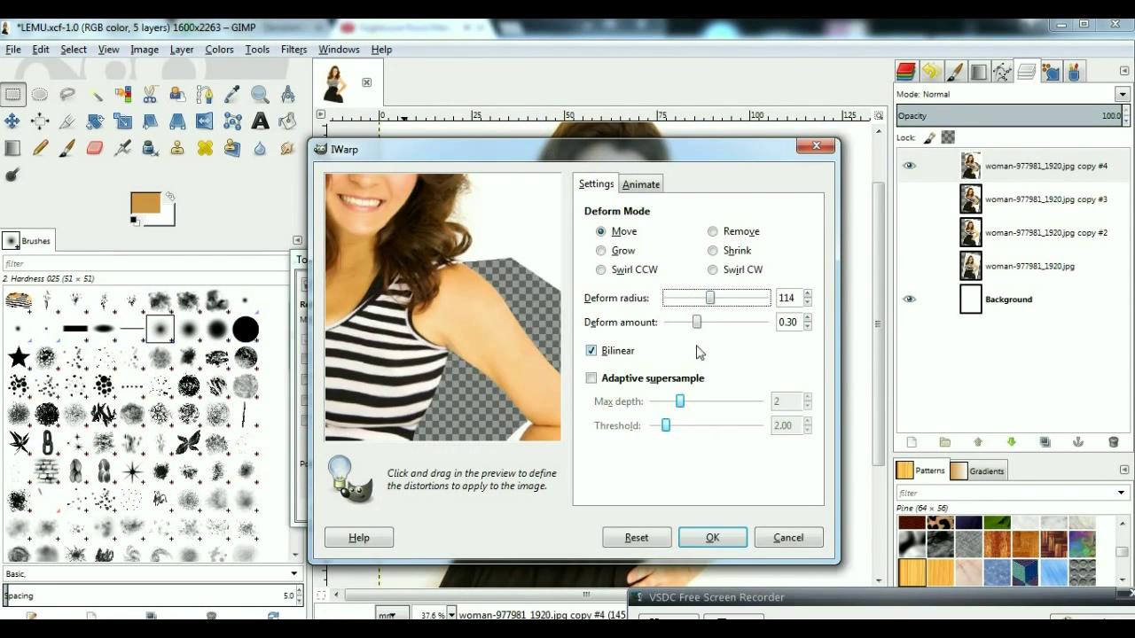
pyautogui.moveTo(550, 149); pyautogui.dragTo(483, 149)
pyautogui.moveTo(644, 298); pyautogui.dragTo(628, 298)
pyautogui.keyDown('ctrl'); pyautogui.click(763, 363); pyautogui.keyUp('ctrl')
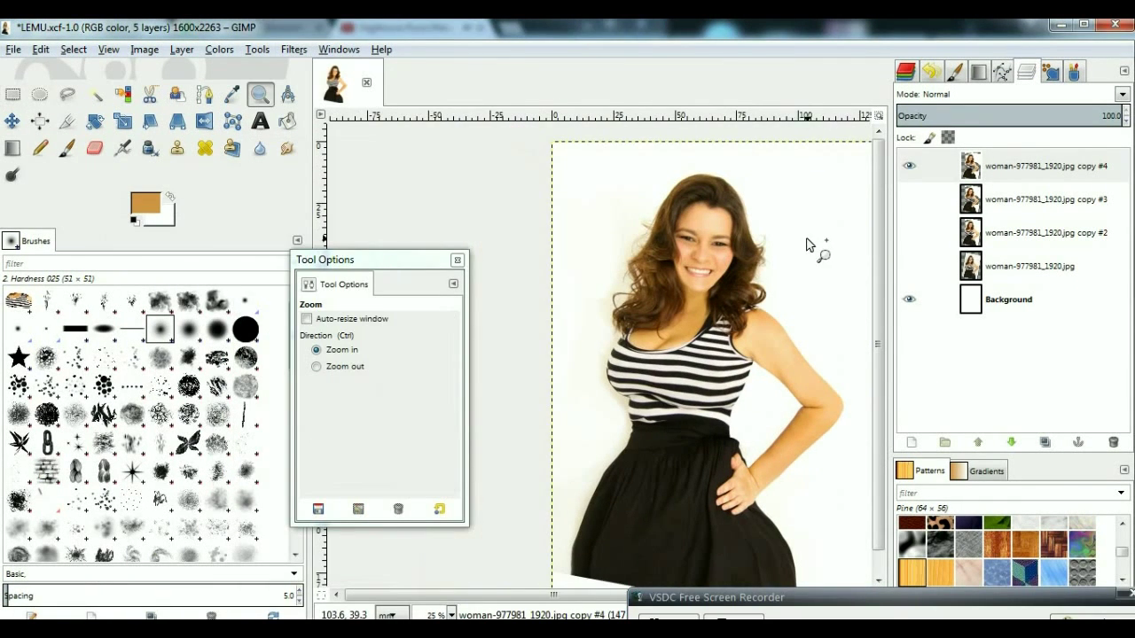
# - Slim the waist by warping the lower stripes inward with IWarp
pyautogui.press('r')
pyautogui.click(294, 48)
pyautogui.click(537, 249)
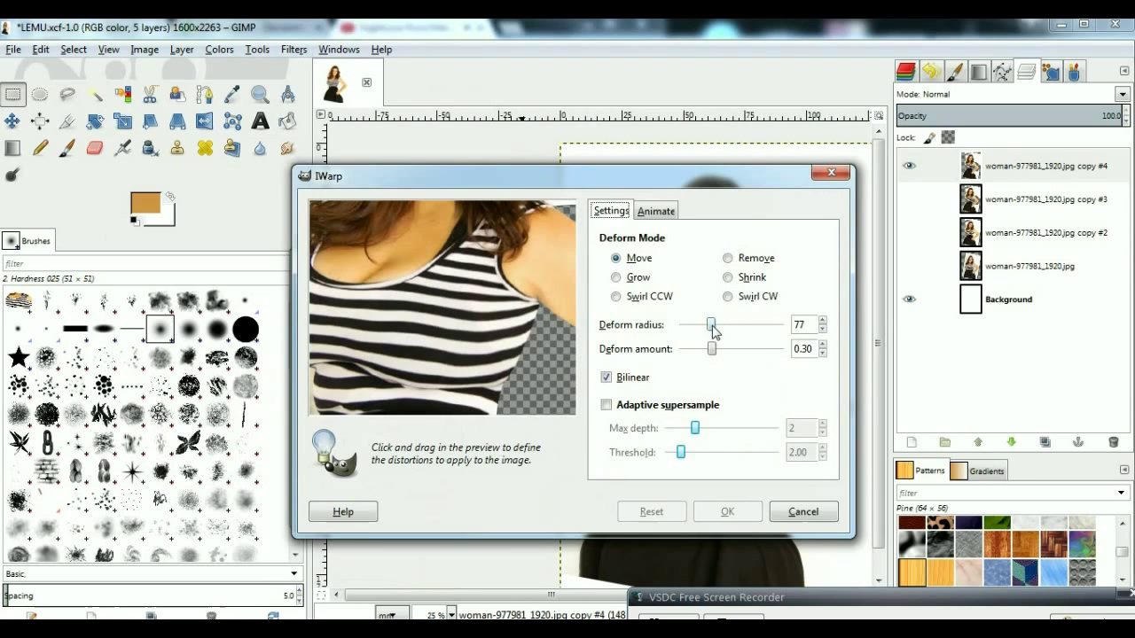
pyautogui.moveTo(398, 382); pyautogui.dragTo(523, 368)
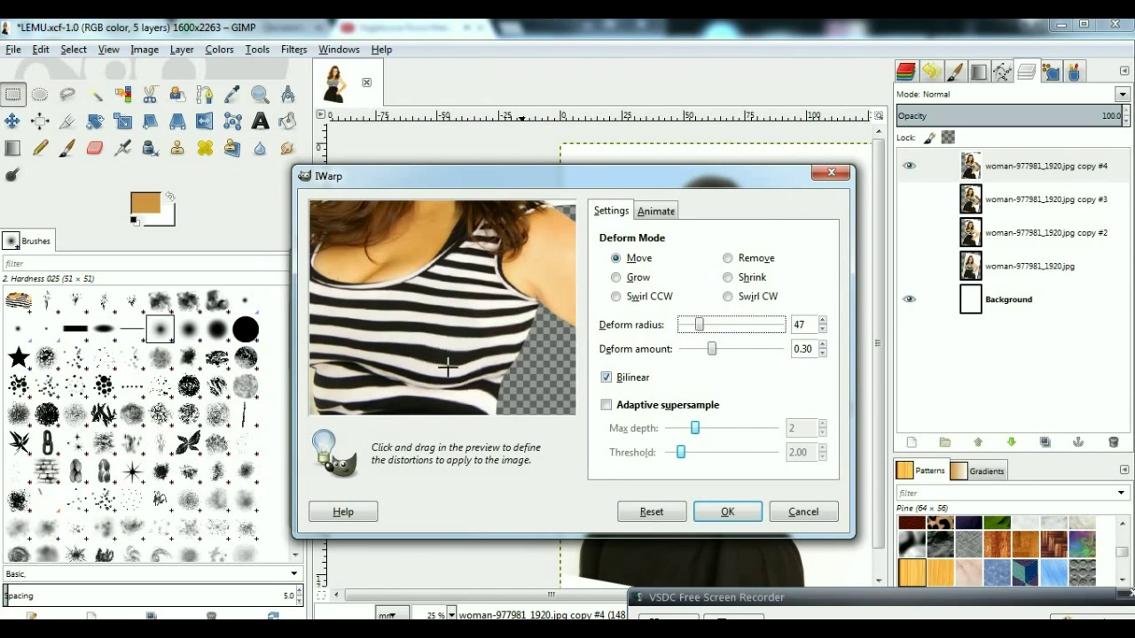
pyautogui.click(803, 512)
# - Trace a path along the bent waist stripe and paint it in black
pyautogui.press('z')
pyautogui.keyDown('ctrl'); pyautogui.click(790, 334); pyautogui.keyUp('ctrl')
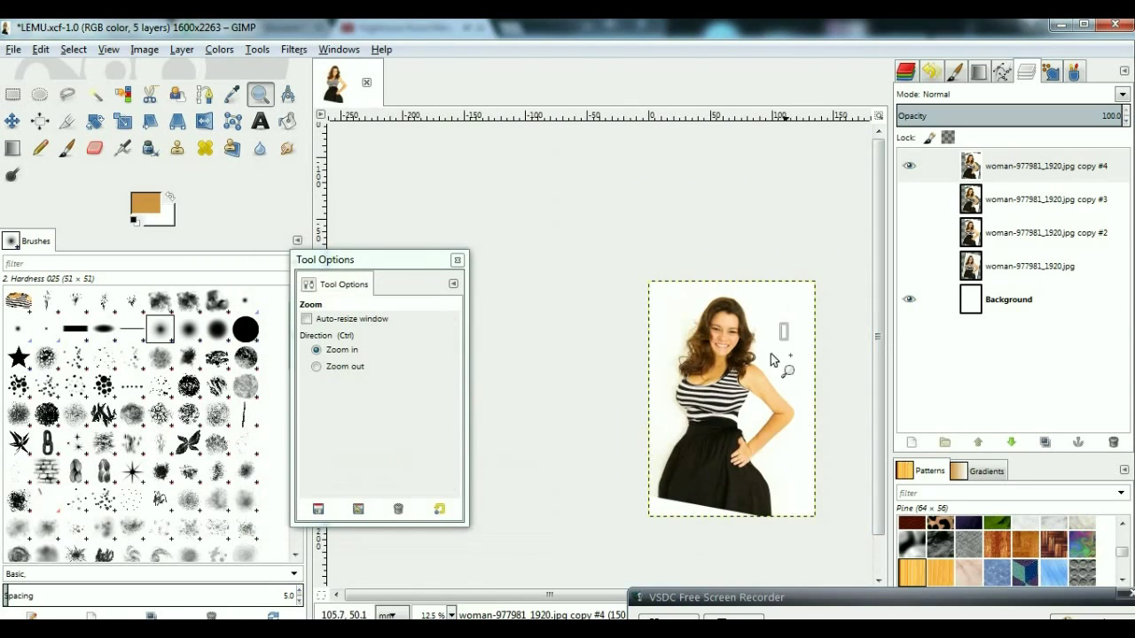
pyautogui.click(790, 334)
pyautogui.click(673, 337)
pyautogui.press('b')
pyautogui.click(620, 354)
pyautogui.moveTo(699, 389); pyautogui.dragTo(637, 395)
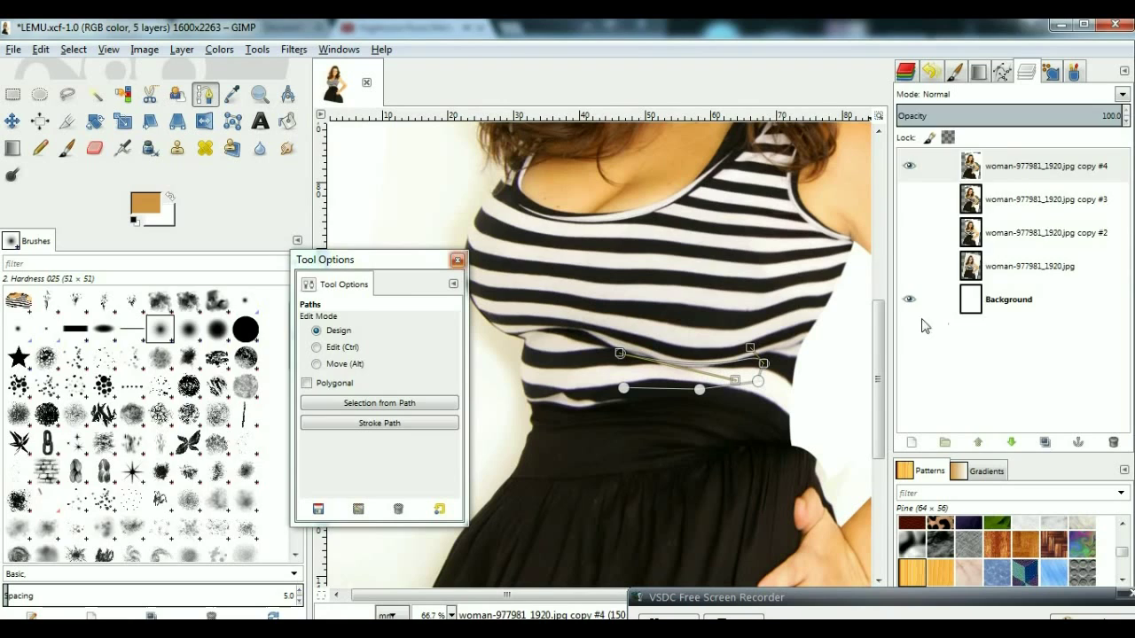
pyautogui.press('d')
pyautogui.press('p')
pyautogui.press('z')
pyautogui.keyDown('ctrl'); pyautogui.click(769, 349); pyautogui.keyUp('ctrl')
pyautogui.press('1')
pyautogui.press('p')
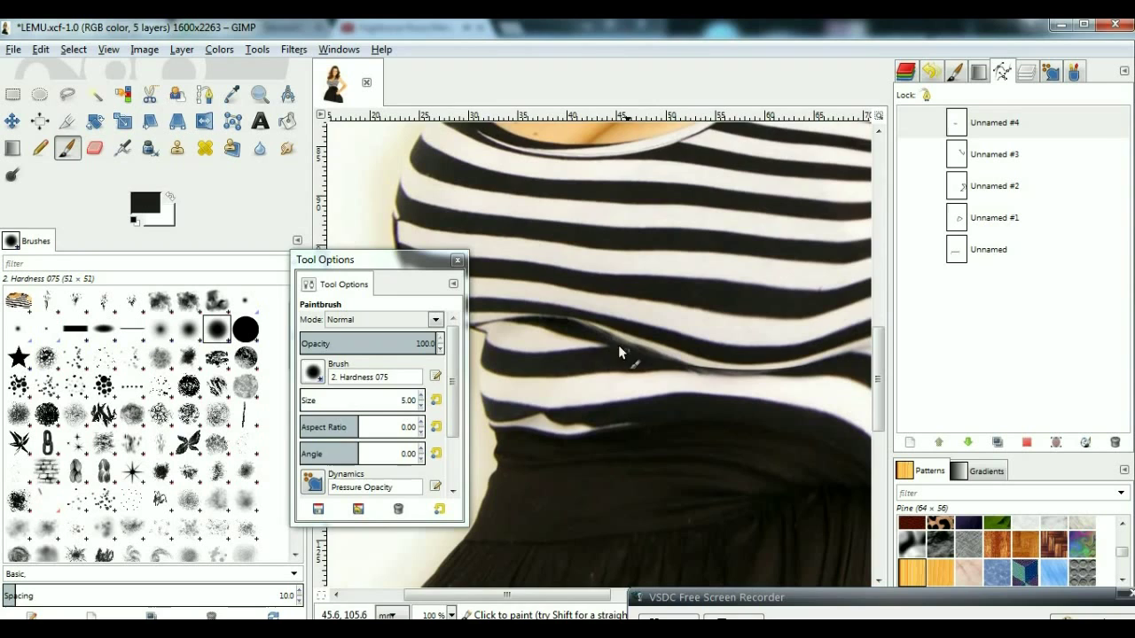
# - Smudge and repaint the waist stripes to clean their edges
pyautogui.press('z')
pyautogui.scroll(-5, 616, 433)
pyautogui.scroll(5, 616, 433)
pyautogui.scroll(3, 636, 356)
pyautogui.press('s')
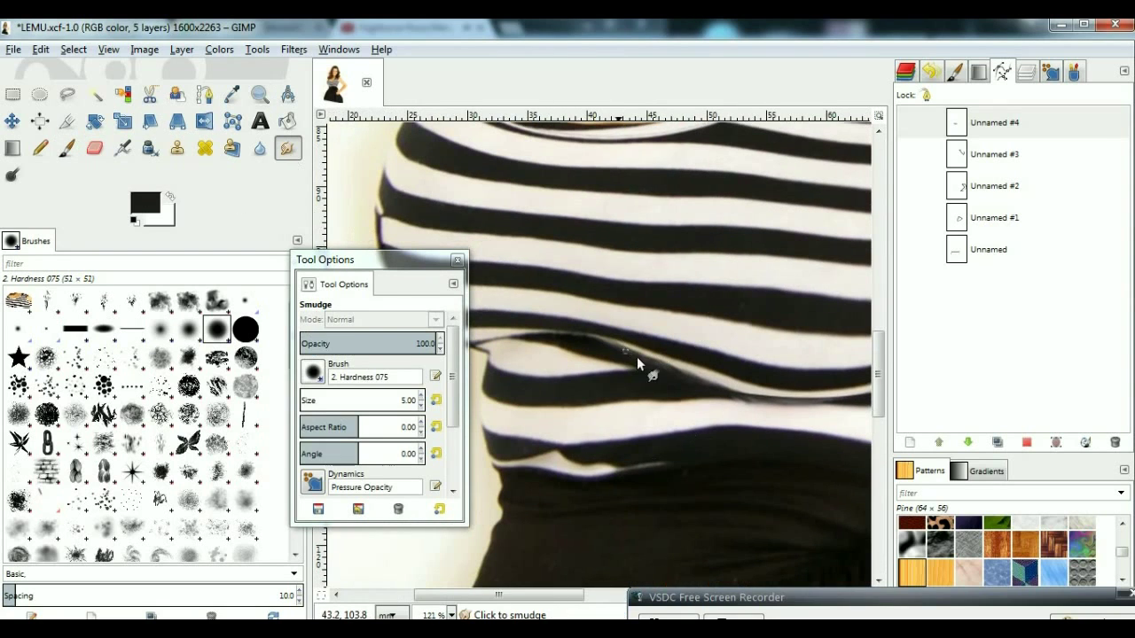
pyautogui.press('p')
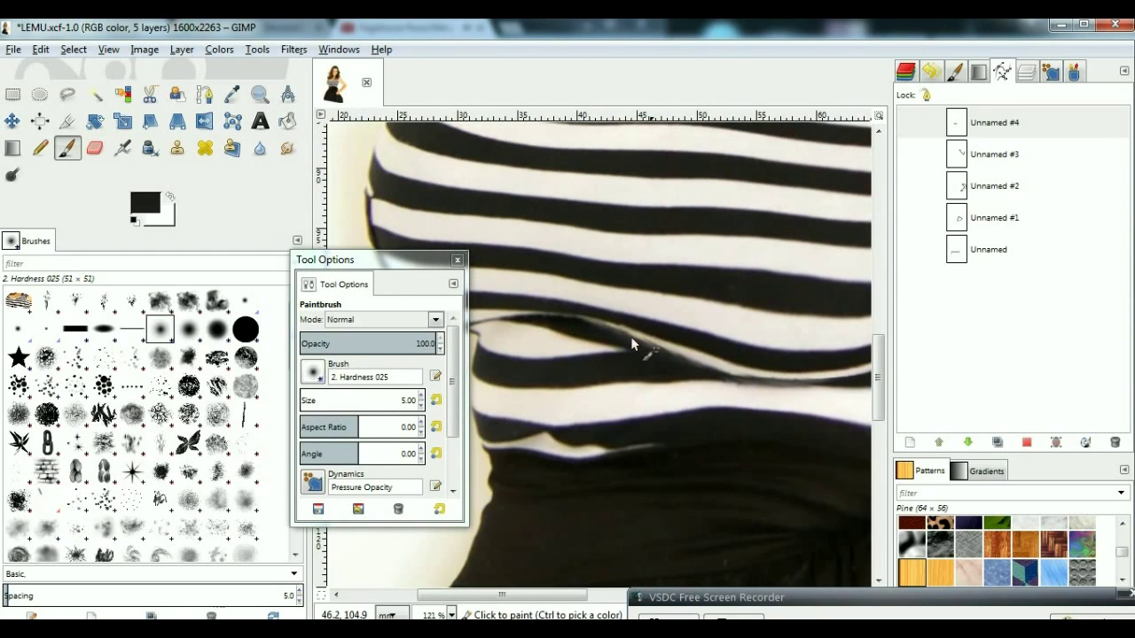
pyautogui.press('z')
pyautogui.scroll(-5, 826, 392)
pyautogui.scroll(4, 825, 393)
pyautogui.scroll(2, 825, 393)
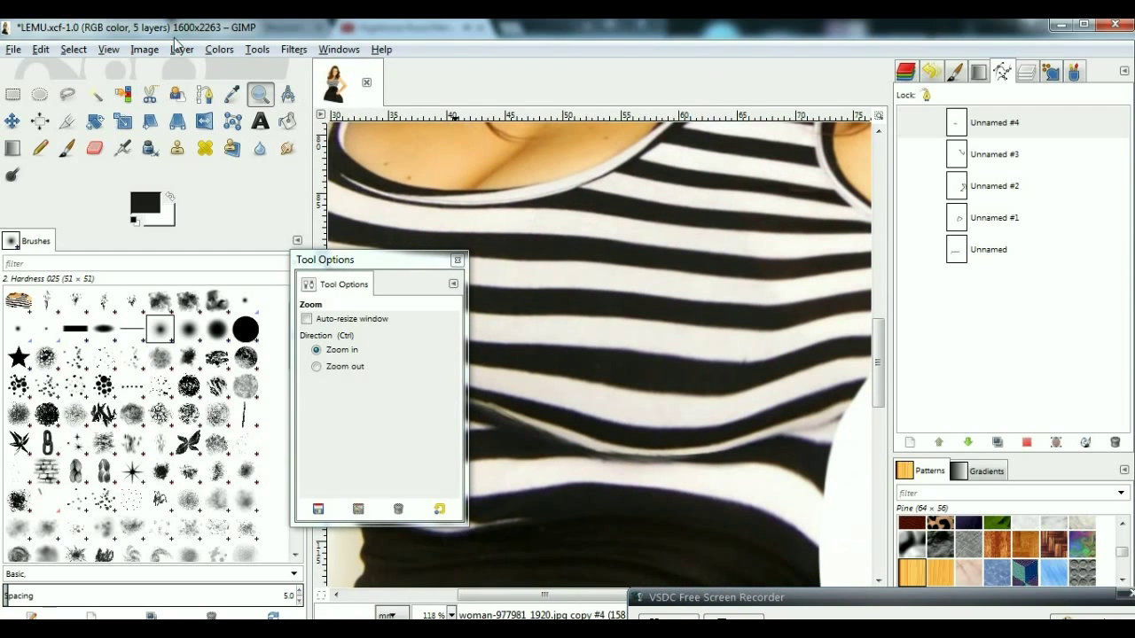
# - Lasso the bent stripes and straighten them with another IWarp
pyautogui.press('f')
pyautogui.moveTo(567, 470); pyautogui.dragTo(588, 456)
pyautogui.click(294, 49)
pyautogui.click(545, 273)
pyautogui.moveTo(720, 333); pyautogui.dragTo(716, 333)
pyautogui.moveTo(496, 354)
pyautogui.mouseDown()
pyautogui.moveTo(400, 292)
pyautogui.moveTo(515, 372)
pyautogui.mouseUp()
pyautogui.click(722, 512)
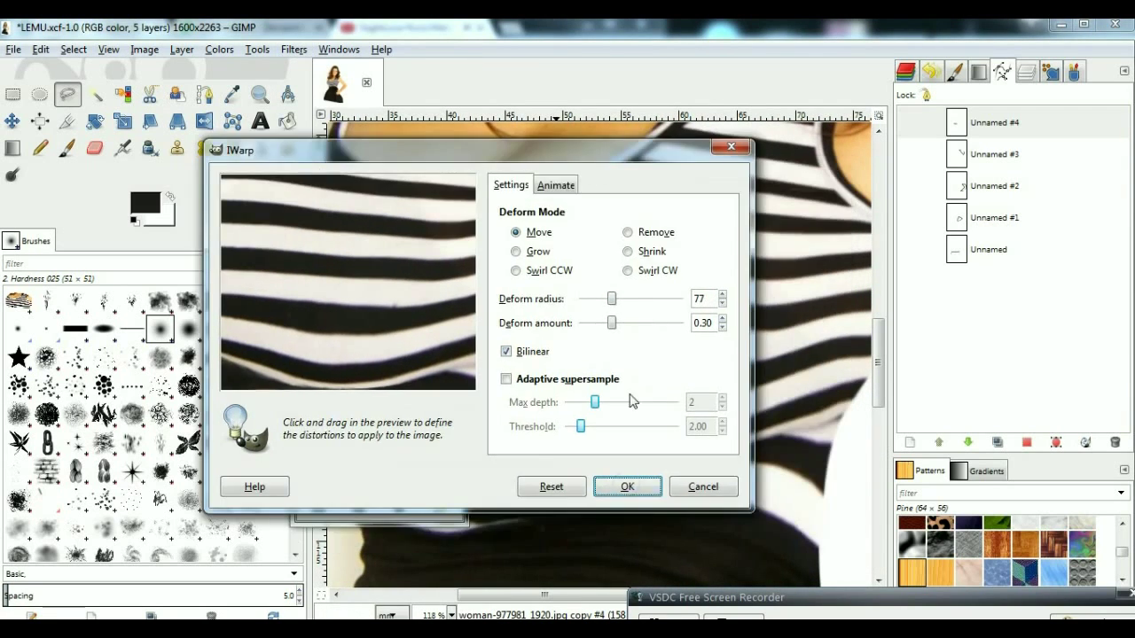
# - Smudge the stripes where the top meets the skirt
pyautogui.press('z')
pyautogui.click(588, 382)
pyautogui.press('s')
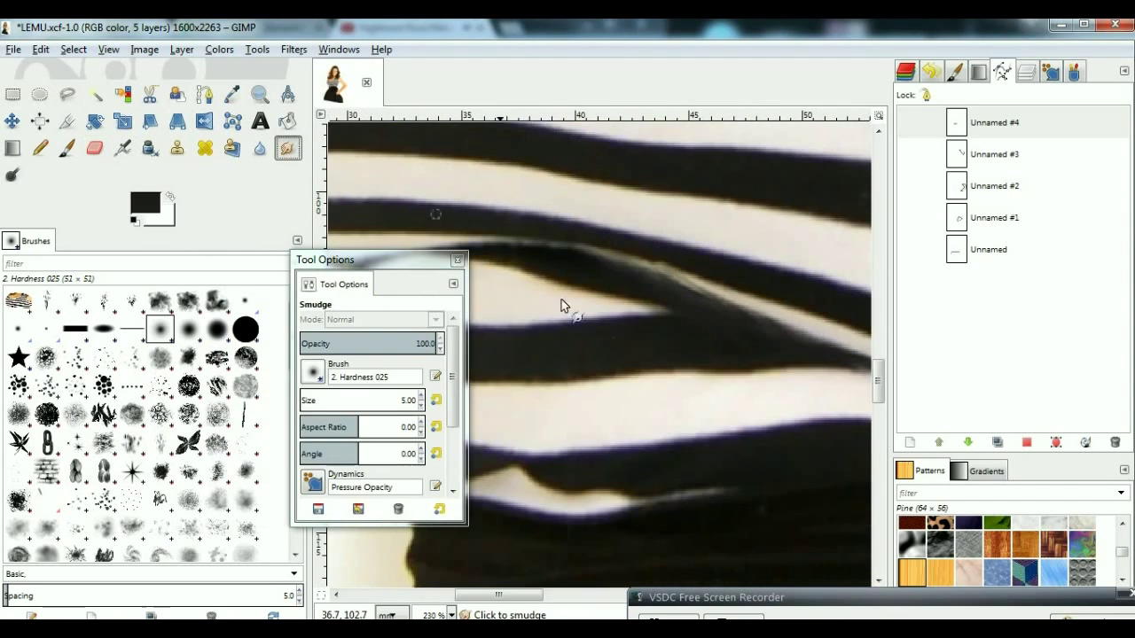
pyautogui.press('z')
pyautogui.scroll(-8, 674, 310)
pyautogui.scroll(4, 689, 334)
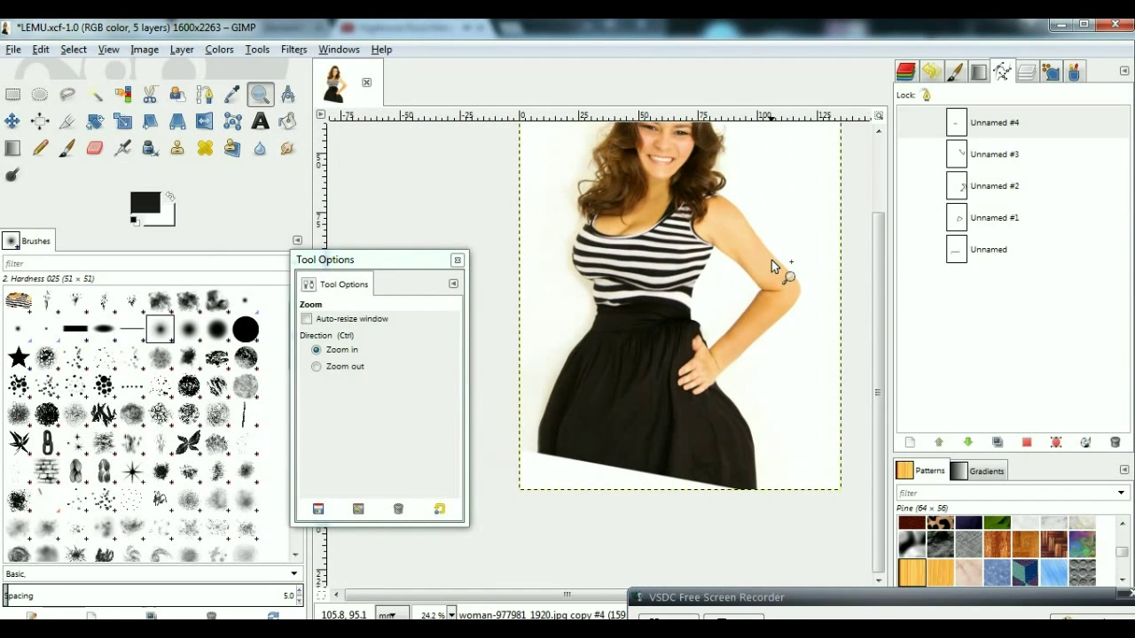
pyautogui.scroll(1, 772, 260)
pyautogui.scroll(1, 781, 169)
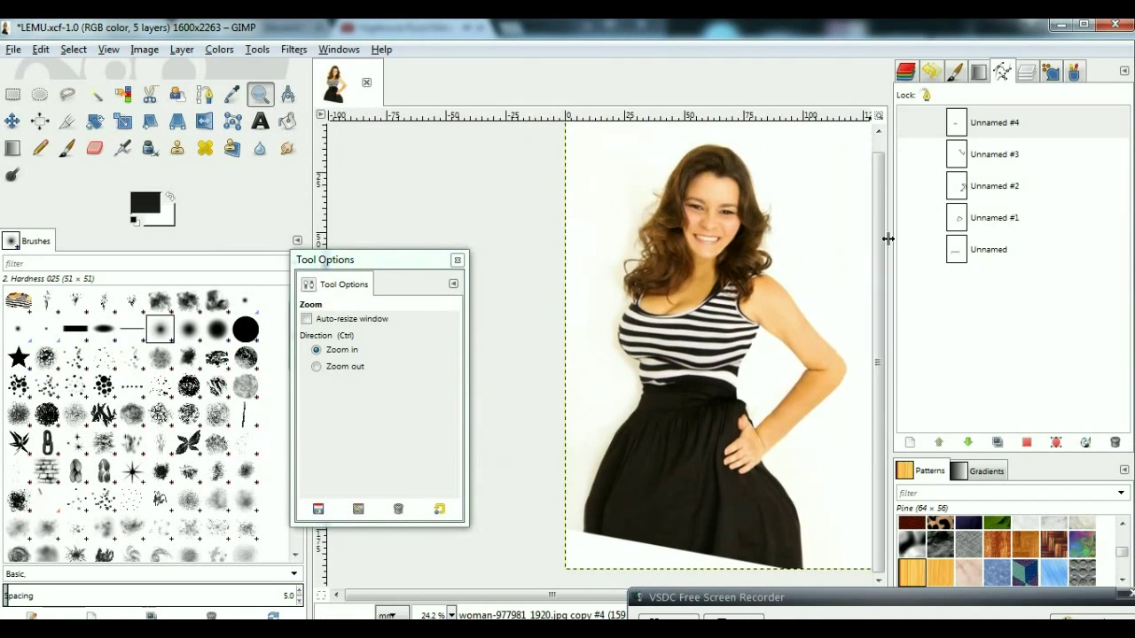
# - Zoom in closely on the stripe edge of the portrait
pyautogui.scroll(1, 790, 230)
pyautogui.scroll(1, 743, 232)
pyautogui.press('b')
pyautogui.scroll(-2, 743, 232)
pyautogui.scroll(2, 682, 365)
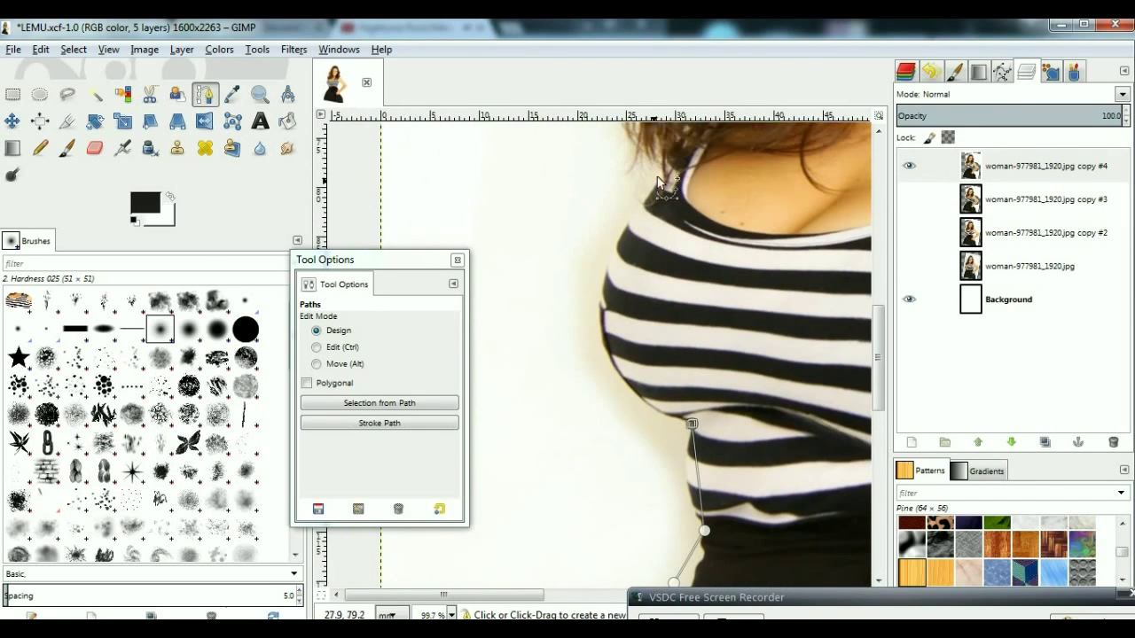
pyautogui.scroll(1, 683, 365)
pyautogui.press('z')
pyautogui.scroll(-3, 830, 458)
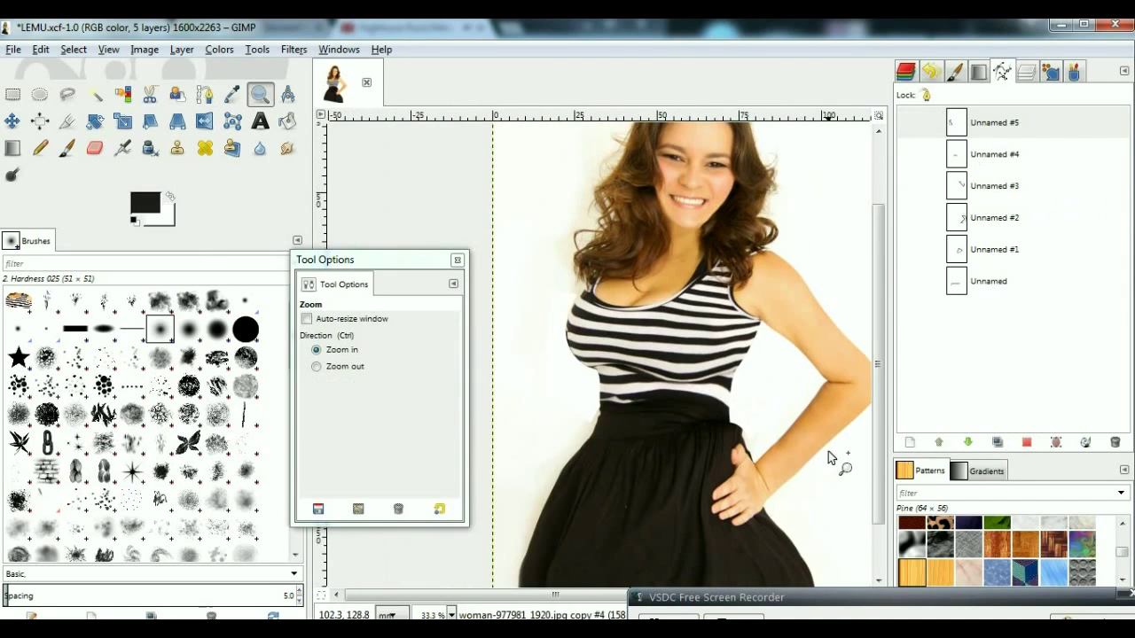
pyautogui.moveTo(572, 355); pyautogui.dragTo(620, 397)
# - Zoom in on the arm and then on the woman, dismissing the top layer's menu
pyautogui.press('p')
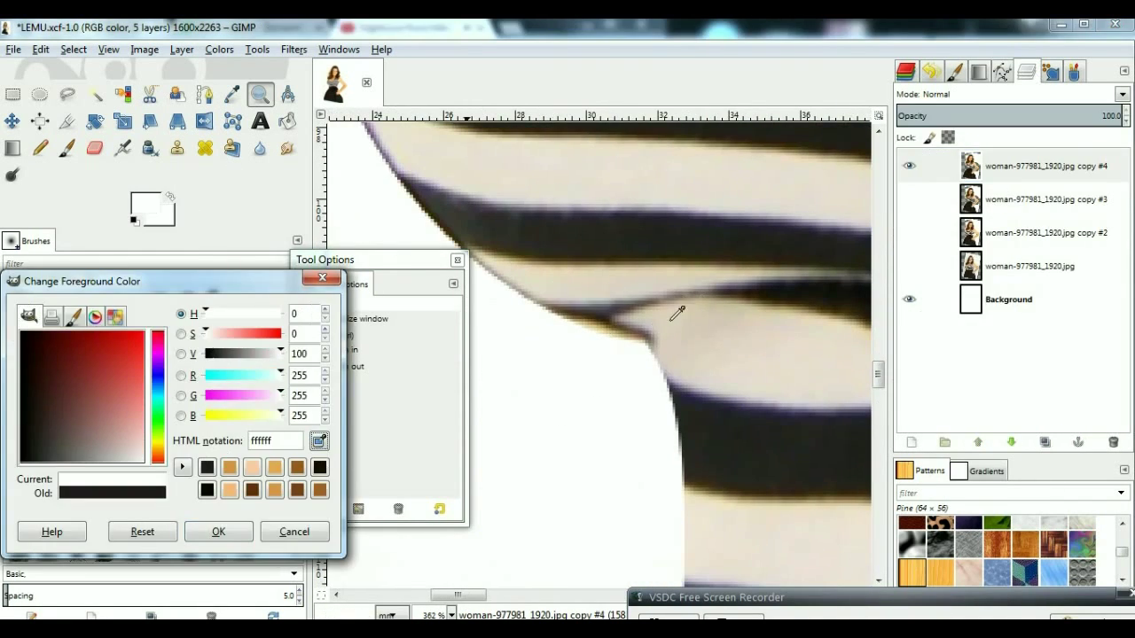
pyautogui.press('z')
pyautogui.scroll(-3, 664, 392)
pyautogui.scroll(-4, 838, 373)
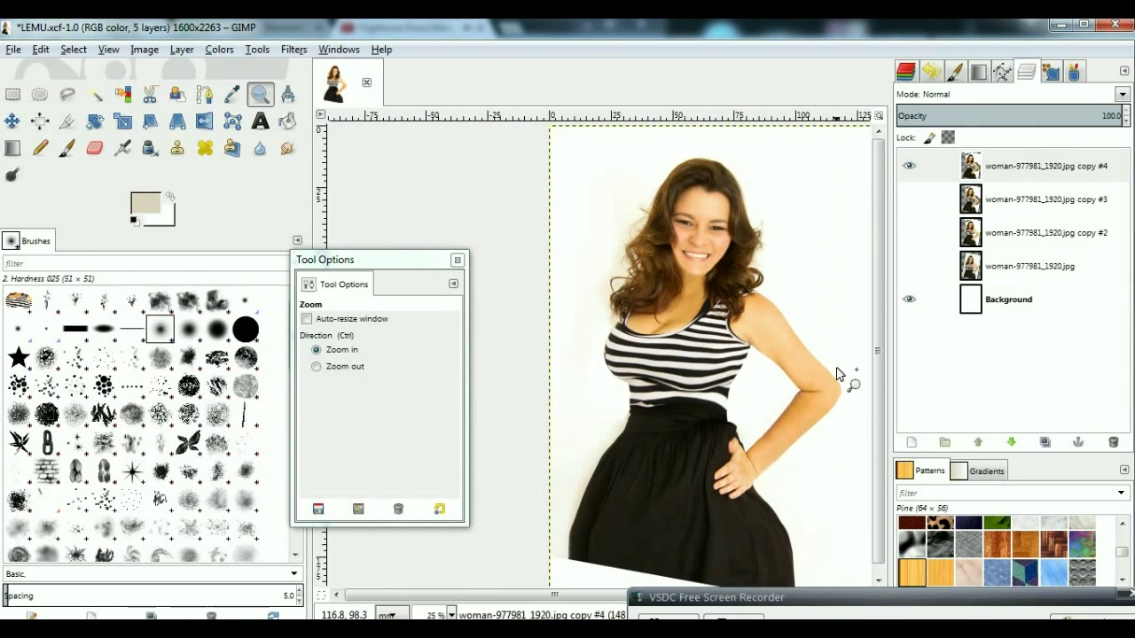
pyautogui.moveTo(828, 415); pyautogui.dragTo(700, 269)
pyautogui.rightClick(894, 160)
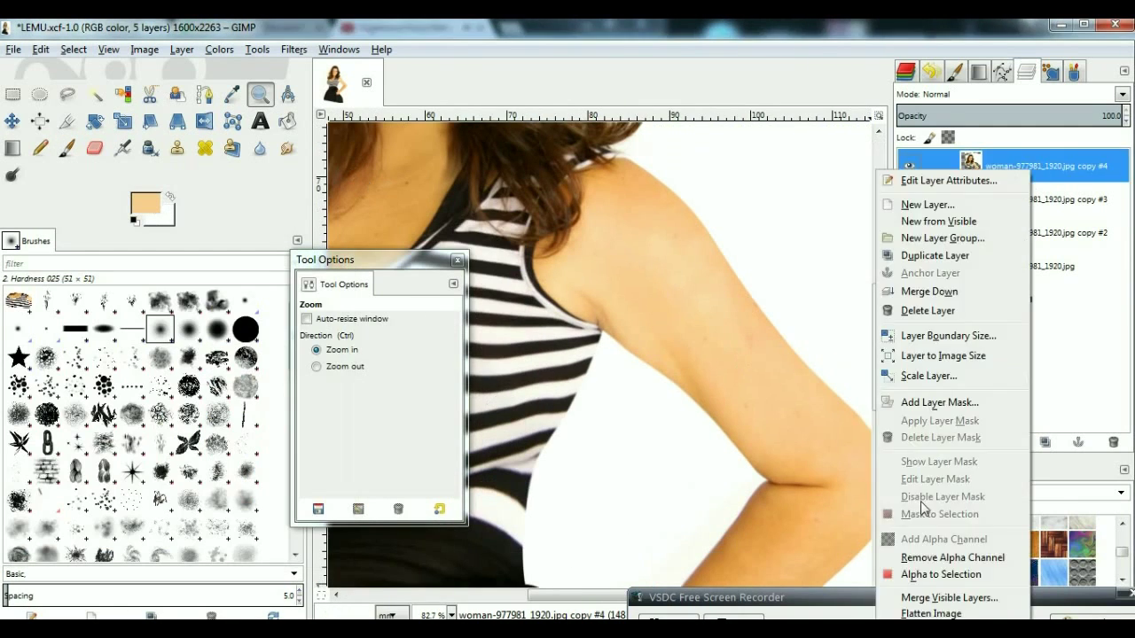
pyautogui.press('Escape')
pyautogui.press('p')
pyautogui.press('z')
pyautogui.scroll(-5, 787, 391)
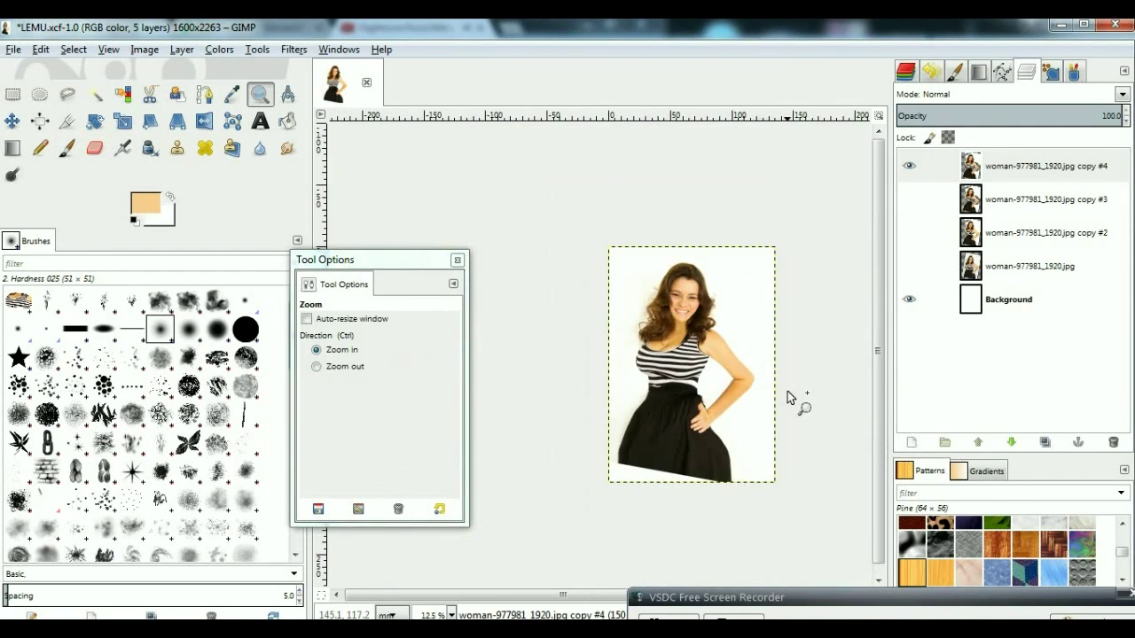
pyautogui.click(598, 204)
# - Warp the copy with the distortion filter, then merge the top copy layer down
pyautogui.click(293, 49)
pyautogui.click(430, 228)
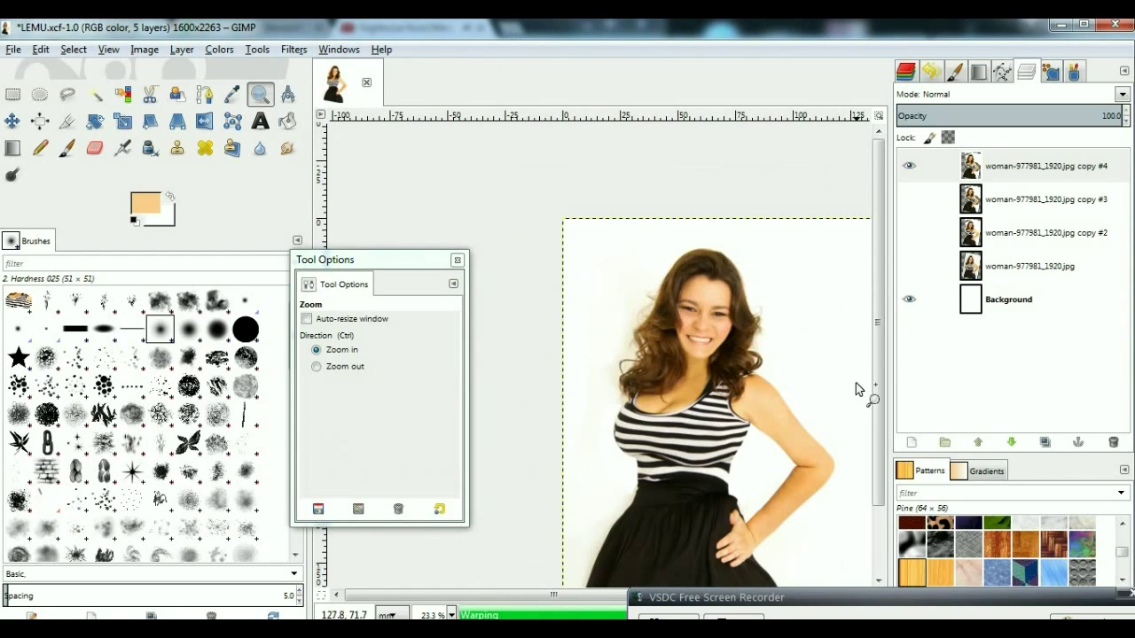
pyautogui.scroll(-3, 858, 306)
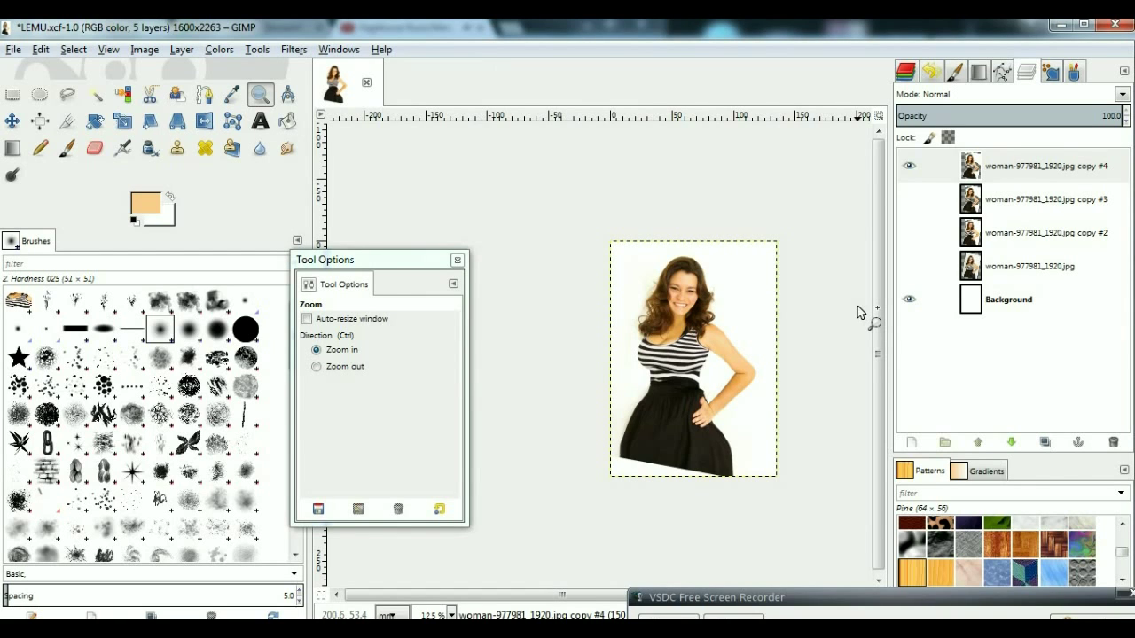
pyautogui.rightClick(1051, 199)
pyautogui.click(975, 337)
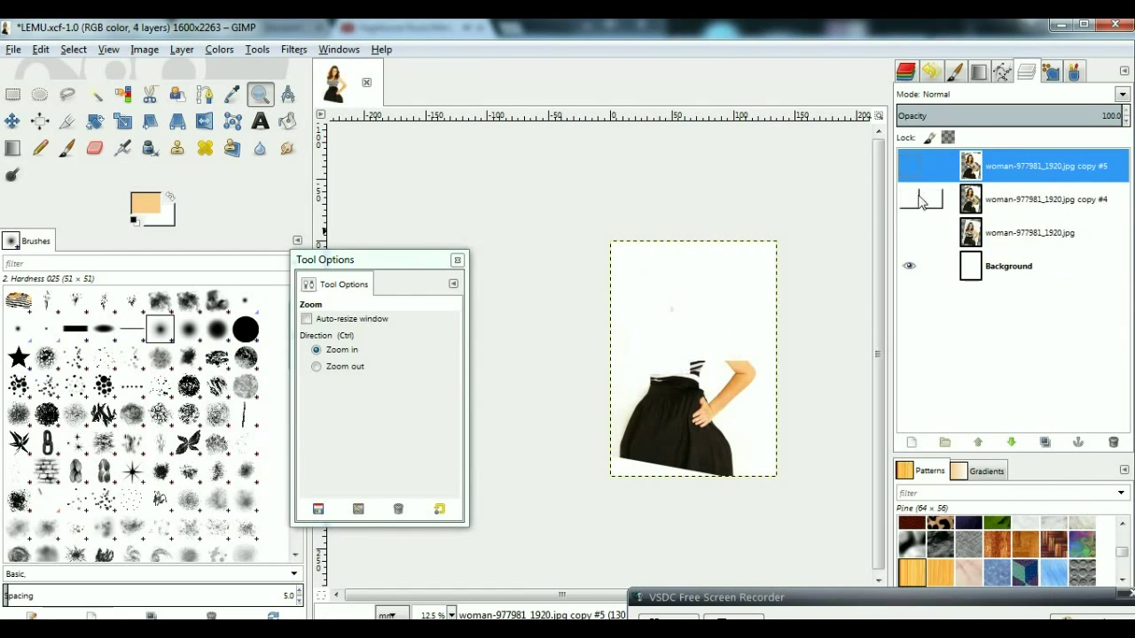
# - Copy a rectangle of the waist's right side onto a new layer and shift it into place
pyautogui.press('r')
pyautogui.moveTo(716, 329); pyautogui.dragTo(836, 417)
pyautogui.hotkey('ctrl', 'c')
pyautogui.hotkey('ctrl', 'v')
pyautogui.click(772, 317)
pyautogui.hotkey('shift', 'ctrl', 'n')
pyautogui.moveTo(666, 333)
pyautogui.mouseDown()
pyautogui.moveTo(655, 313)
pyautogui.moveTo(635, 346)
pyautogui.mouseUp()
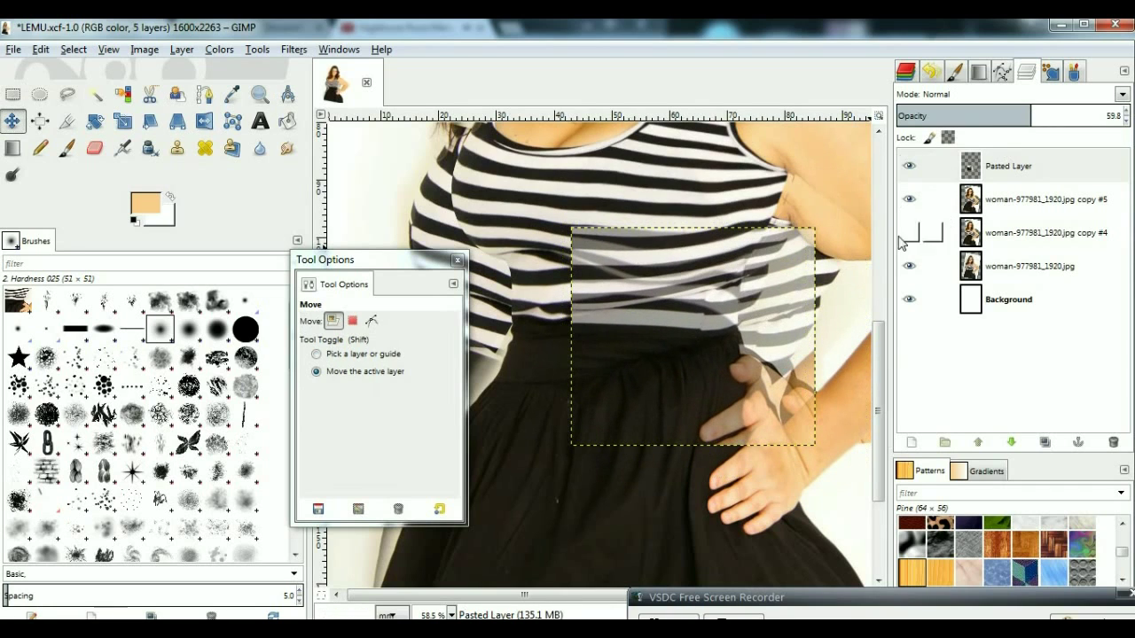
# - Nudge the waist patch down about 36 px, then line up the stripes at full opacity
pyautogui.click(95, 148)
pyautogui.press('m')
pyautogui.moveTo(701, 325); pyautogui.dragTo(705, 356)
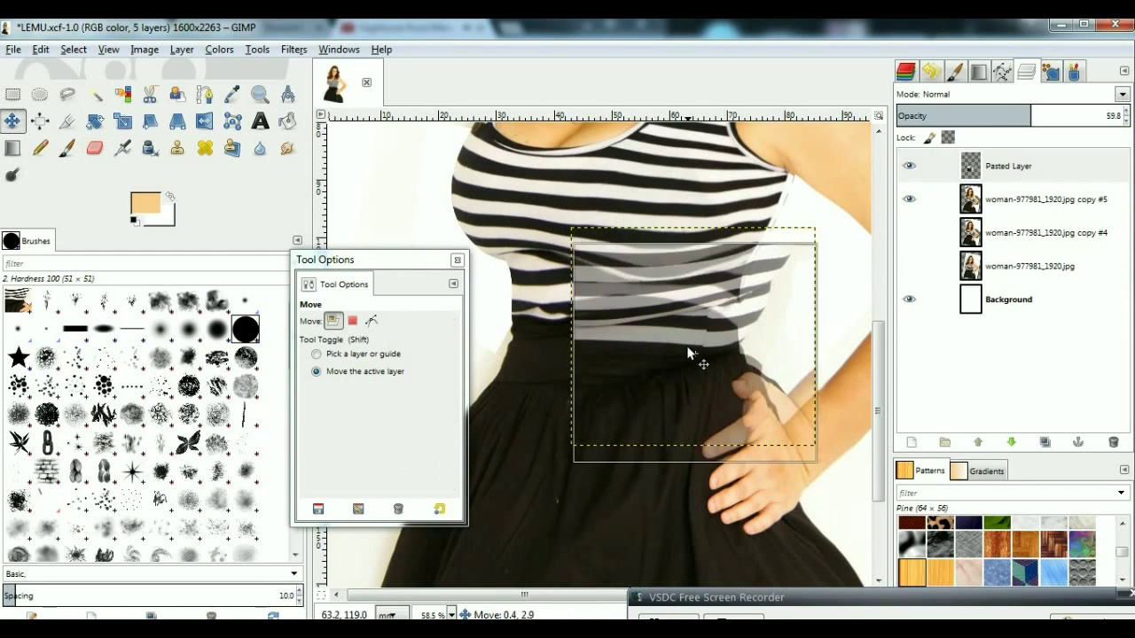
pyautogui.hotkey('shift', 'e')
pyautogui.moveTo(1049, 122); pyautogui.dragTo(1042, 122)
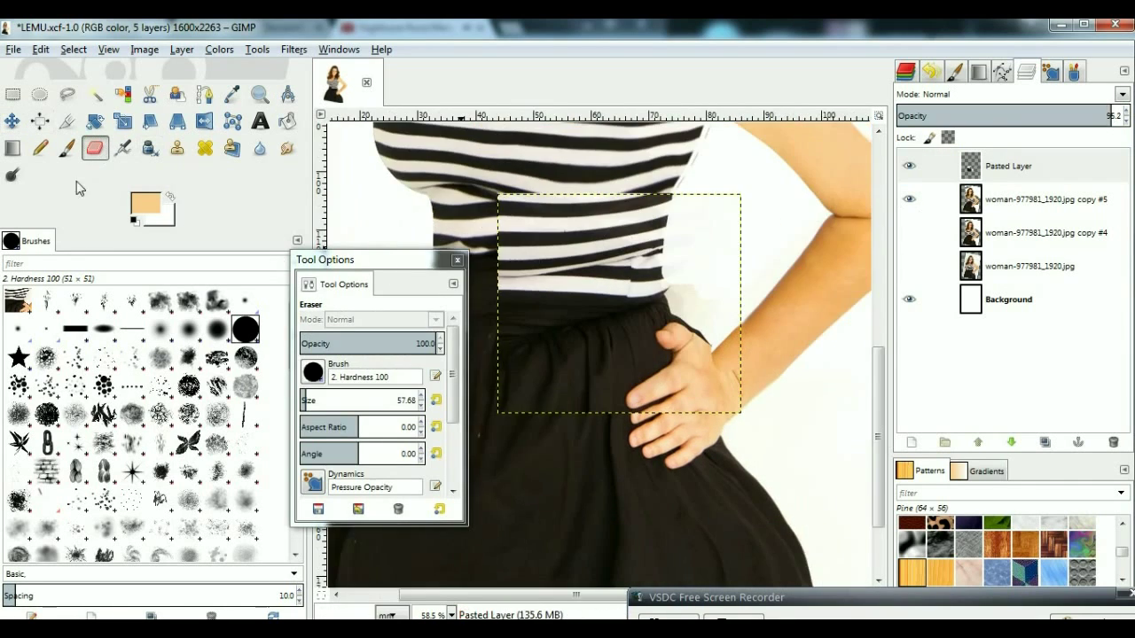
pyautogui.press('m')
pyautogui.moveTo(709, 404); pyautogui.dragTo(701, 398)
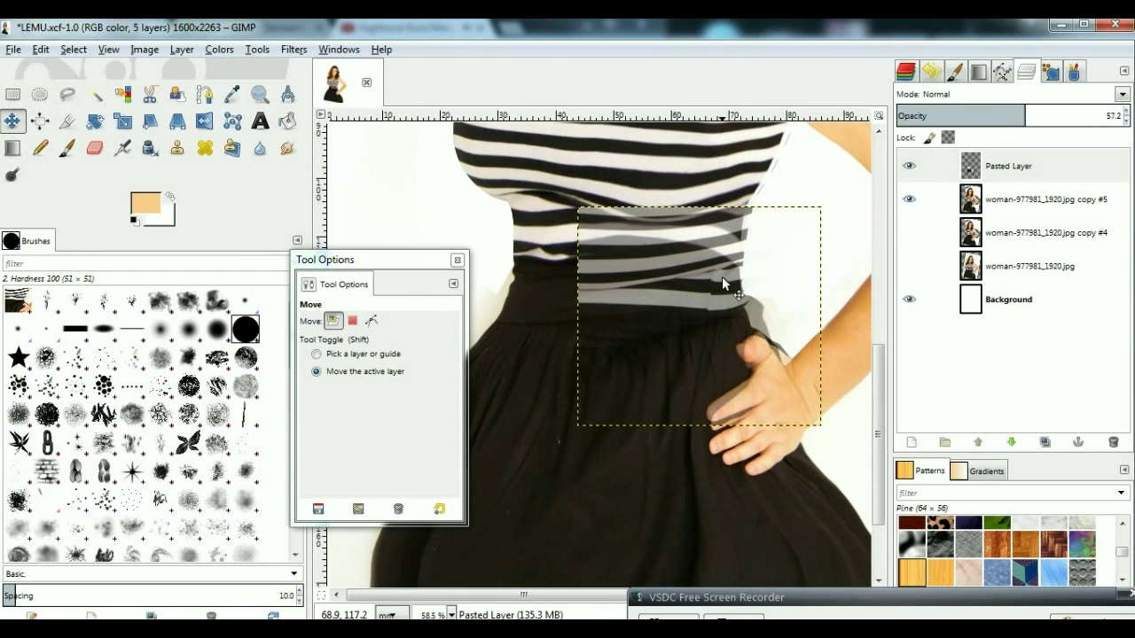
pyautogui.moveTo(1028, 115); pyautogui.dragTo(1130, 115)
# - Erase the patch's excess around the waistband and choose the Hardness 075 brush tip
pyautogui.hotkey('shift', 'e')
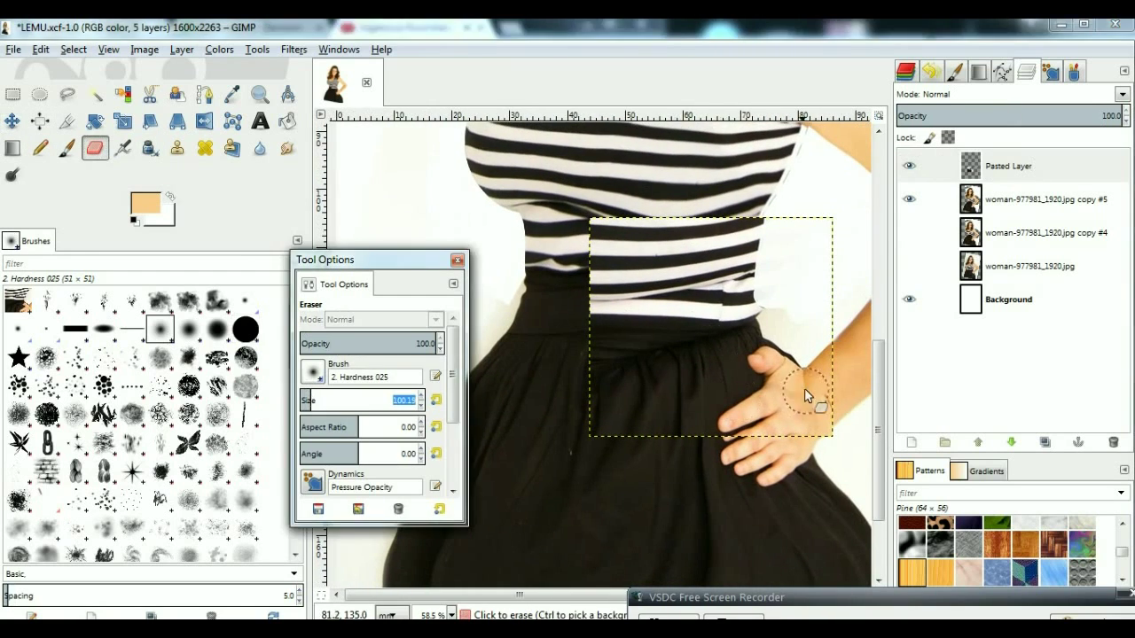
pyautogui.moveTo(643, 355)
pyautogui.mouseDown()
pyautogui.moveTo(590, 325)
pyautogui.moveTo(644, 304)
pyautogui.mouseUp()
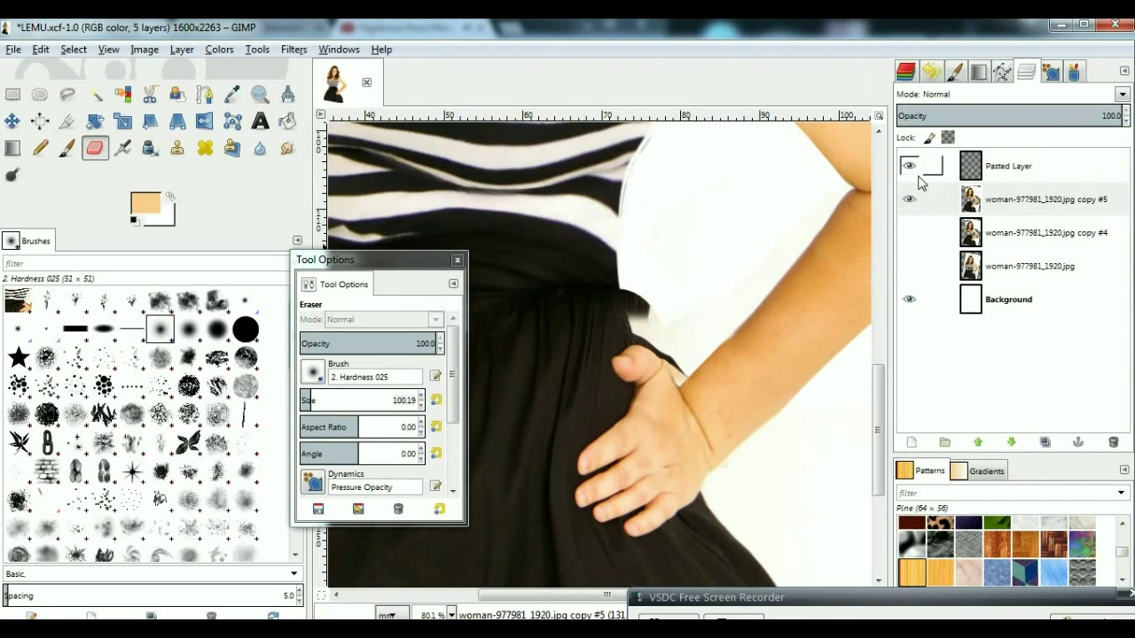
pyautogui.click(217, 329)
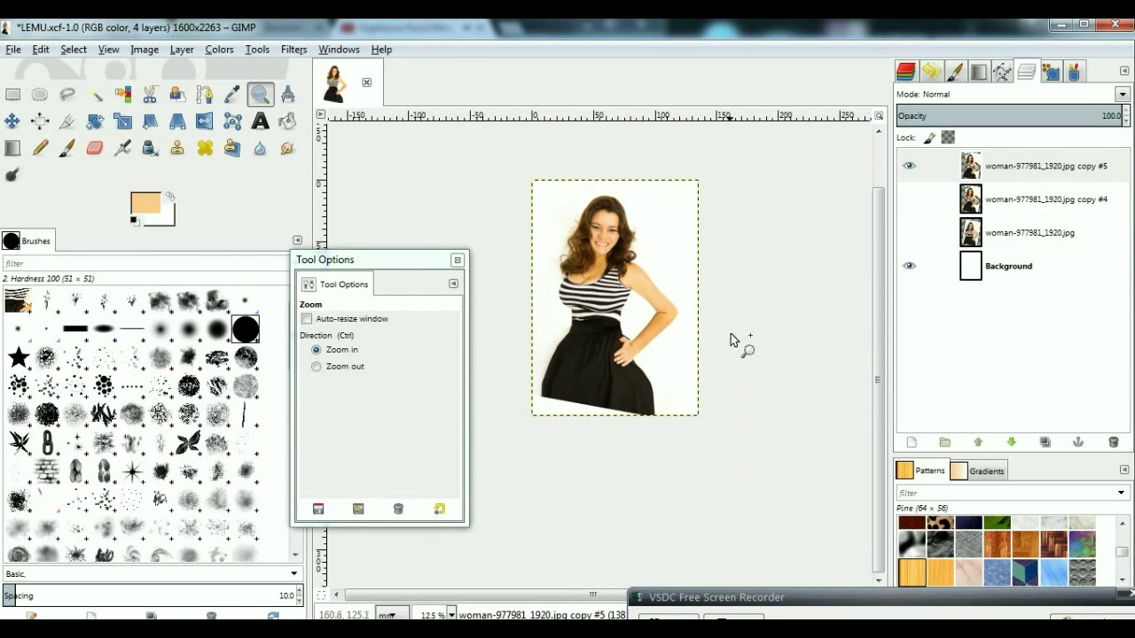
# - Zoom in on the hand on the hip and retouch the edge beside it
pyautogui.click(710, 266)
pyautogui.moveTo(611, 228); pyautogui.dragTo(735, 355)
pyautogui.hotkey('shift', 'e')
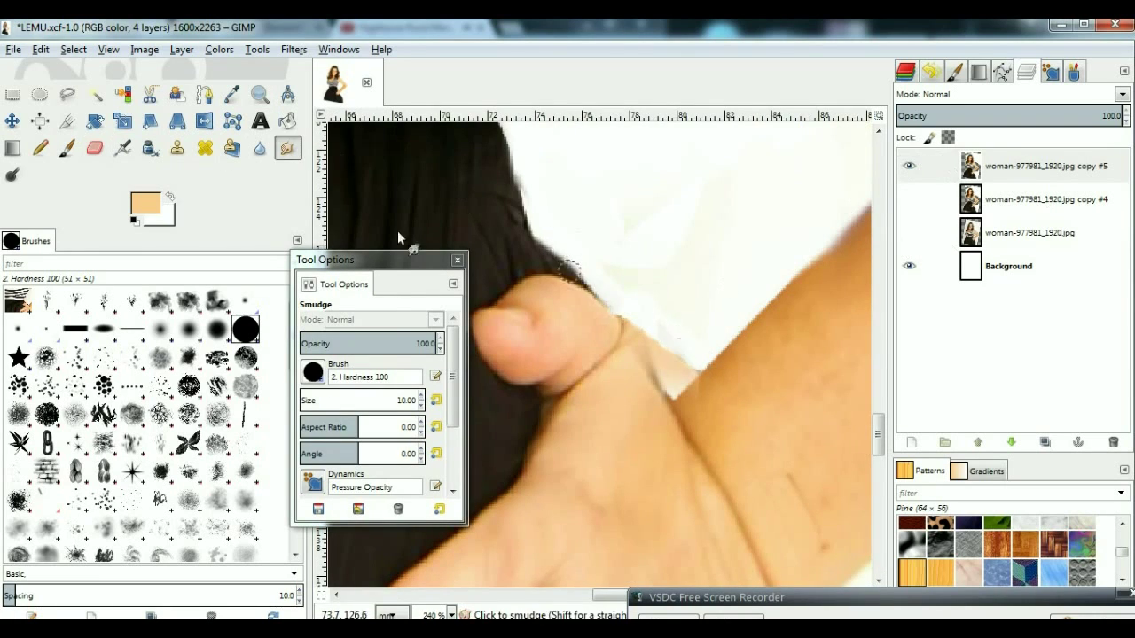
pyautogui.press('z')
pyautogui.press('-')
pyautogui.press('-')
pyautogui.press('-')
pyautogui.press('-')
pyautogui.press('-')
pyautogui.press('-')
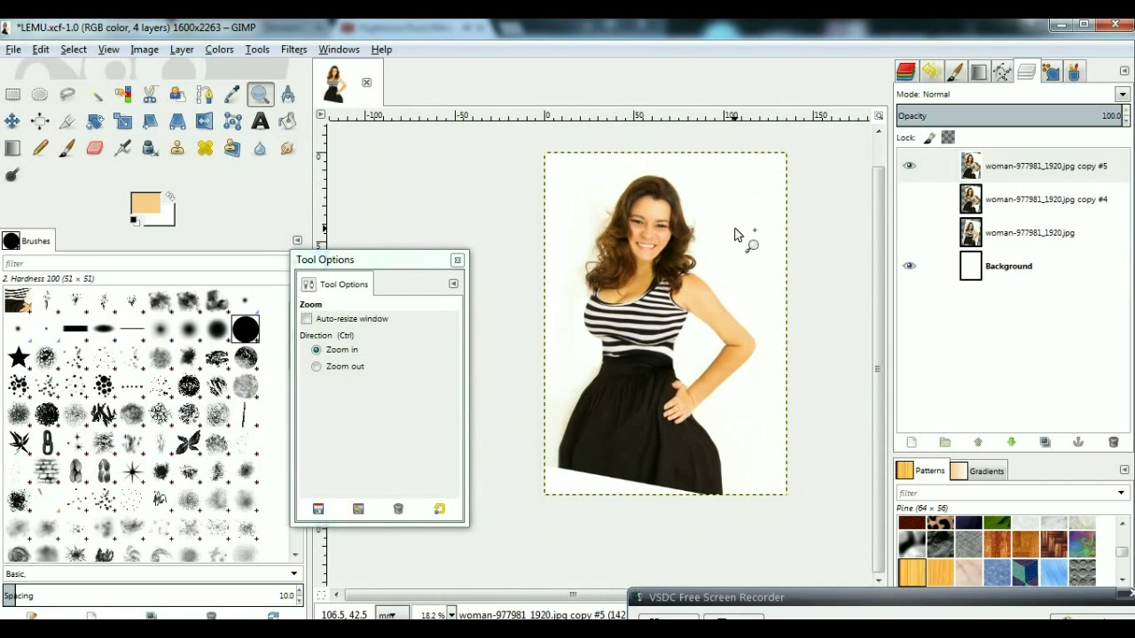
# - Show the copy #5 layer and place the first path anchor on the skirt near the hand
pyautogui.click(909, 166)
pyautogui.moveTo(722, 578); pyautogui.dragTo(691, 325)
pyautogui.press('b')
pyautogui.click(585, 285)
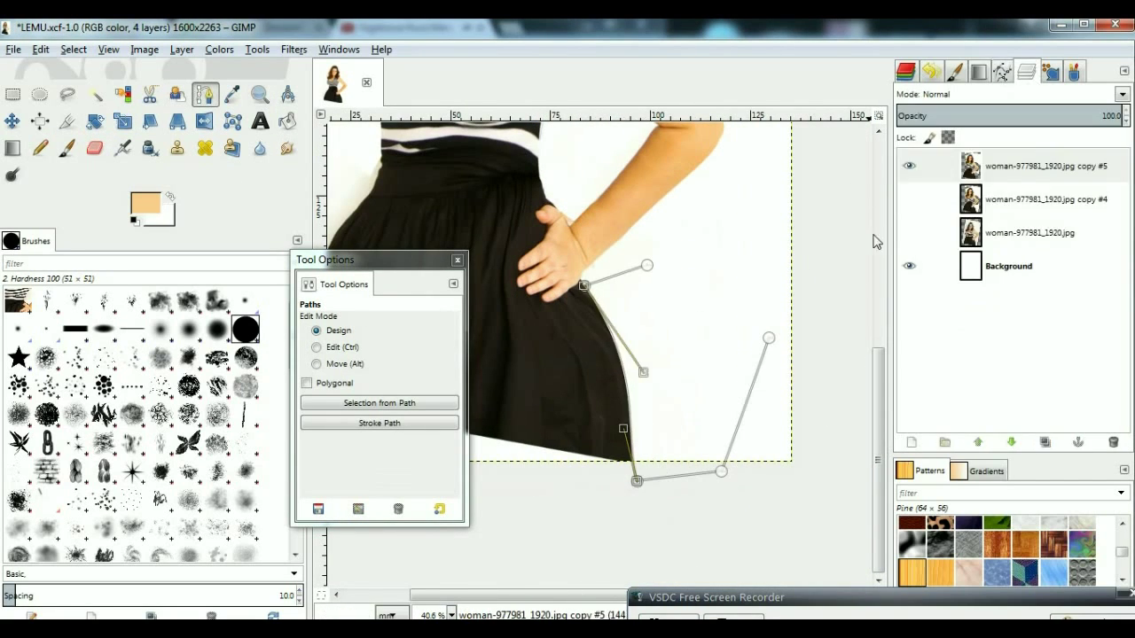
# - Duplicate the portrait layer and warp the new copy by re-running IWarp
pyautogui.press('z')
pyautogui.press('-')
pyautogui.press('-')
pyautogui.hotkey('shift', 'ctrl', 'j')
pyautogui.hotkey('alt', 'r')
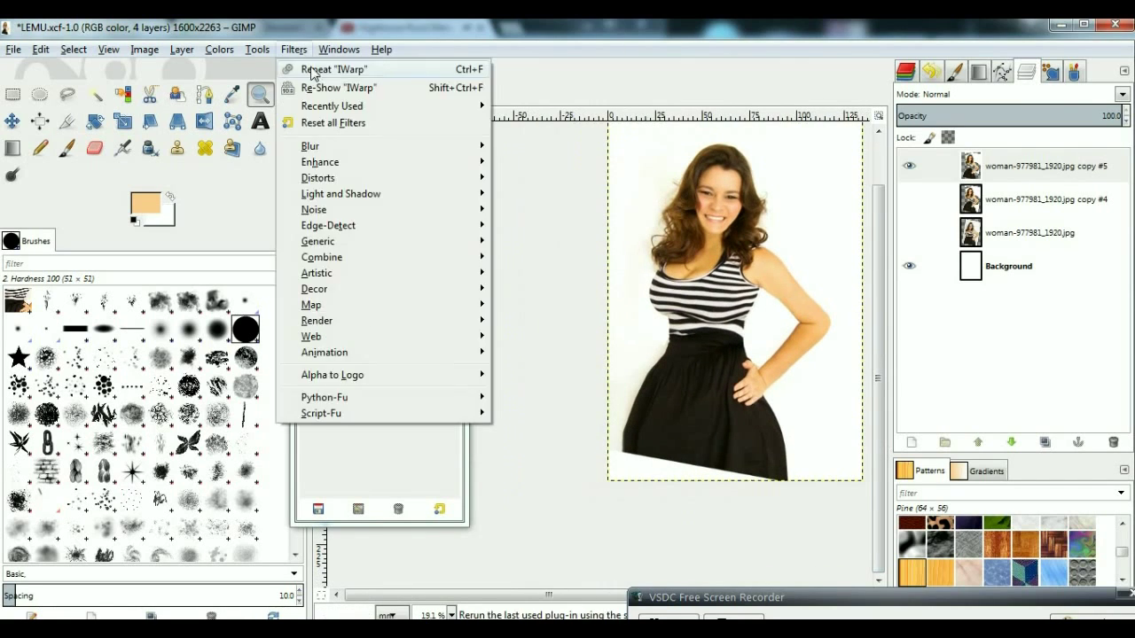
pyautogui.press('Escape')
pyautogui.hotkey('shift', 'ctrl', 'd')
pyautogui.hotkey('shift', 'ctrl', 'f')
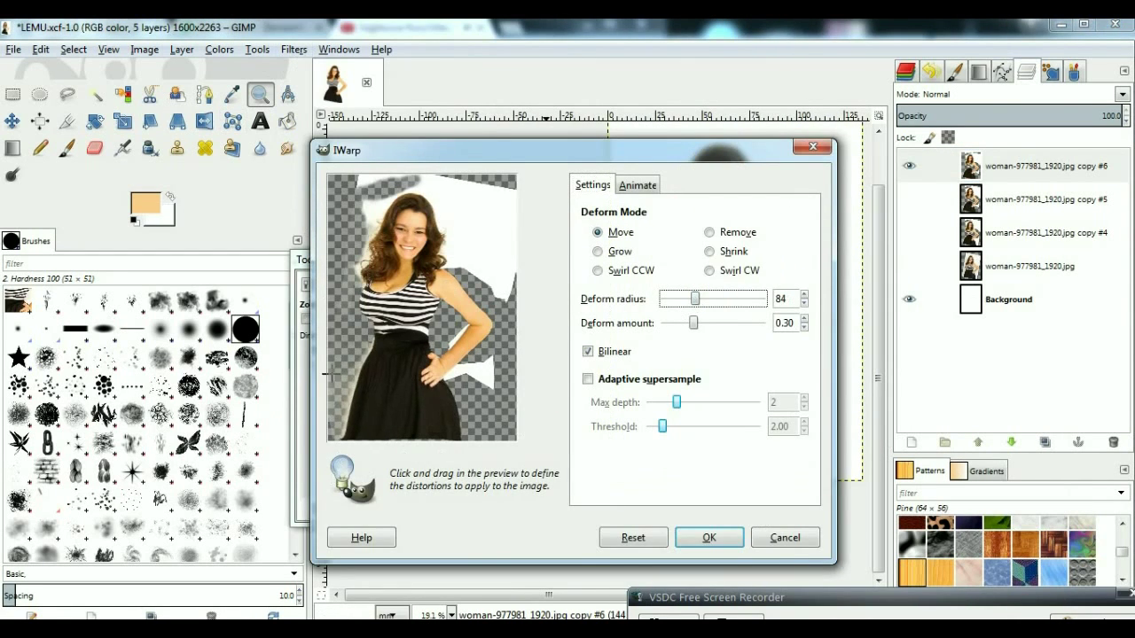
pyautogui.click(705, 535)
# - Freehand-select part of the dress's left side and paste it as a new layer
pyautogui.press('-')
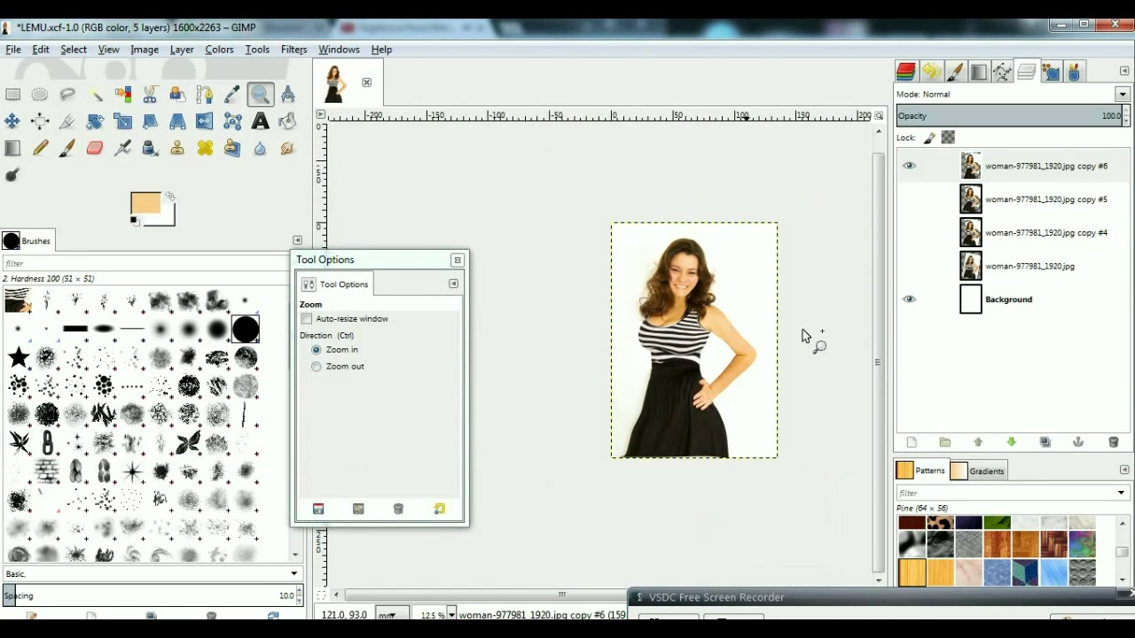
pyautogui.moveTo(685, 337); pyautogui.dragTo(545, 492)
pyautogui.hotkey('shift', 'e')
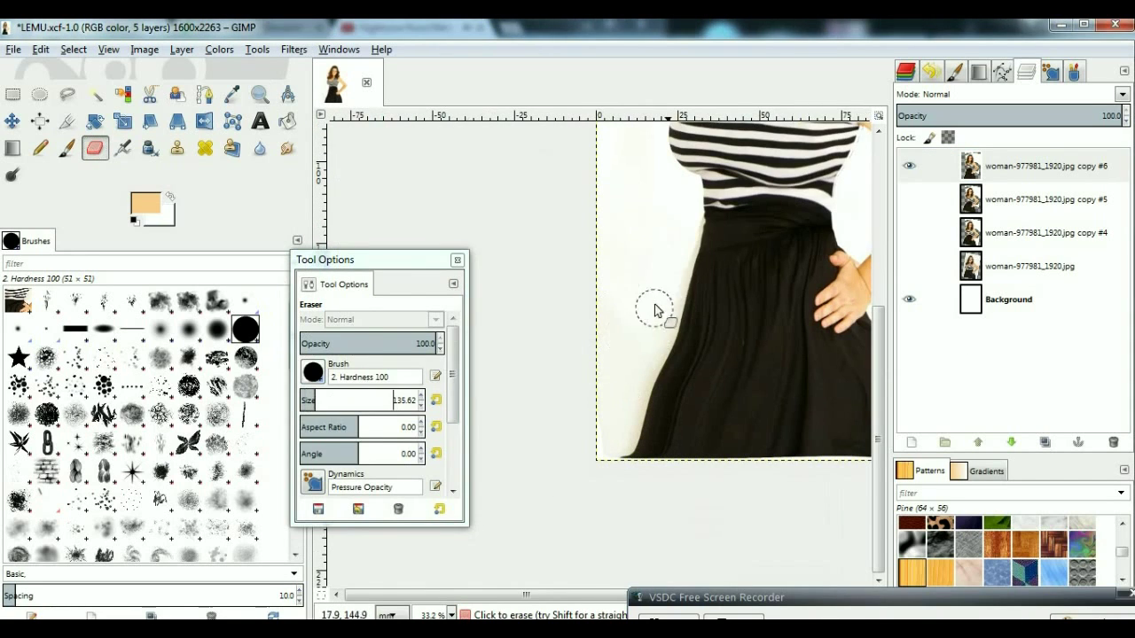
pyautogui.press('z')
pyautogui.press('-')
pyautogui.press('-')
pyautogui.press('-')
pyautogui.press('-')
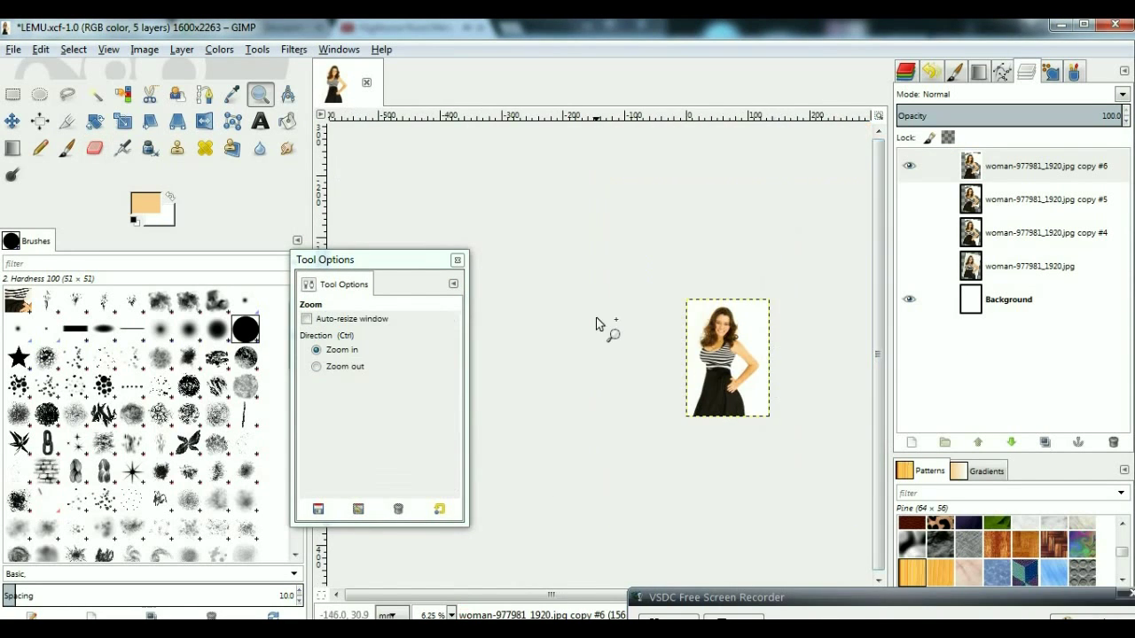
pyautogui.moveTo(597, 324); pyautogui.dragTo(814, 388)
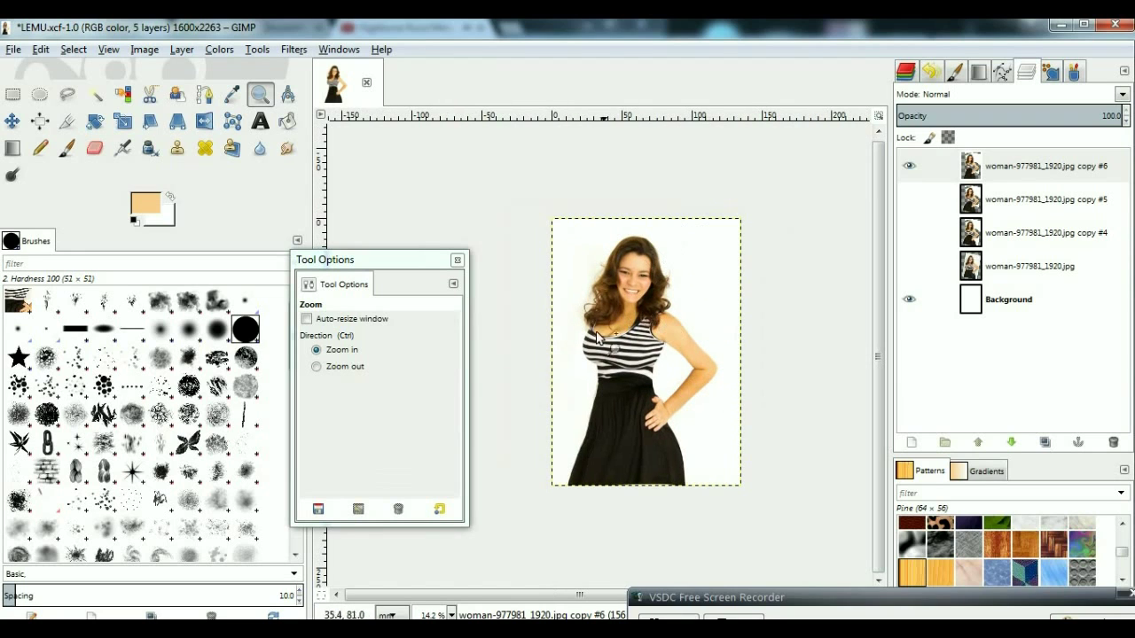
pyautogui.press('f')
pyautogui.moveTo(672, 405); pyautogui.dragTo(673, 434)
pyautogui.hotkey('ctrl', 'c')
pyautogui.hotkey('ctrl', 'v')
# - Scale and rotate the pasted dress patch over the left waist
pyautogui.hotkey('shift', 's')
pyautogui.click(667, 432)
pyautogui.press('Return')
pyautogui.press('z')
pyautogui.moveTo(568, 355); pyautogui.dragTo(701, 479)
pyautogui.hotkey('shift', 'r')
pyautogui.moveTo(557, 396); pyautogui.dragTo(620, 330)
pyautogui.press('Escape')
pyautogui.press('m')
pyautogui.press('z')
pyautogui.keyDown('ctrl'); pyautogui.click(651, 335); pyautogui.keyUp('ctrl')
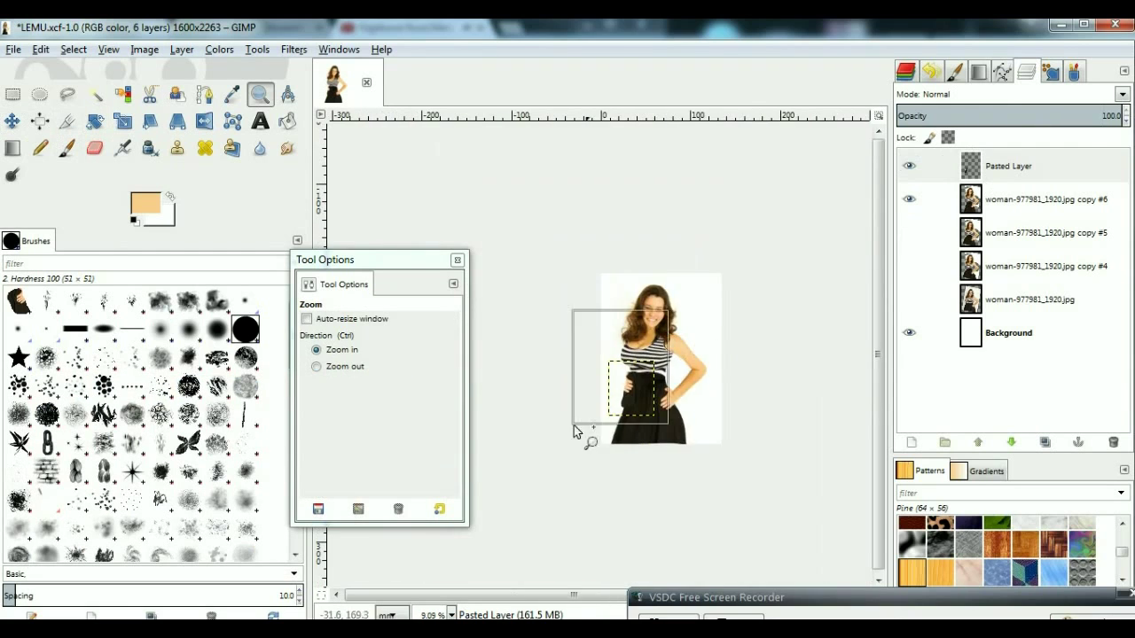
# - Zoom in on the dress's left edge, then cancel an attempted scaling of the patch
pyautogui.moveTo(655, 354); pyautogui.dragTo(609, 417)
pyautogui.hotkey('shift', 'e')
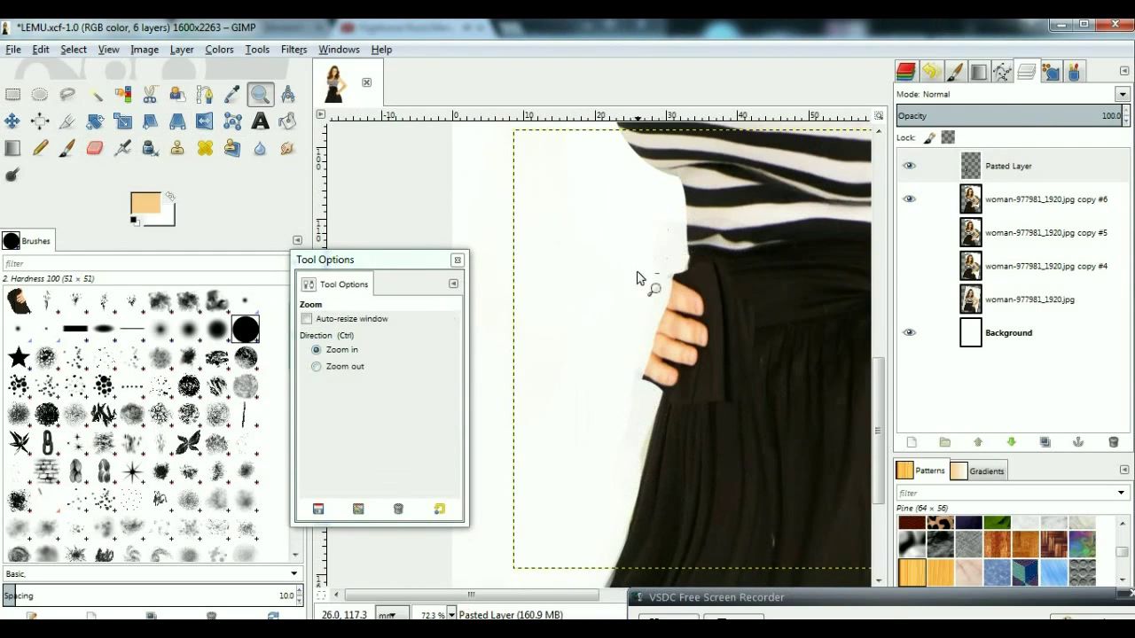
pyautogui.press('z')
pyautogui.keyDown('ctrl'); pyautogui.click(652, 259); pyautogui.keyUp('ctrl')
pyautogui.hotkey('shift', 's')
pyautogui.click(612, 355)
pyautogui.press('z')
pyautogui.keyDown('ctrl'); pyautogui.click(603, 380); pyautogui.keyUp('ctrl')
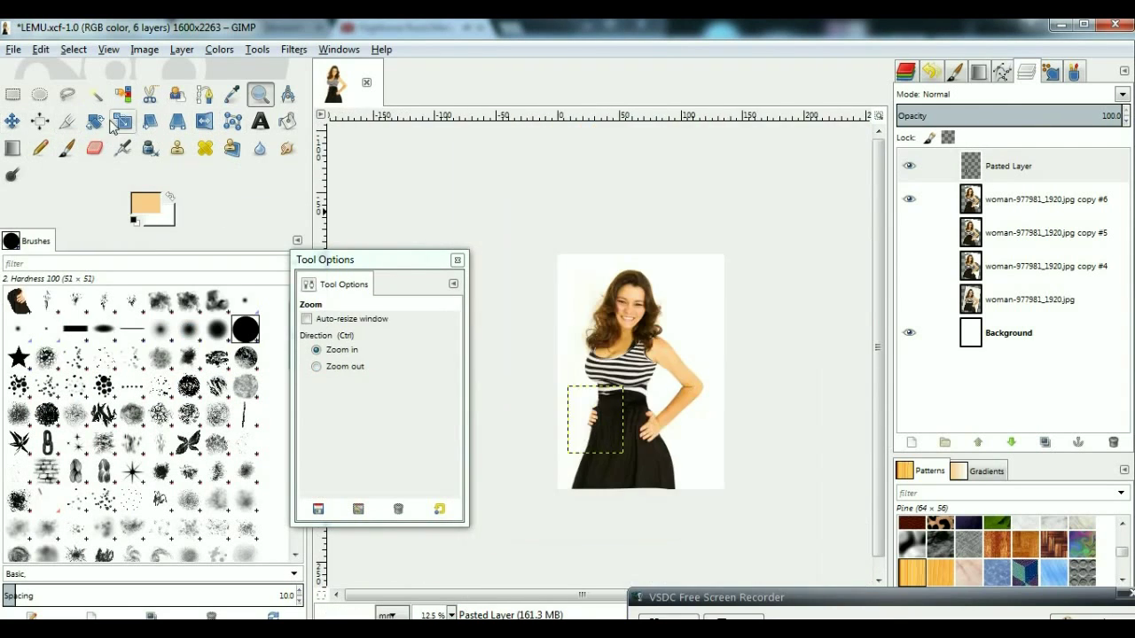
# - Zoom in close on the hand at the dress edge and nudge the hand layer slightly
pyautogui.moveTo(557, 386); pyautogui.dragTo(617, 438)
pyautogui.press('m')
pyautogui.press('f')
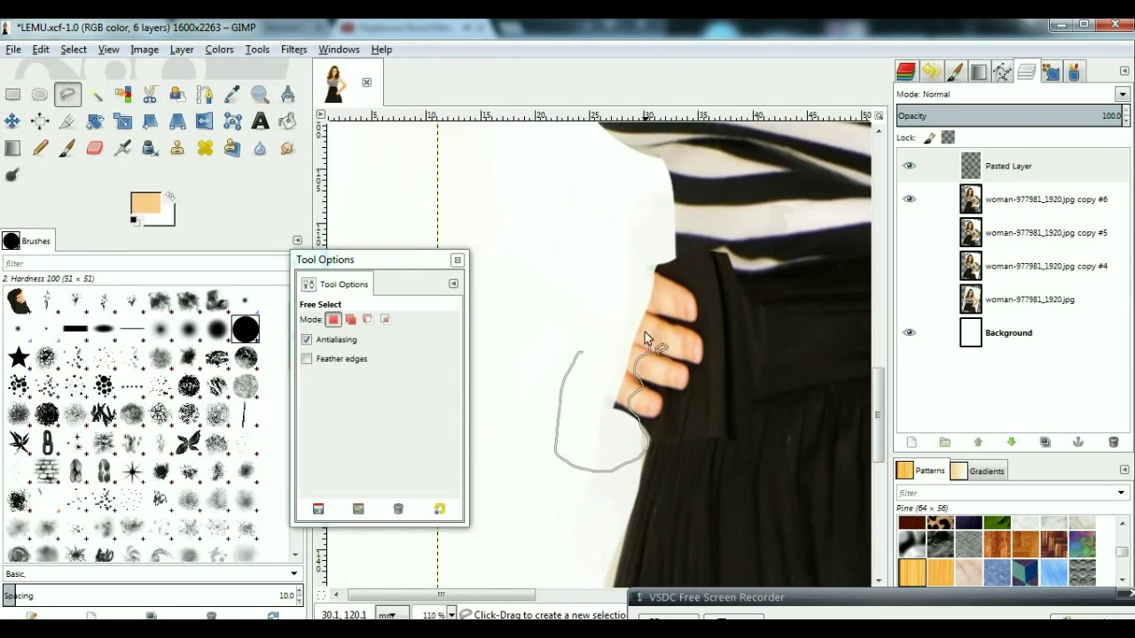
pyautogui.press('z')
pyautogui.keyDown('ctrl'); pyautogui.click(696, 406); pyautogui.keyUp('ctrl')
pyautogui.moveTo(768, 385); pyautogui.dragTo(490, 231)
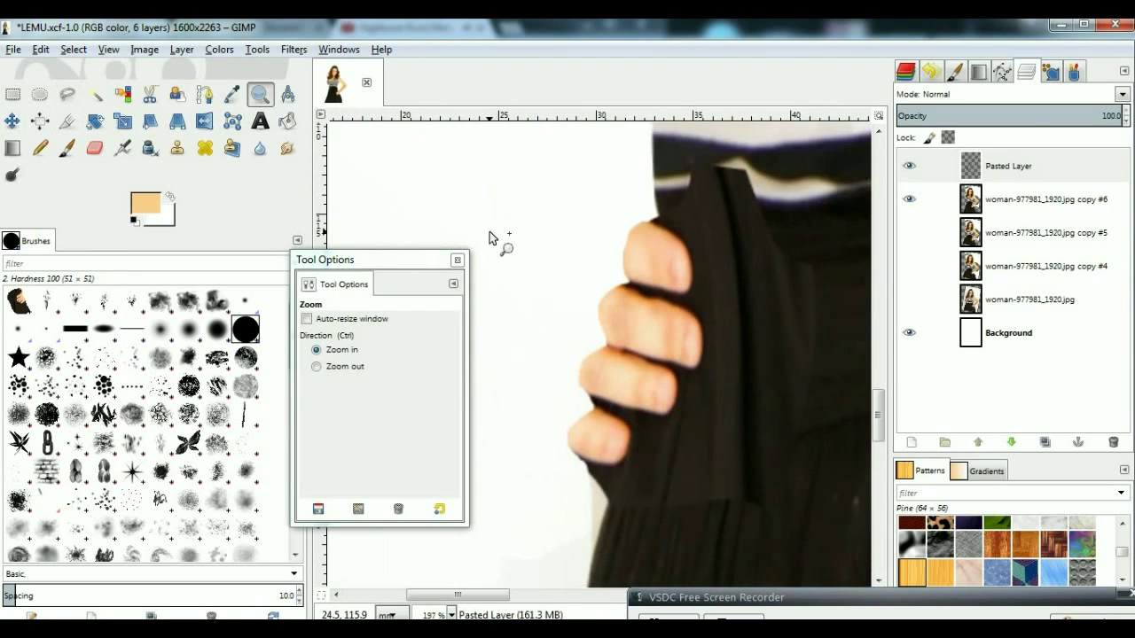
pyautogui.press('m')
pyautogui.moveTo(639, 292); pyautogui.dragTo(646, 303)
pyautogui.press('f')
# - Outline the area around the fingers, paste it as a new layer, and set the brush size to 10
pyautogui.moveTo(843, 466); pyautogui.dragTo(573, 324)
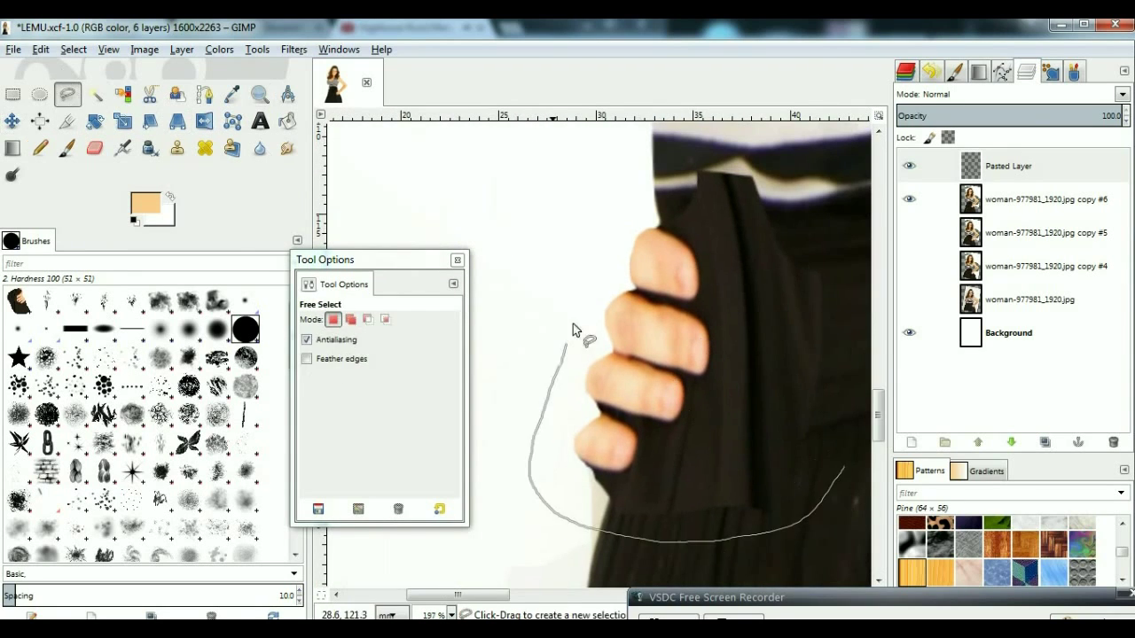
pyautogui.doubleClick(844, 468)
pyautogui.hotkey('ctrl', 'c')
pyautogui.hotkey('ctrl', 'v')
pyautogui.hotkey('shift', 'ctrl', 'n')
pyautogui.press('m')
pyautogui.hotkey('shift', 'e')
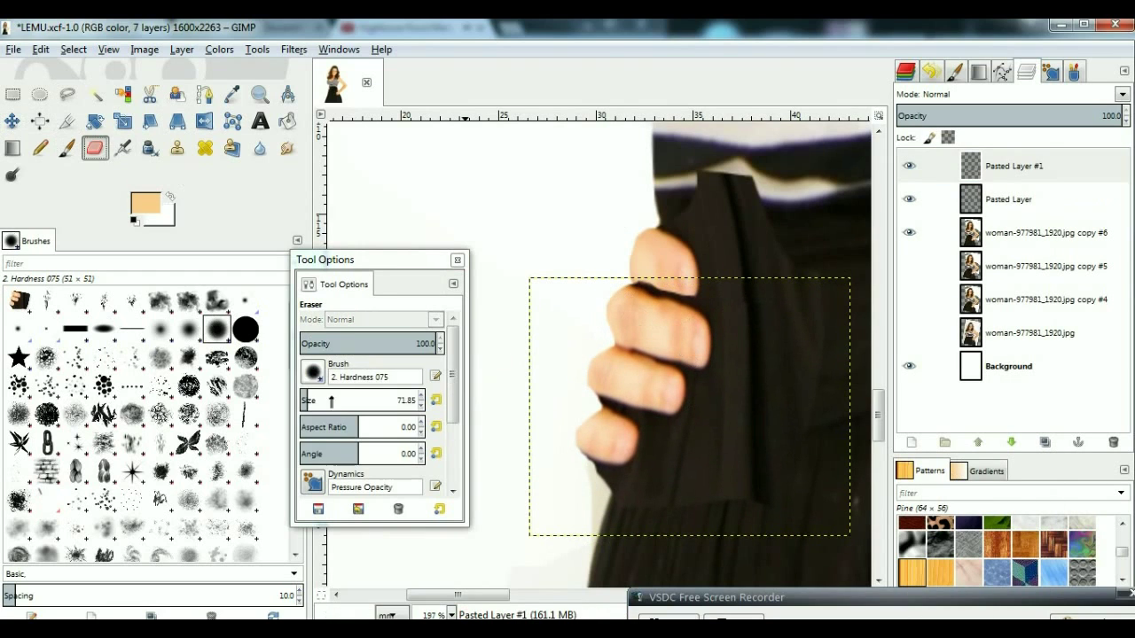
pyautogui.click(302, 396)
# - Copy the outlined hand area again into a new layer, Pasted Layer #2
pyautogui.press('z')
pyautogui.keyDown('ctrl'); pyautogui.click(783, 239); pyautogui.keyUp('ctrl')
pyautogui.press('f')
pyautogui.hotkey('ctrl', 'c')
pyautogui.hotkey('ctrl', 'v')
pyautogui.hotkey('shift', 'ctrl', 'n')
pyautogui.press('m')
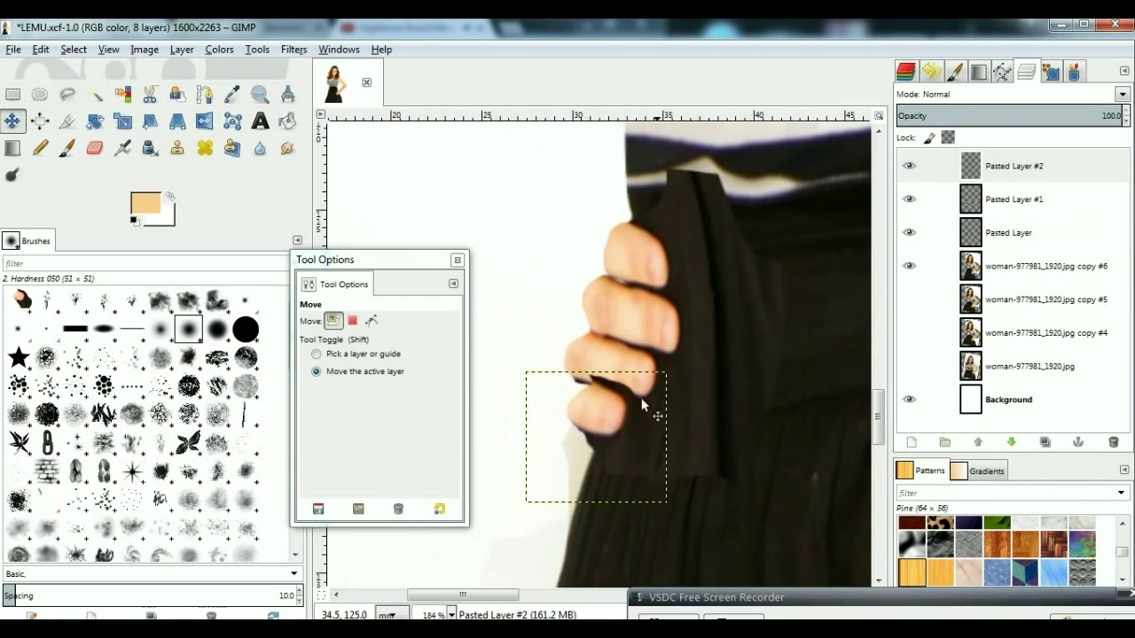
# - Delete the leftover pasted layer and box in the hand resting on the skirt
pyautogui.press('f')
pyautogui.moveTo(543, 377)
pyautogui.mouseDown()
pyautogui.moveTo(582, 379)
pyautogui.moveTo(590, 363)
pyautogui.moveTo(528, 356)
pyautogui.mouseUp()
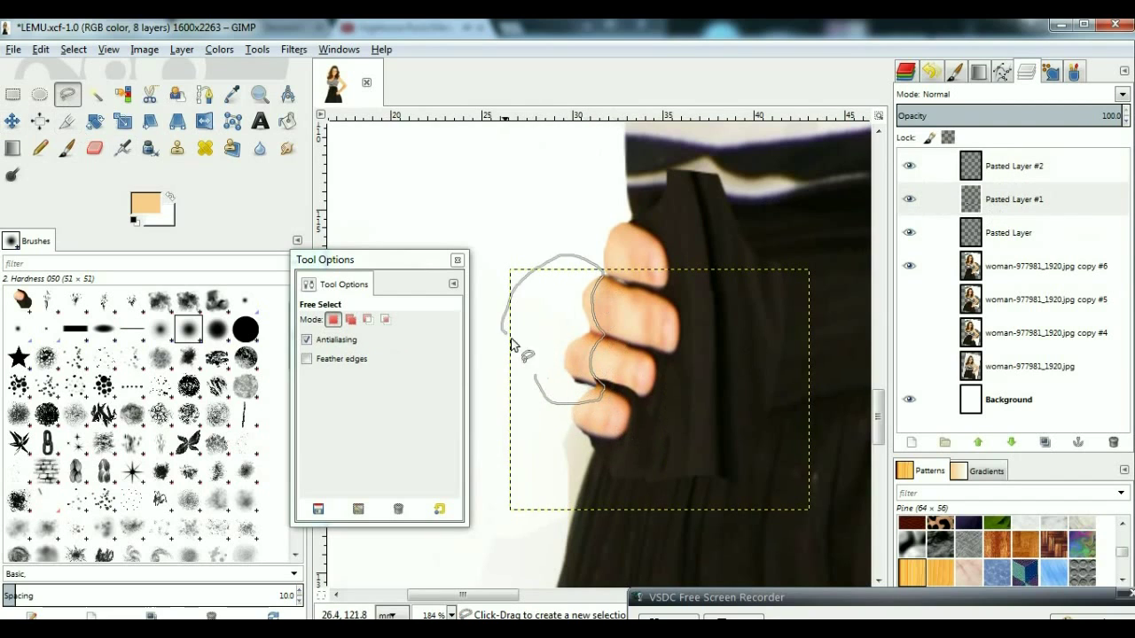
pyautogui.press('Escape')
pyautogui.hotkey('shift', 'e')
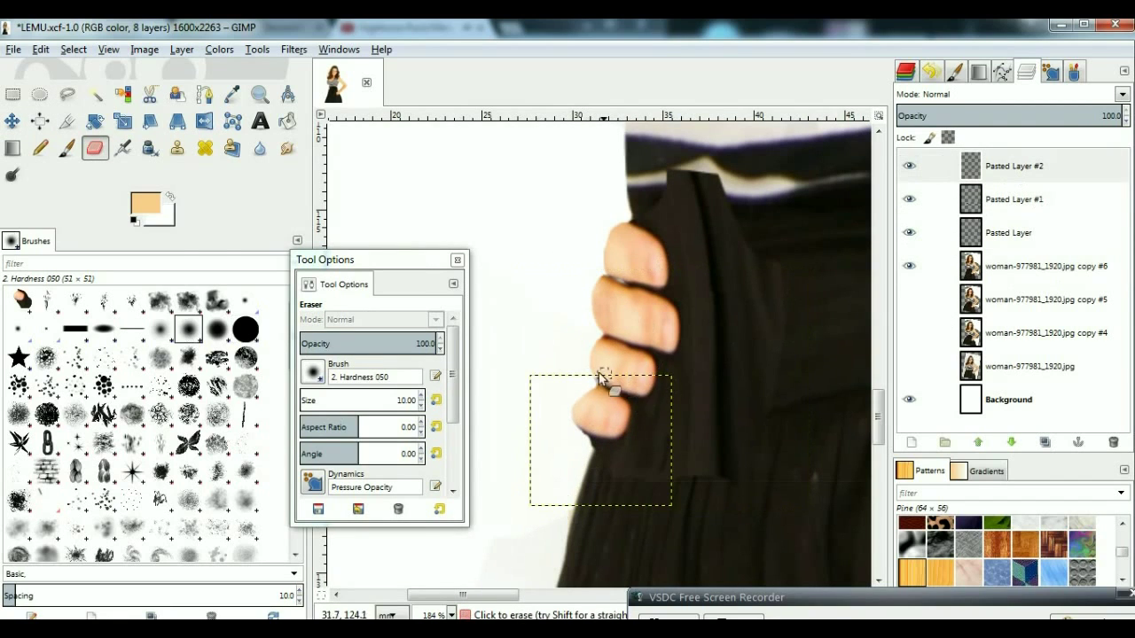
pyautogui.hotkey('ctrl', 'z')
pyautogui.click(909, 198)
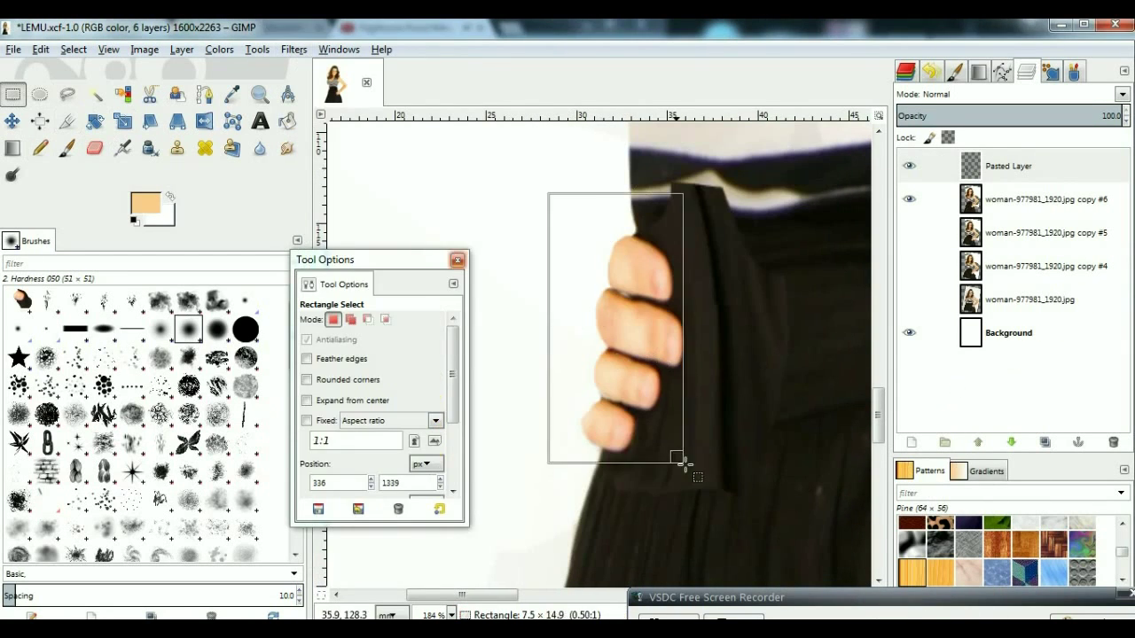
pyautogui.moveTo(684, 460); pyautogui.dragTo(685, 462)
pyautogui.hotkey('shift', 'ctrl', 'f')
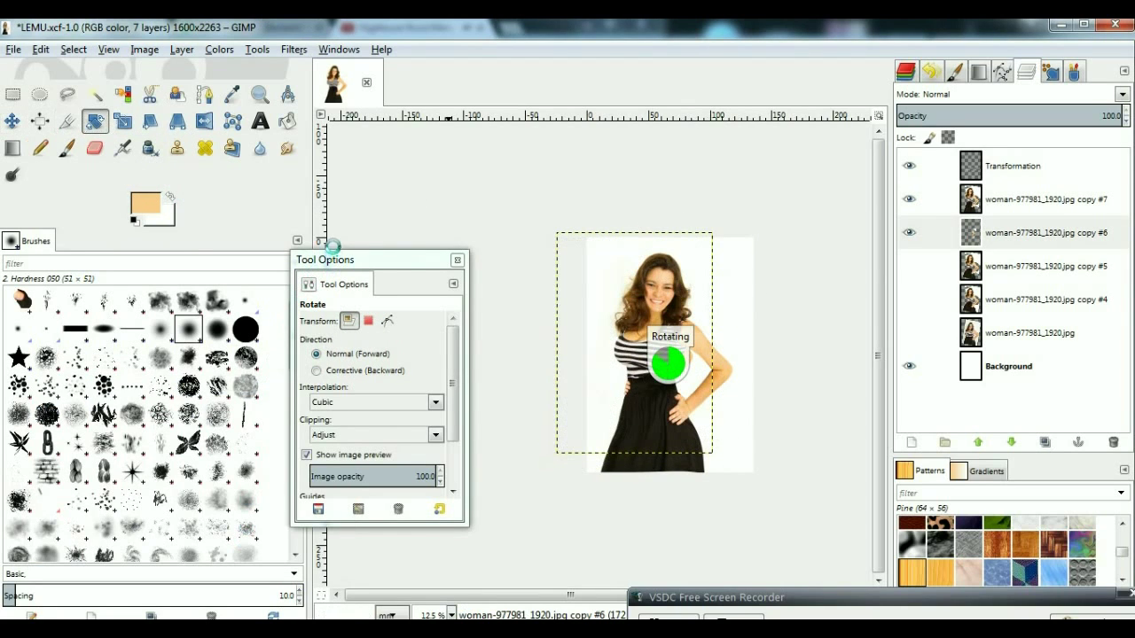
# - Merge the warped hand result down into the Transformation layer
pyautogui.click(1011, 166)
pyautogui.click(696, 330)
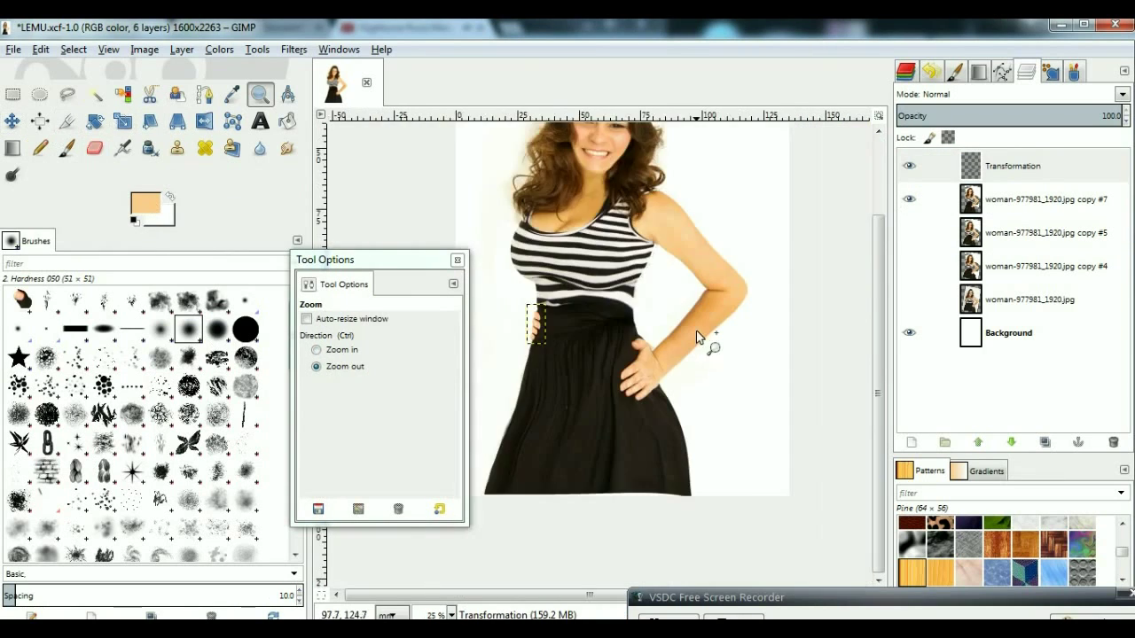
pyautogui.click(698, 337)
pyautogui.press('f')
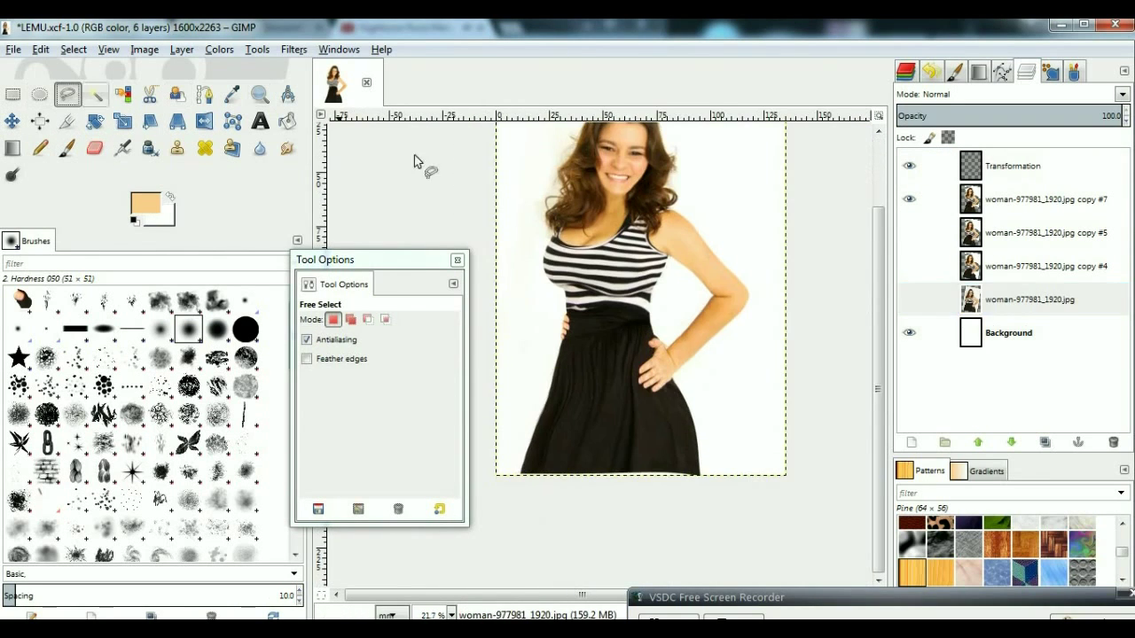
# - Create a new layer from visible and paste a narrowed, scaled copy of the skirt
pyautogui.click(1031, 197)
pyautogui.hotkey('ctrl', 'shift', 'd')
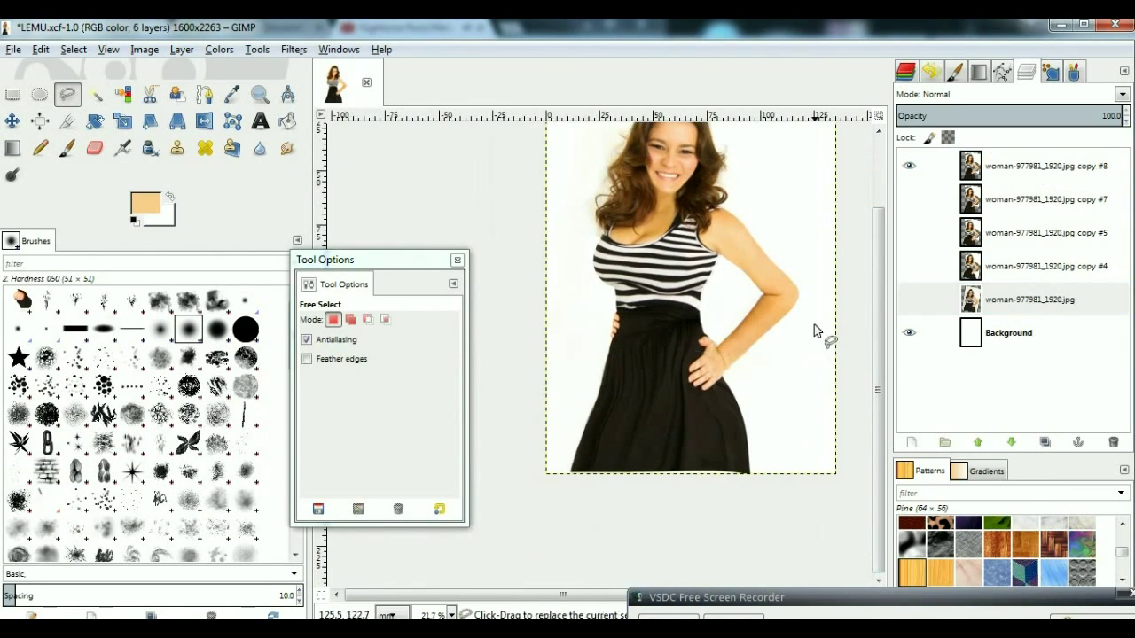
pyautogui.hotkey('ctrl', 'c')
pyautogui.hotkey('ctrl', 'v')
pyautogui.hotkey('shift', 's')
pyautogui.moveTo(790, 468); pyautogui.dragTo(780, 435)
pyautogui.press('Return')
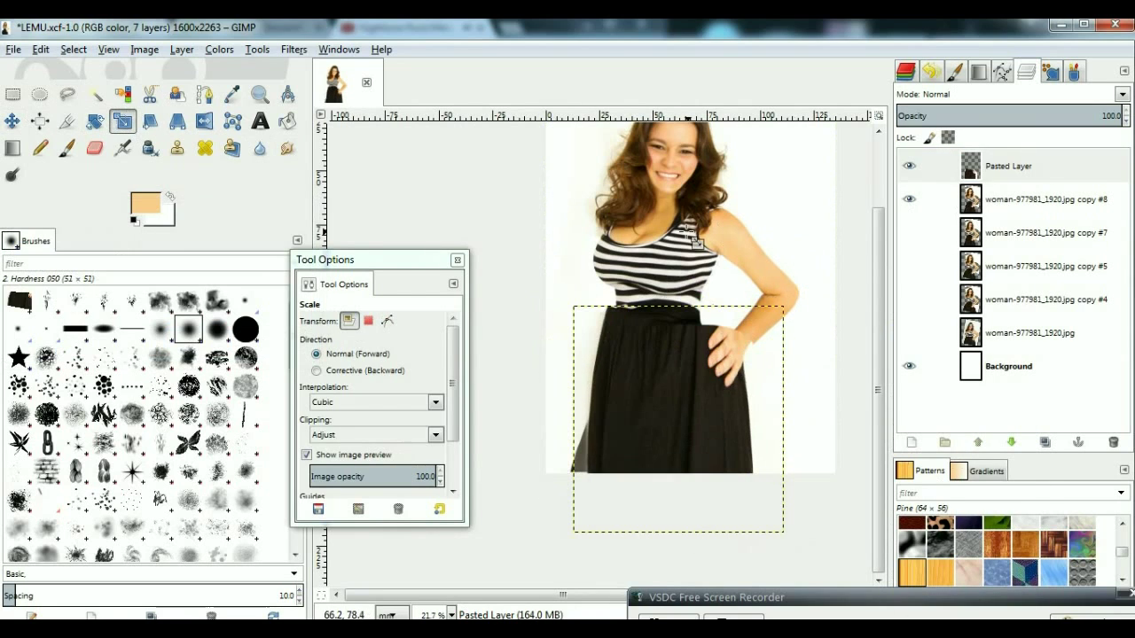
# - Erase the skirt's lower-left edge with a harder, smaller eraser and anchor it into copy #8
pyautogui.hotkey('shift', 'e')
pyautogui.moveTo(608, 355); pyautogui.dragTo(577, 452)
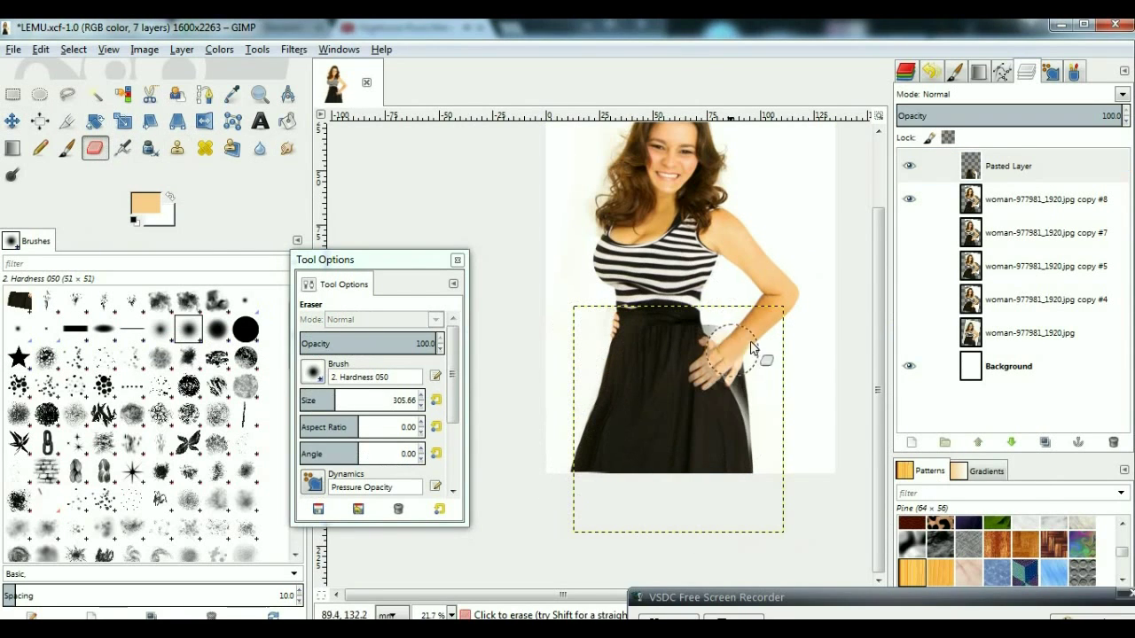
pyautogui.press('z')
pyautogui.click(680, 291)
pyautogui.click(679, 291)
pyautogui.hotkey('shift', 'e')
pyautogui.click(950, 197)
pyautogui.hotkey('ctrl', 'h')
pyautogui.press('.')
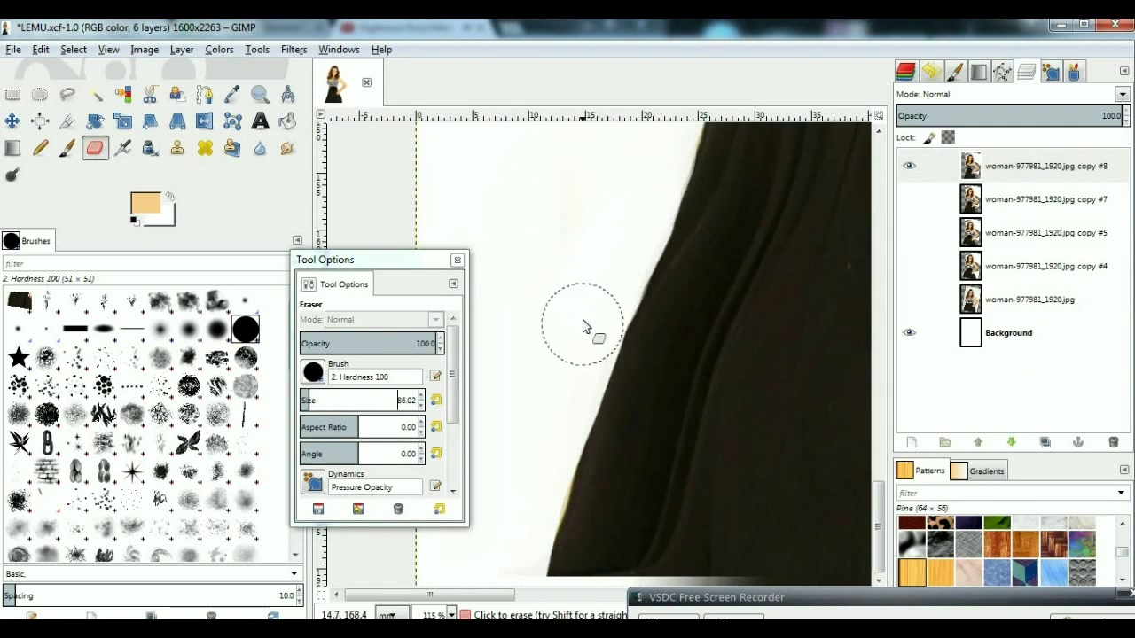
# - Zoom out to the whole image and bring up the Paths tool with the saved paths list
pyautogui.press('b')
pyautogui.press('z')
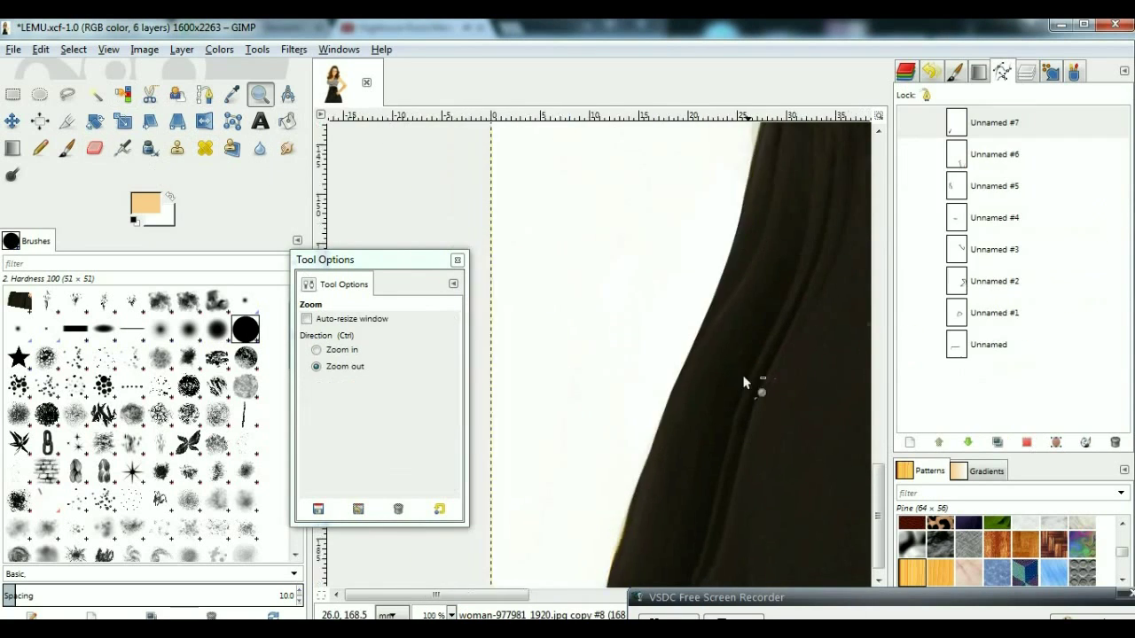
pyautogui.hotkey('shift', 'ctrl', 'j')
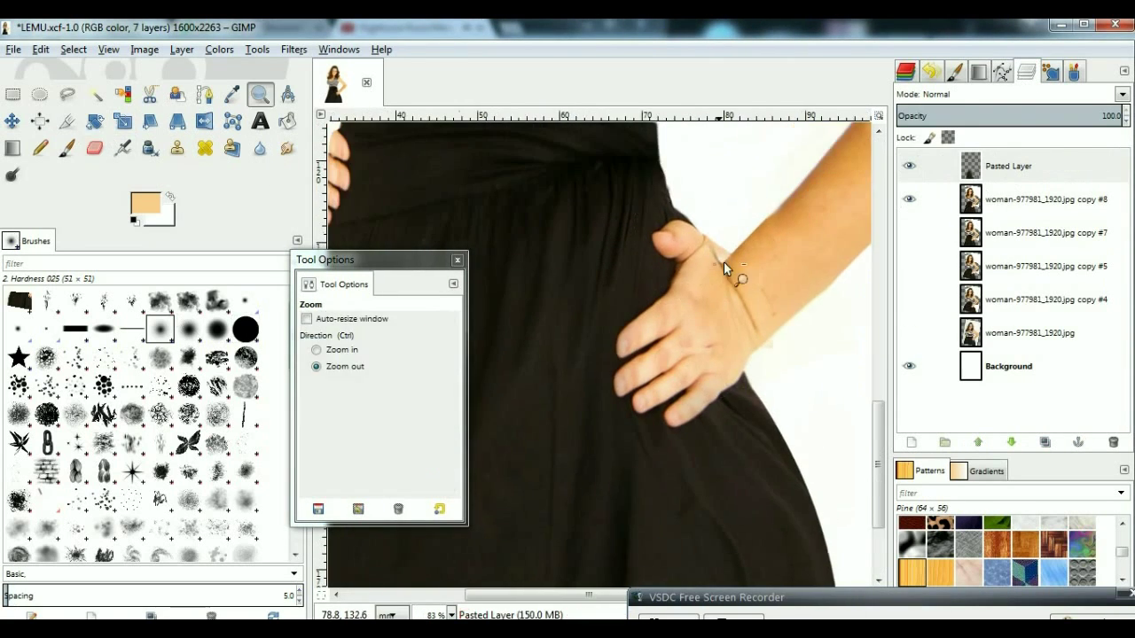
pyautogui.press('b')
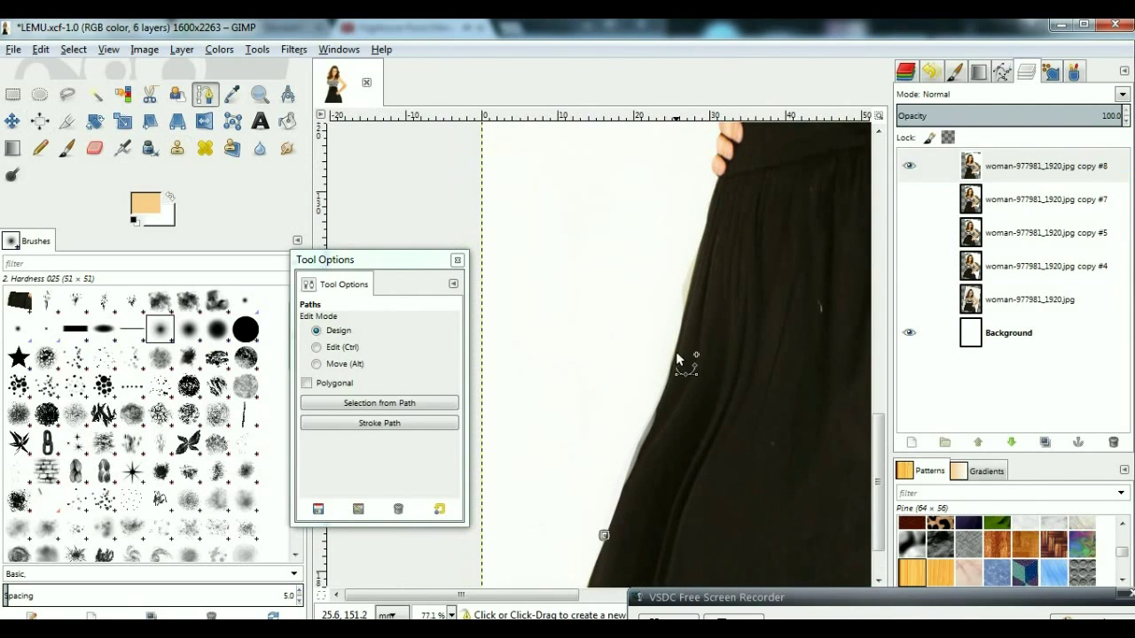
pyautogui.click(1002, 71)
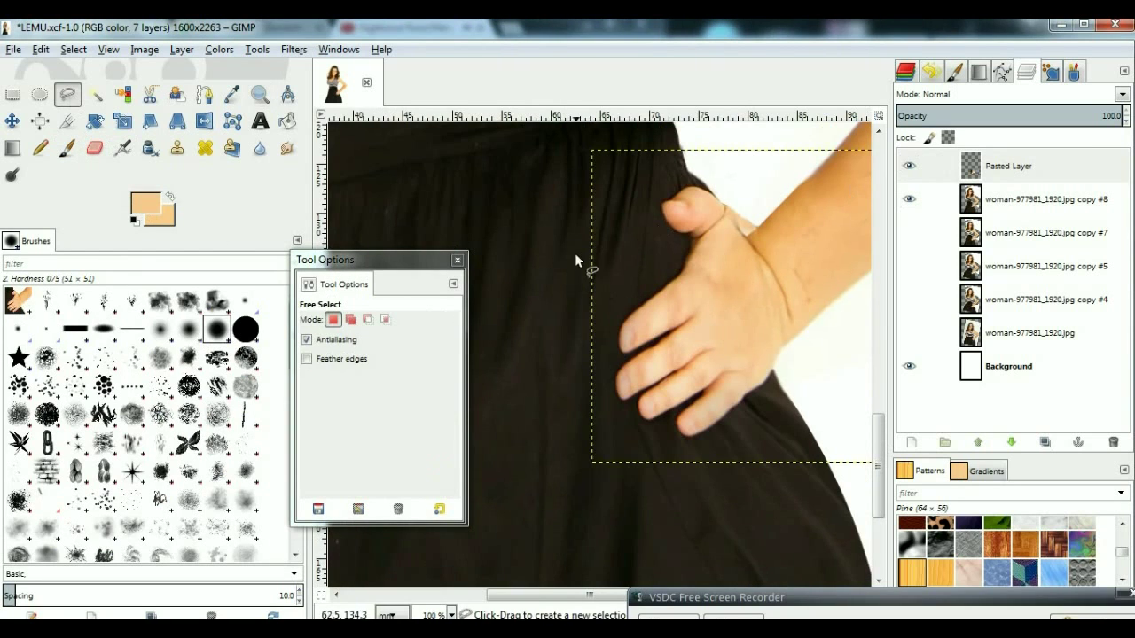
# - Apply the IWarp filter to the selected hand on the right hip
pyautogui.click(306, 88)
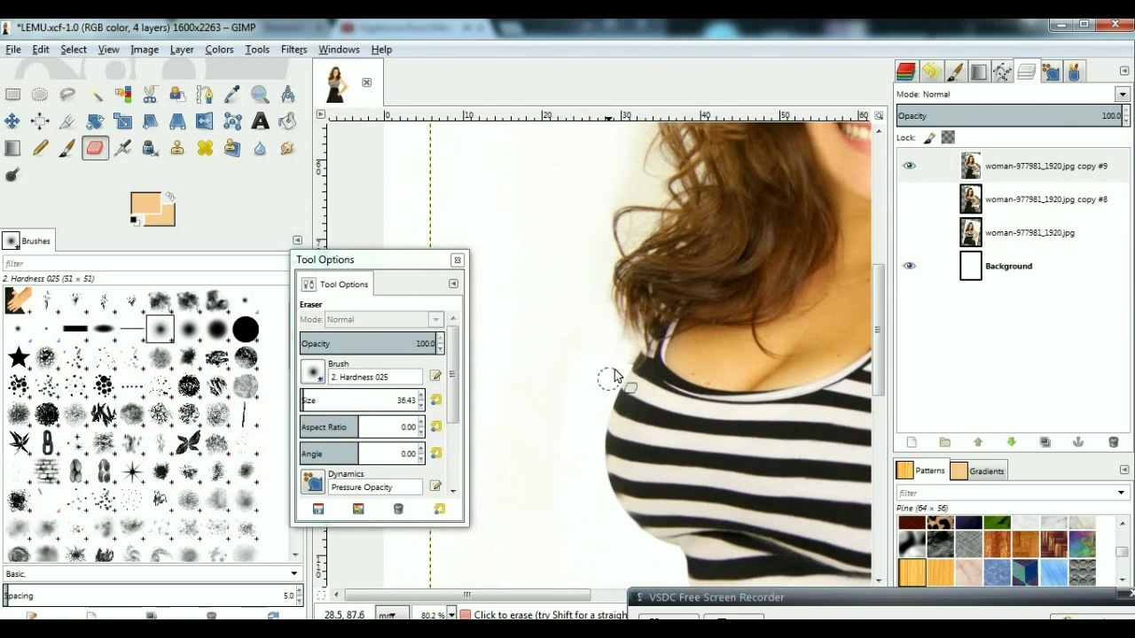
# - Zoom in on the face and reshape it with Filters > Distorts > IWarp
pyautogui.scroll(3, 638, 350)
pyautogui.scroll(2, 670, 300)
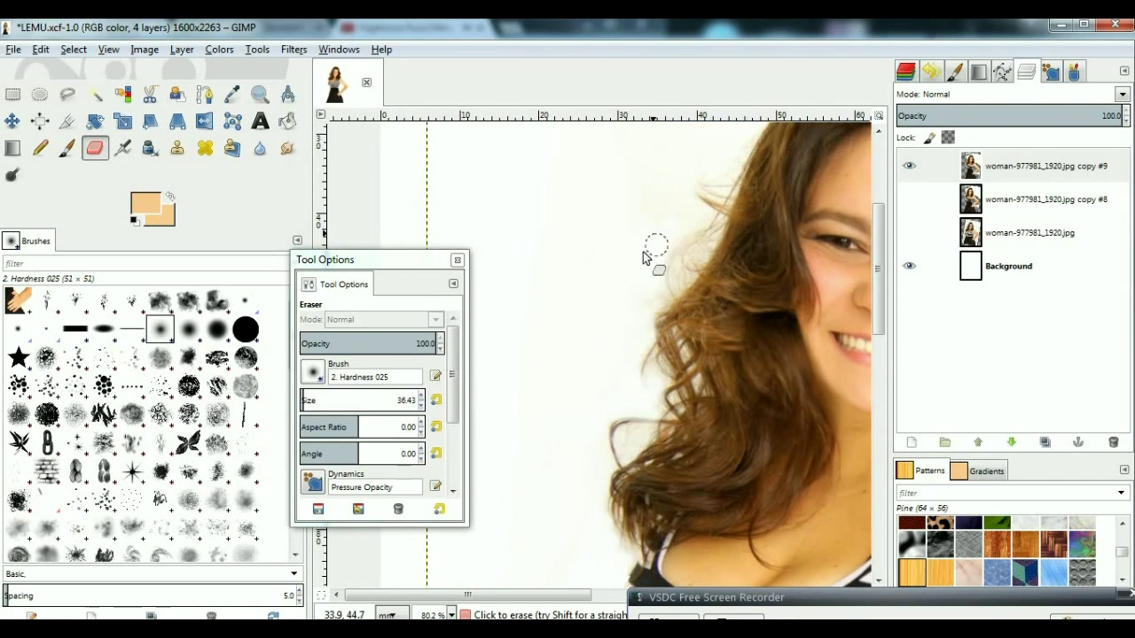
pyautogui.hscroll(5, 686, 234)
pyautogui.scroll(-4, 752, 239)
pyautogui.hscroll(3, 711, 307)
pyautogui.scroll(-3, 653, 252)
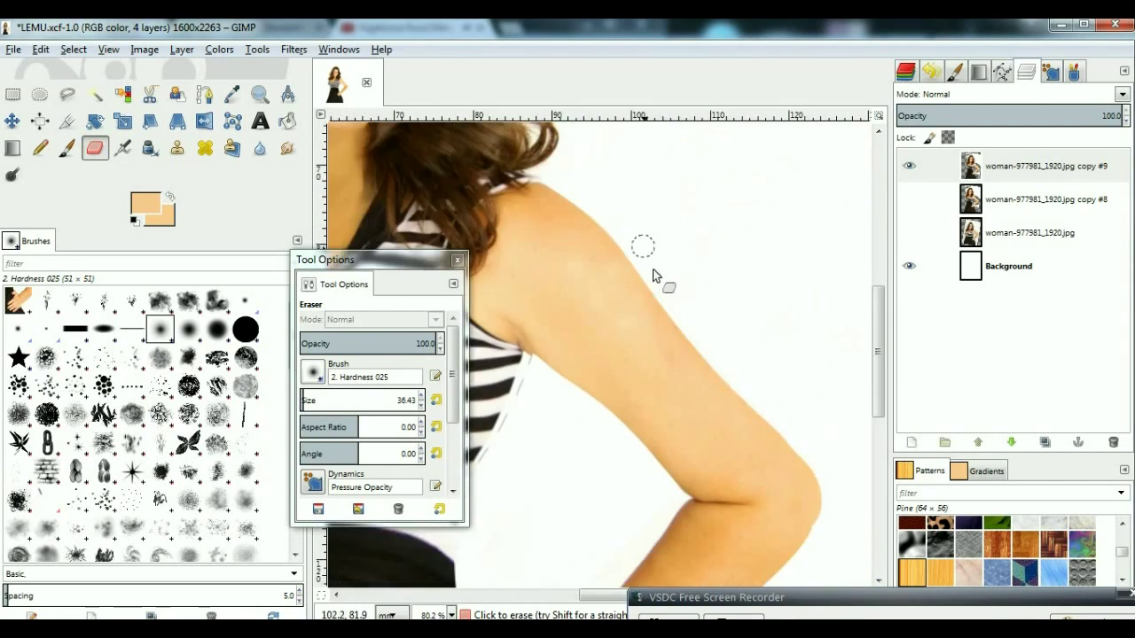
pyautogui.hscroll(-3, 656, 282)
pyautogui.scroll(-3, 670, 229)
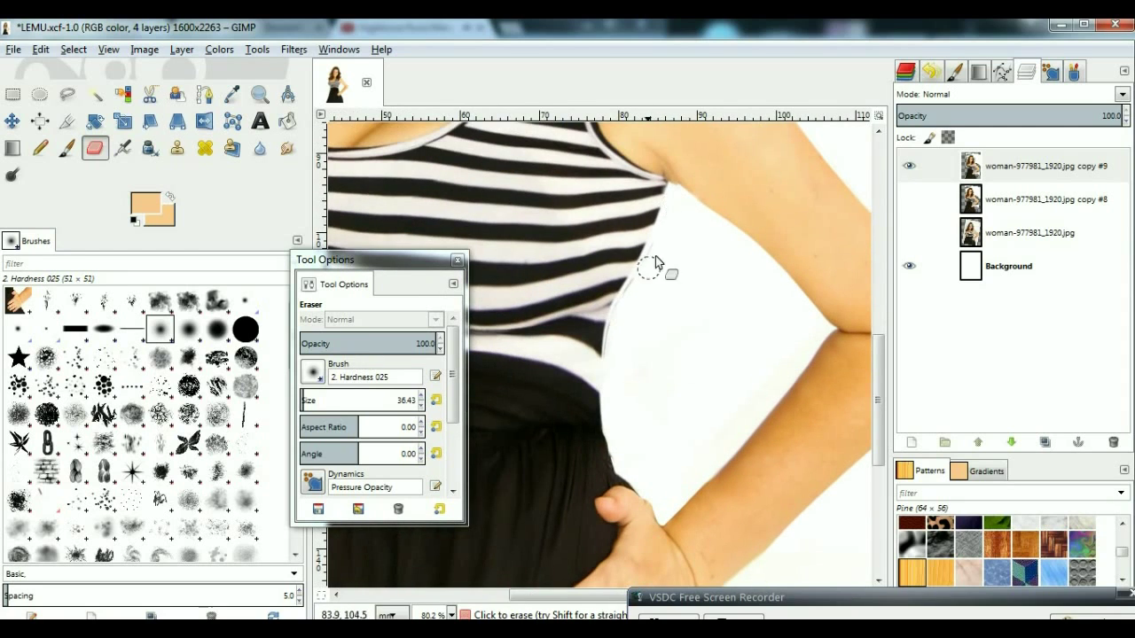
pyautogui.scroll(-3, 608, 274)
pyautogui.press('z')
pyautogui.keyDown('ctrl'); pyautogui.click(717, 261); pyautogui.keyUp('ctrl')
pyautogui.keyDown('ctrl'); pyautogui.click(811, 253); pyautogui.keyUp('ctrl')
pyautogui.click(596, 186)
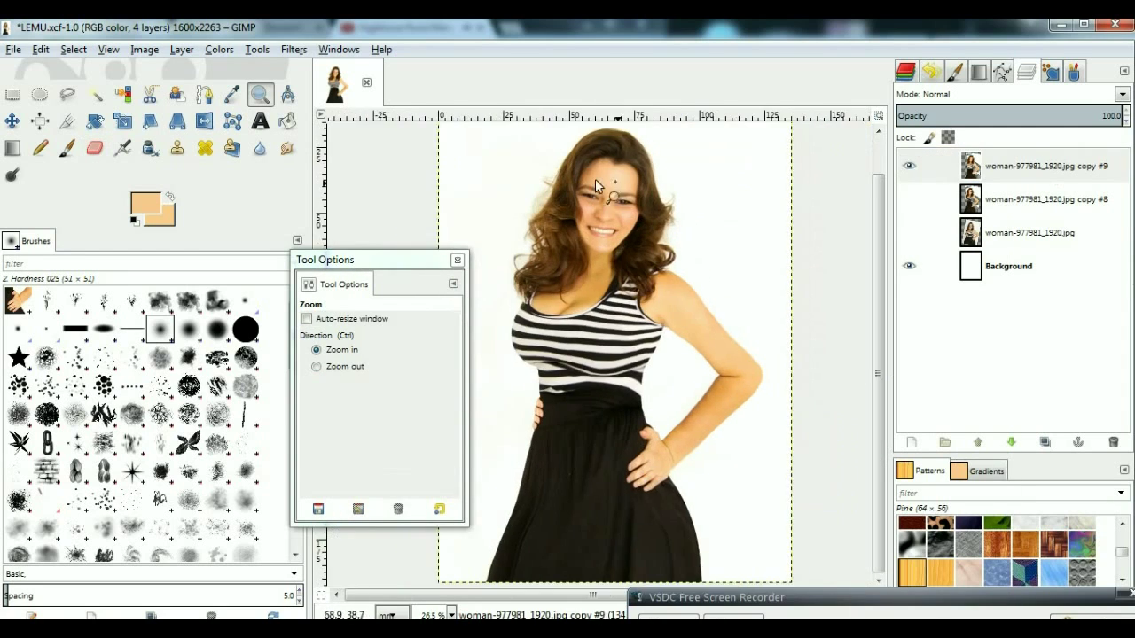
pyautogui.click(596, 186)
pyautogui.click(293, 49)
pyautogui.click(541, 268)
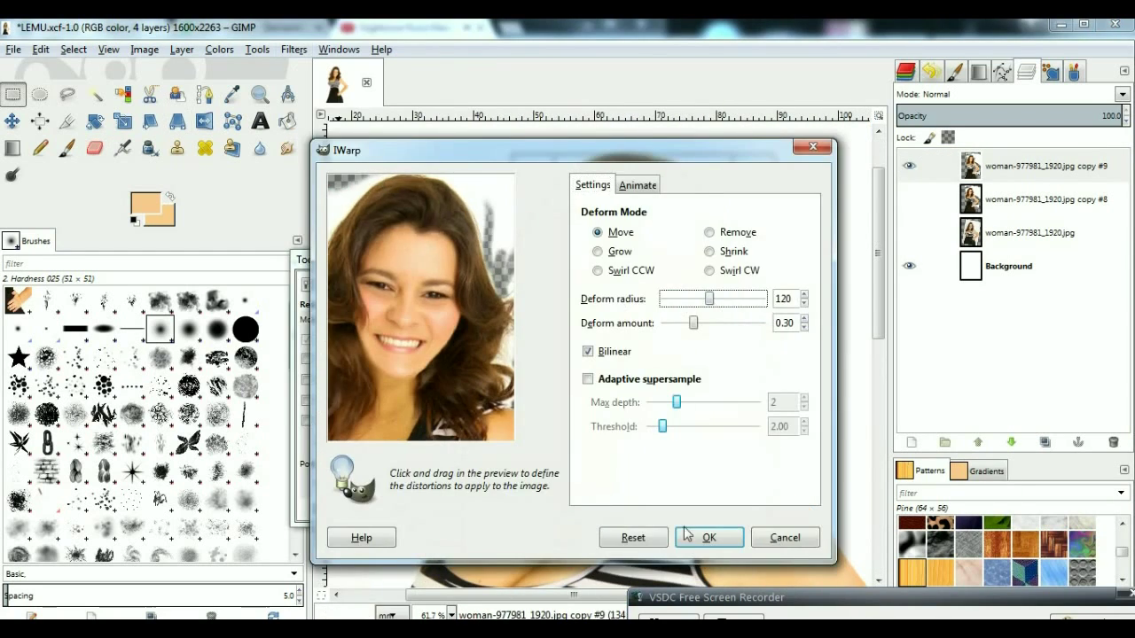
pyautogui.click(686, 533)
# - Set the foreground to skin tone f7b178 and paint it over the forehead
pyautogui.keyDown('ctrl'); pyautogui.click(750, 298); pyautogui.keyUp('ctrl')
pyautogui.click(629, 183)
pyautogui.click(146, 207)
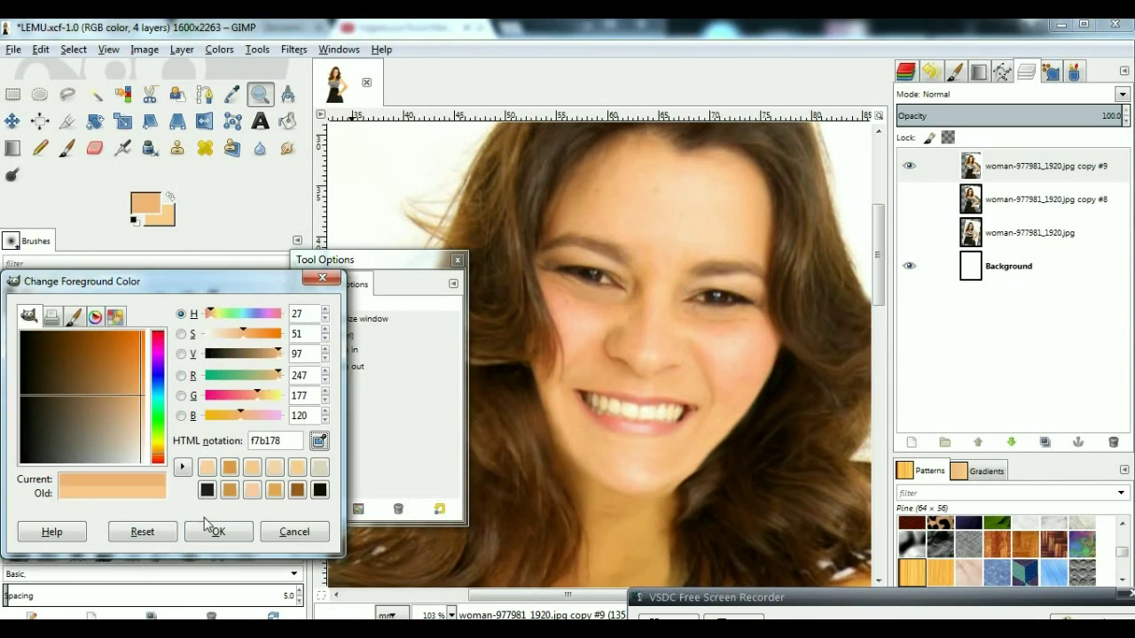
pyautogui.click(206, 519)
pyautogui.press('p')
pyautogui.scroll(3, 731, 323)
pyautogui.keyDown('ctrl'); pyautogui.click(705, 310); pyautogui.keyUp('ctrl')
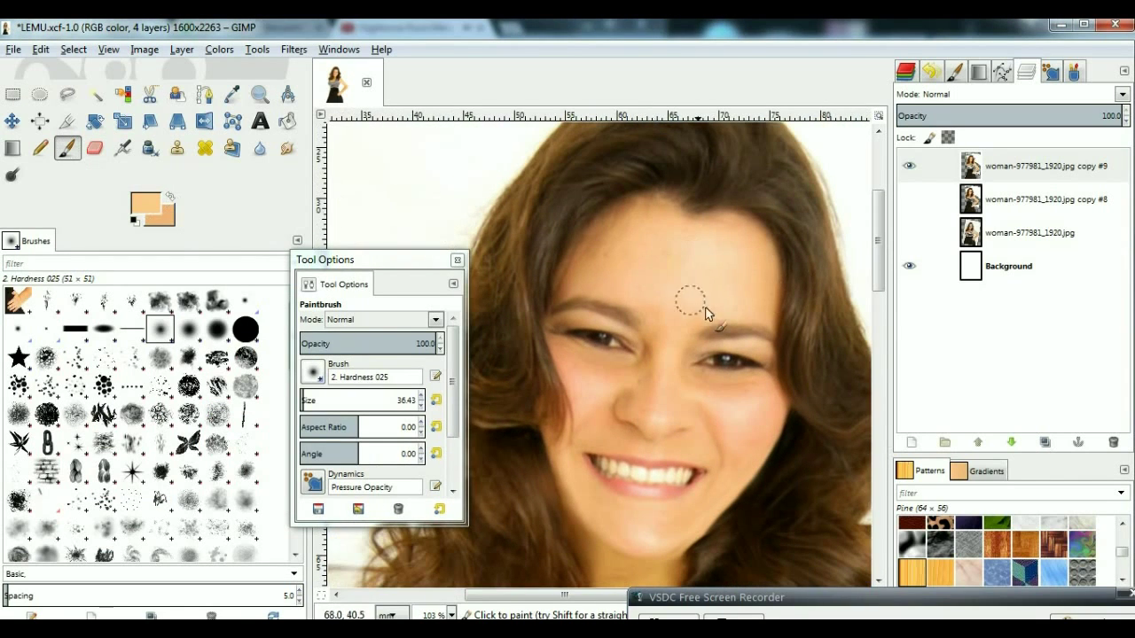
pyautogui.scroll(-2, 647, 266)
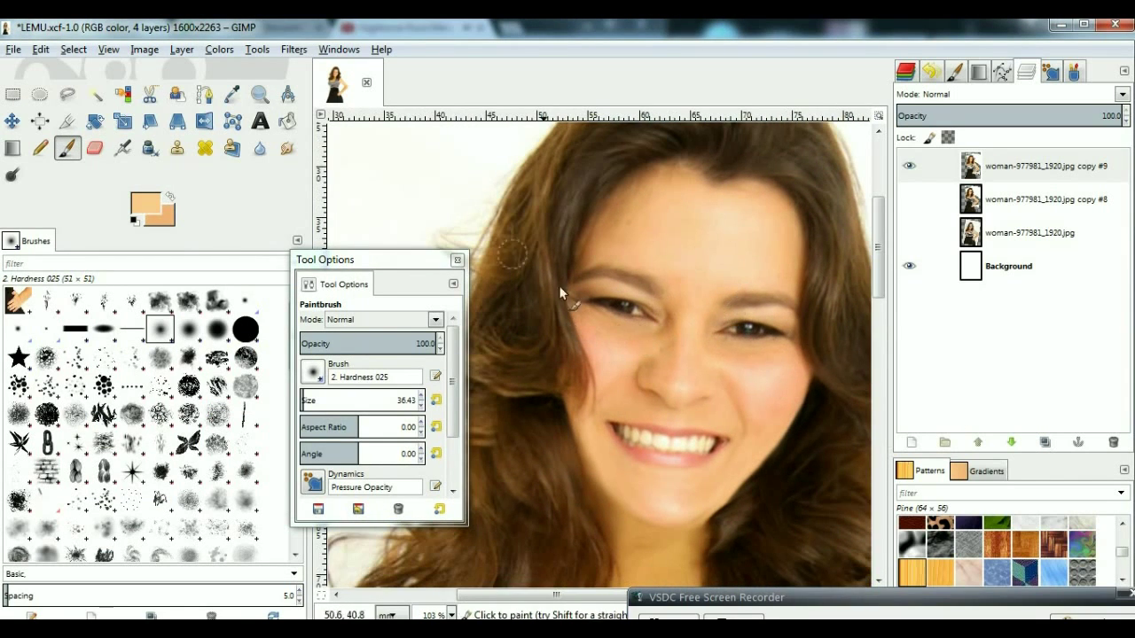
# - Set the Paintbrush blending mode to Overlay, then zoom out to the whole image
pyautogui.press('p')
pyautogui.click(381, 319)
pyautogui.click(355, 557)
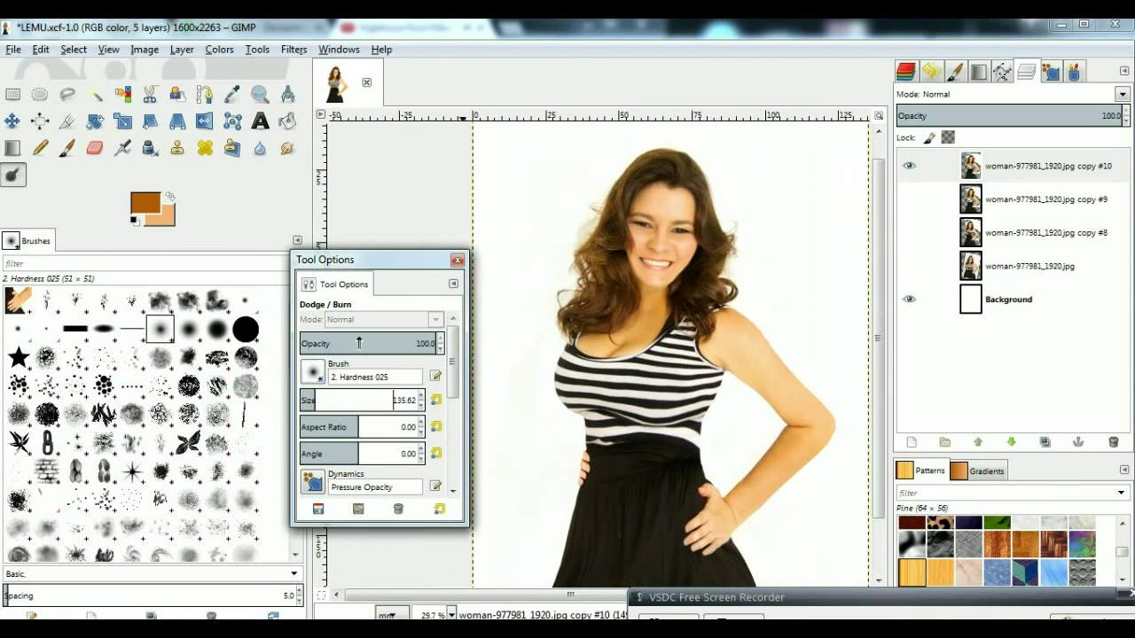
pyautogui.scroll(-3, 756, 340)
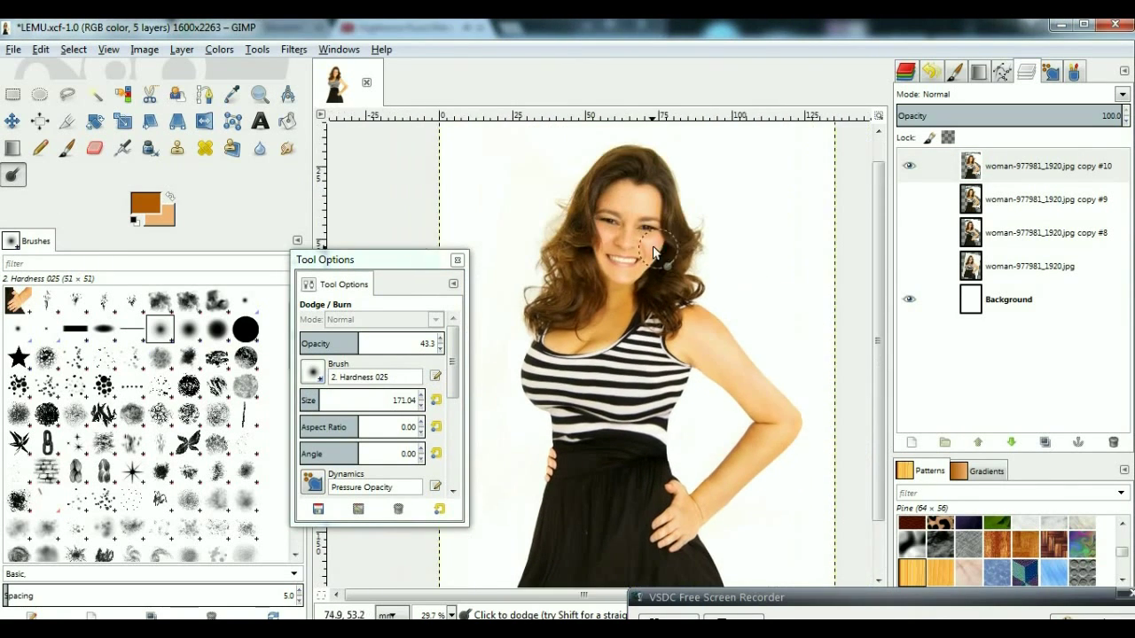
pyautogui.press('z')
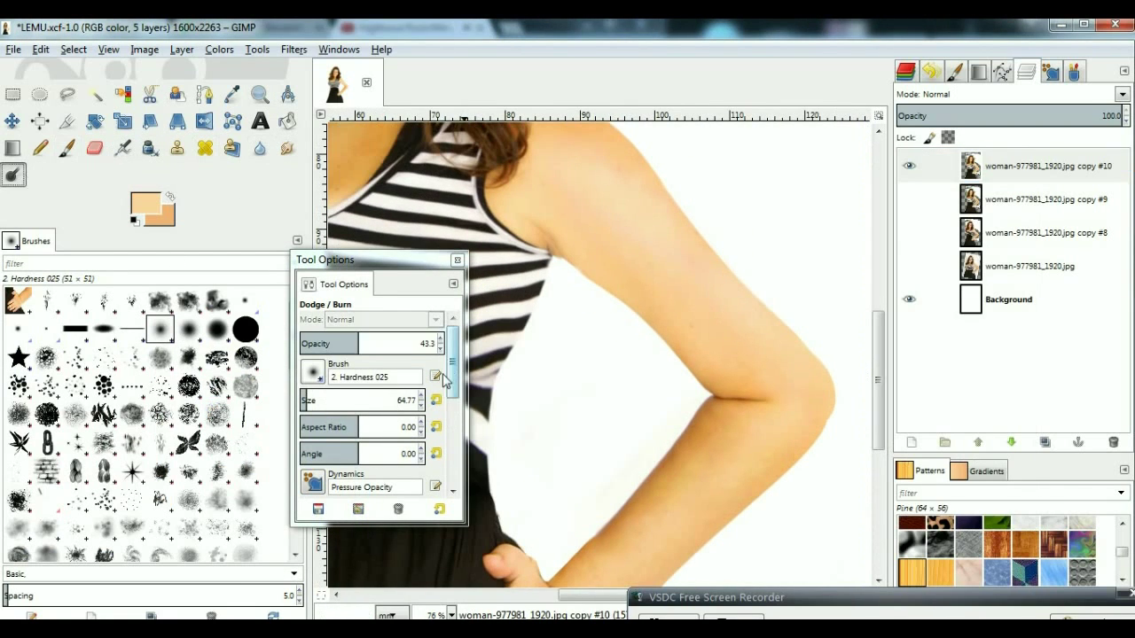
pyautogui.press('z')
pyautogui.scroll(-4, 793, 299)
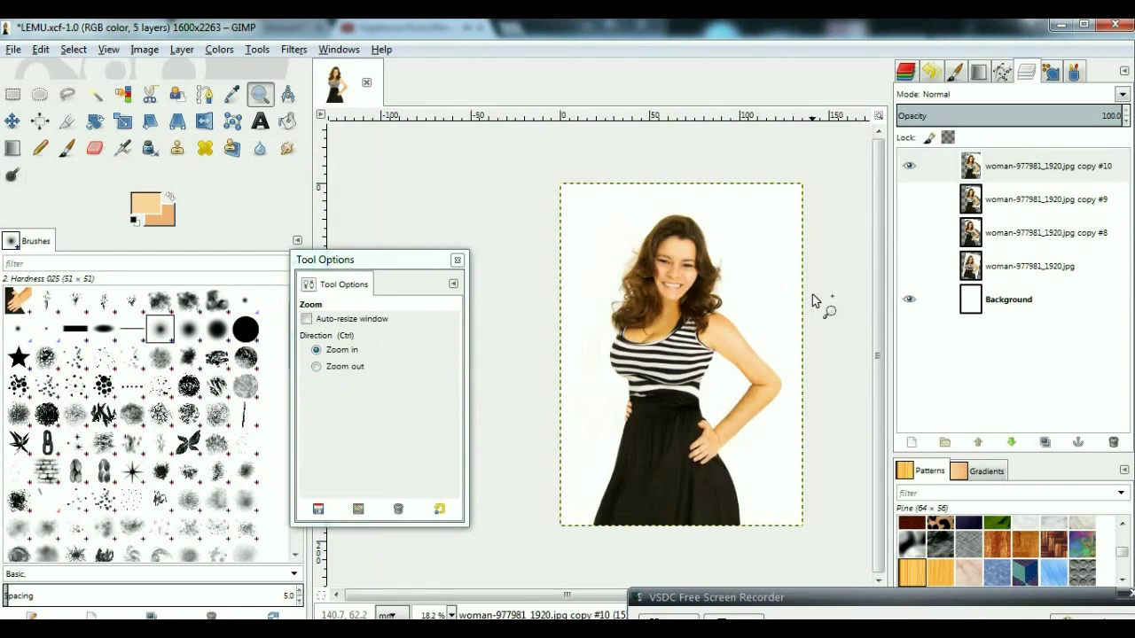